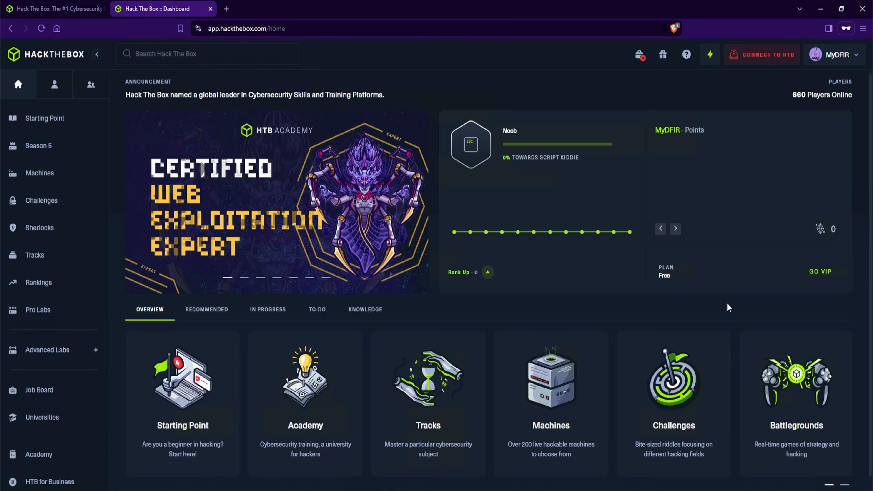
Open the retired Logjammer Sherlock from the Sherlocks list
{"action": "left_click", "coordinate": [64, 235]}
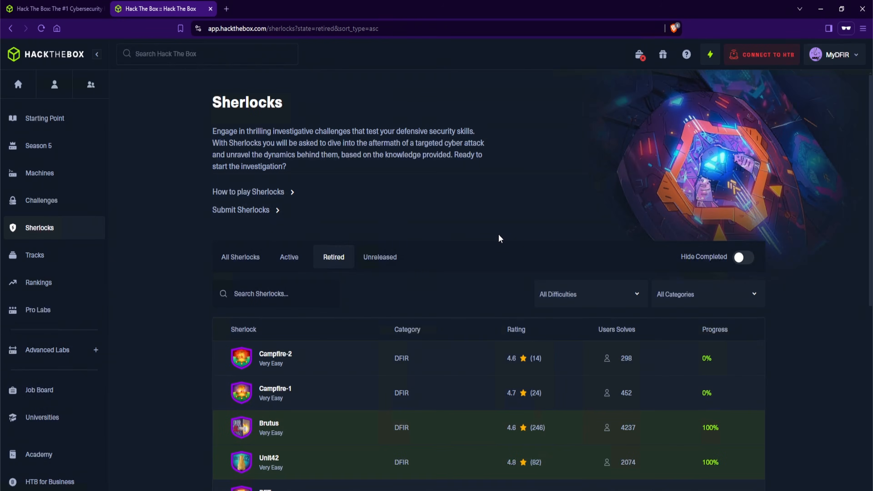
{"action": "scroll", "coordinate": [498, 237], "scroll_direction": "down", "scroll_amount": 4}
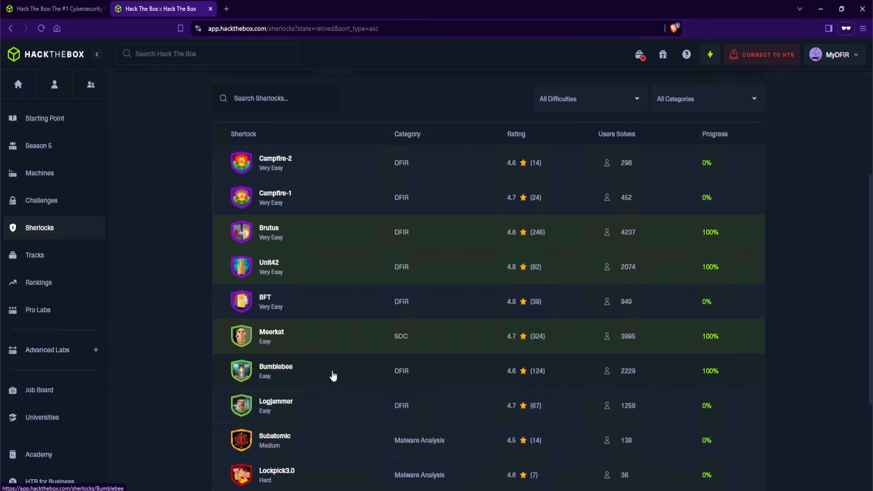
{"action": "left_click", "coordinate": [300, 403]}
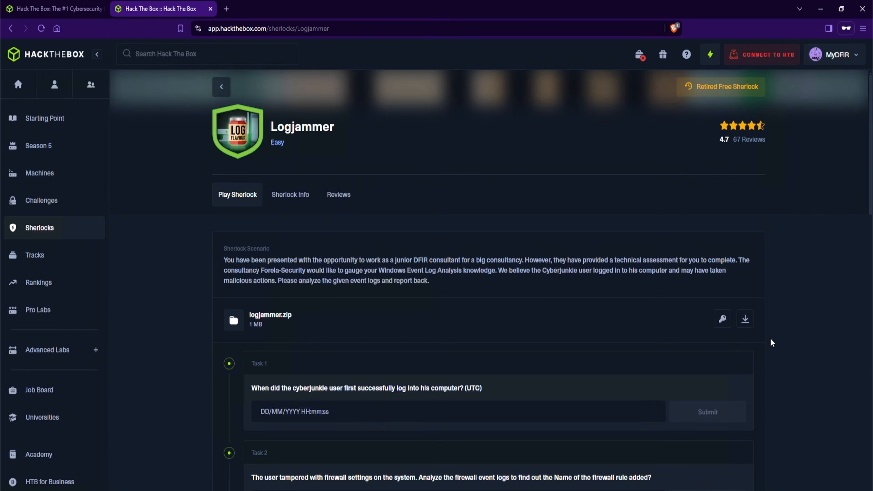
Download logjammer.zip into Downloads and reveal and copy the archive password shown for it
{"action": "left_click", "coordinate": [745, 324]}
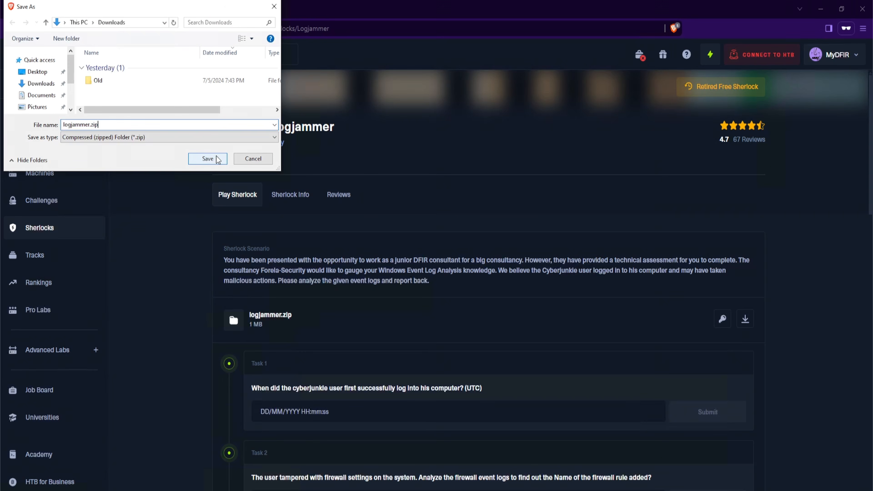
{"action": "left_click", "coordinate": [208, 158]}
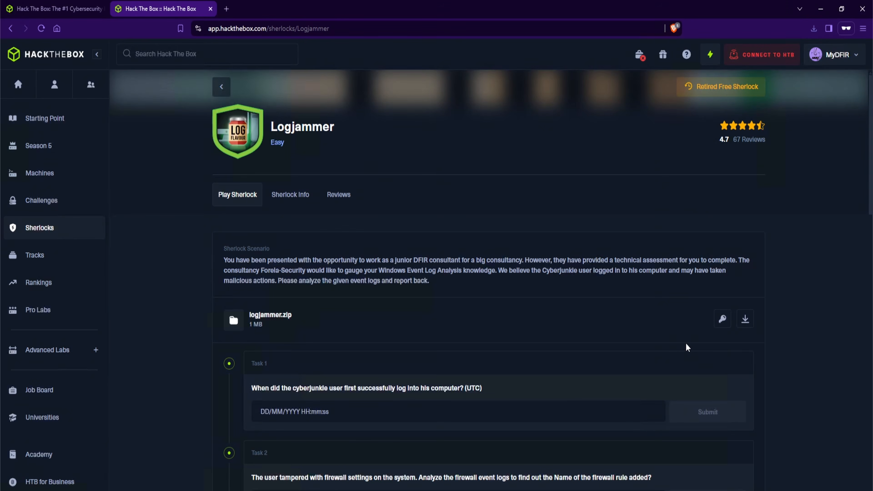
{"action": "left_click", "coordinate": [723, 324]}
{"action": "left_click_drag", "start_coordinate": [684, 340], "coordinate": [720, 341]}
{"action": "key", "text": "ctrl+c"}
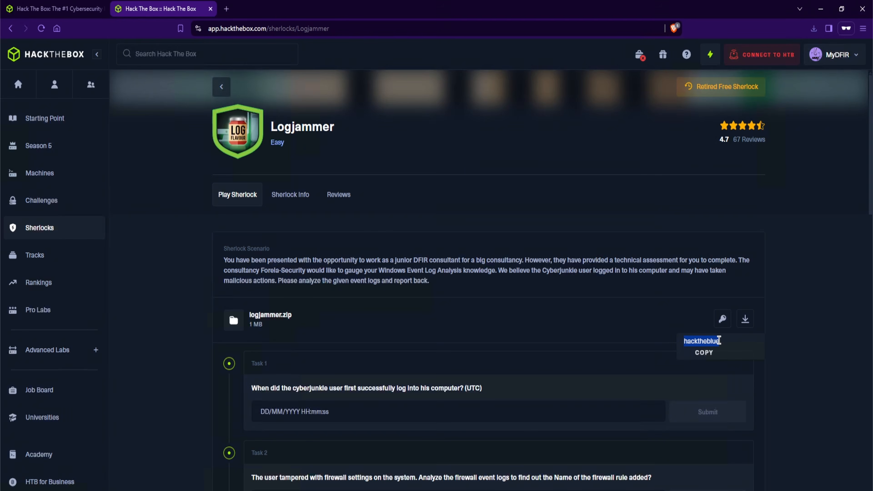
Extract logjammer.zip in Downloads to a logjammer folder with 7-Zip, pasting the archive password, and open its Event-Logs folder
{"action": "key", "text": "super+e"}
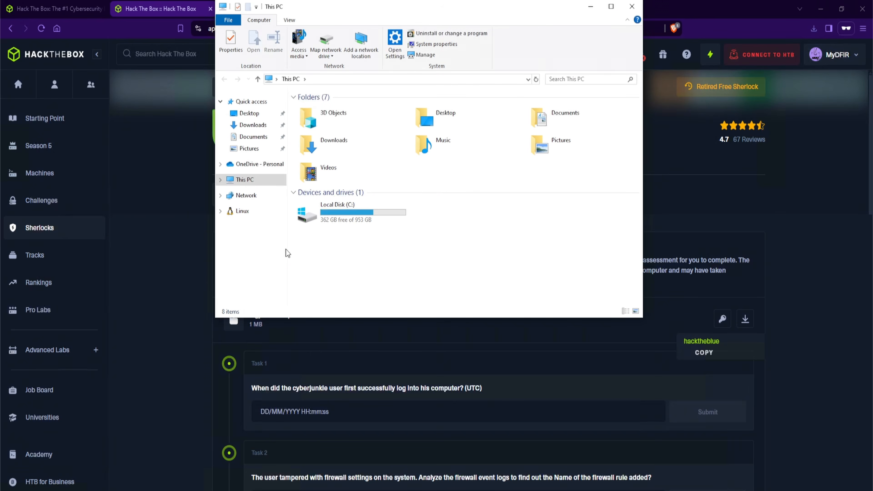
{"action": "left_click", "coordinate": [252, 125]}
{"action": "left_click", "coordinate": [337, 122]}
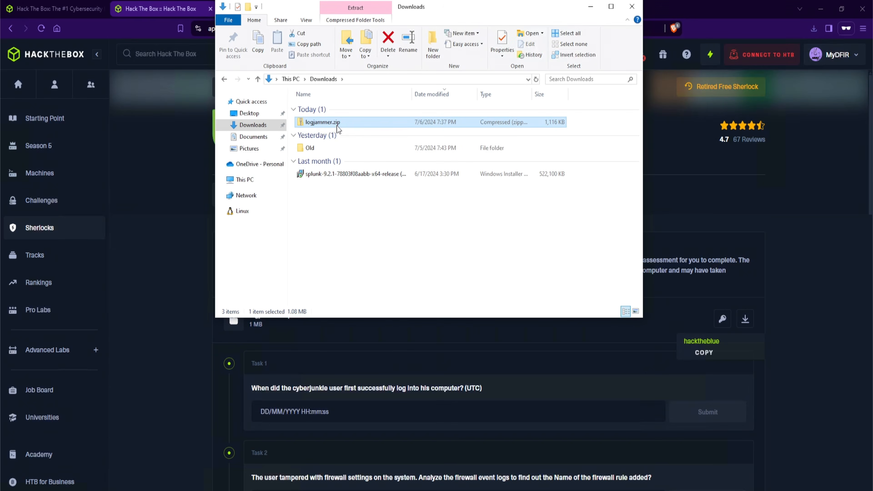
{"action": "right_click", "coordinate": [336, 124]}
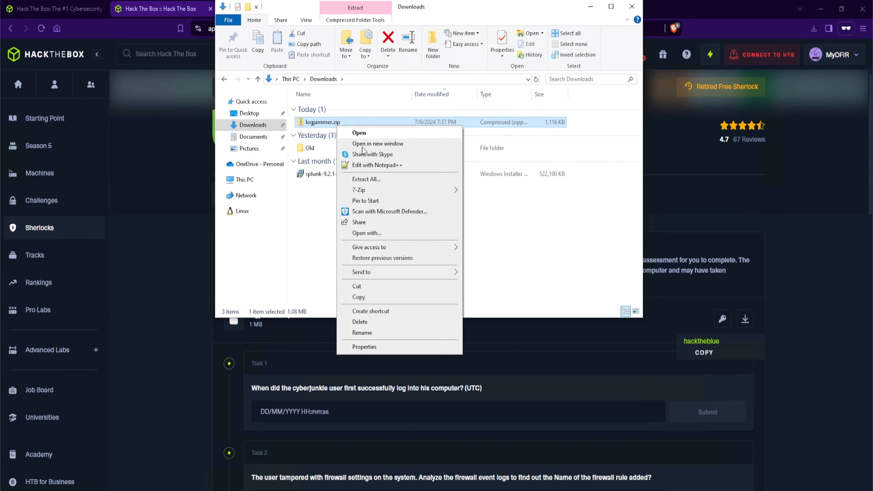
{"action": "mouse_move", "coordinate": [379, 189]}
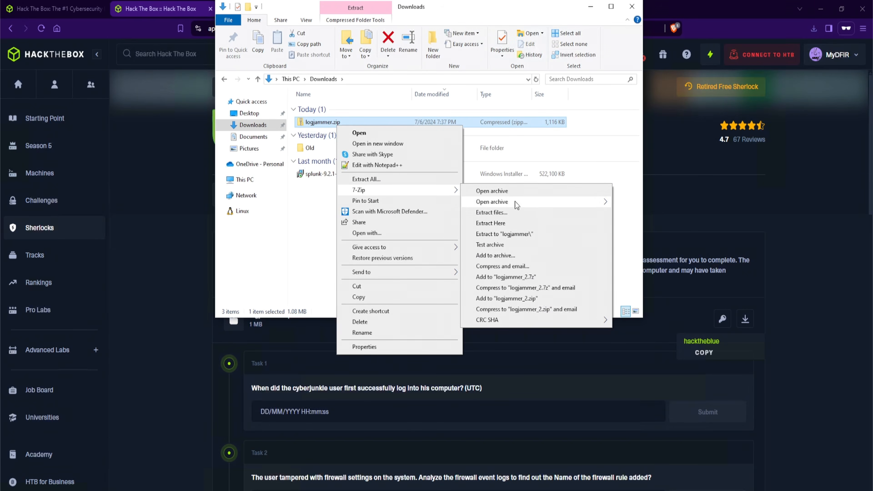
{"action": "left_click", "coordinate": [522, 235]}
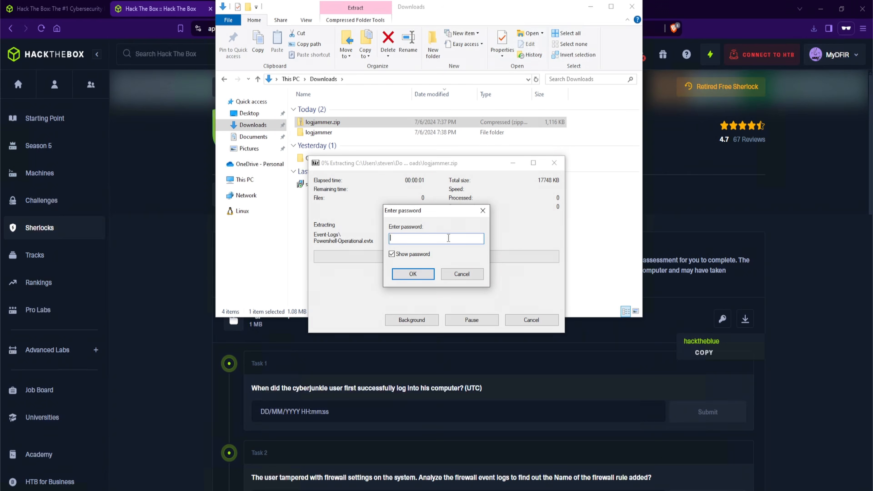
{"action": "key", "text": "ctrl+v"}
{"action": "key", "text": "Return"}
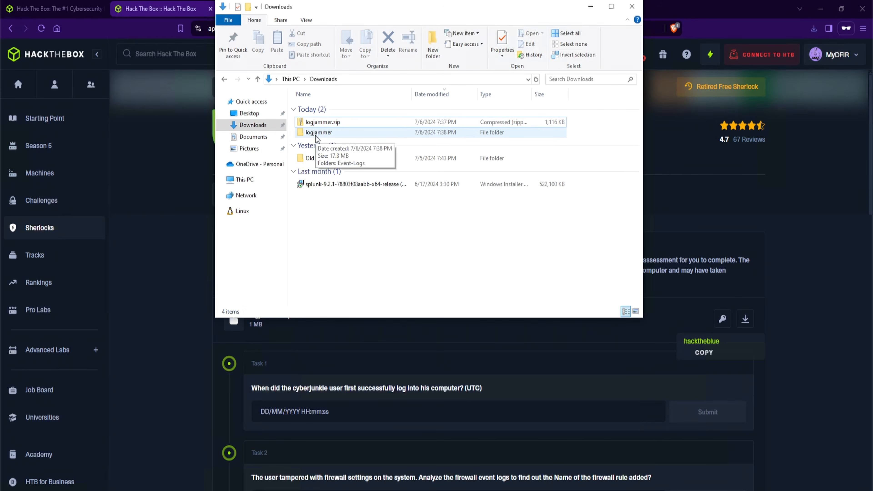
{"action": "double_click", "coordinate": [316, 134]}
{"action": "double_click", "coordinate": [328, 111]}
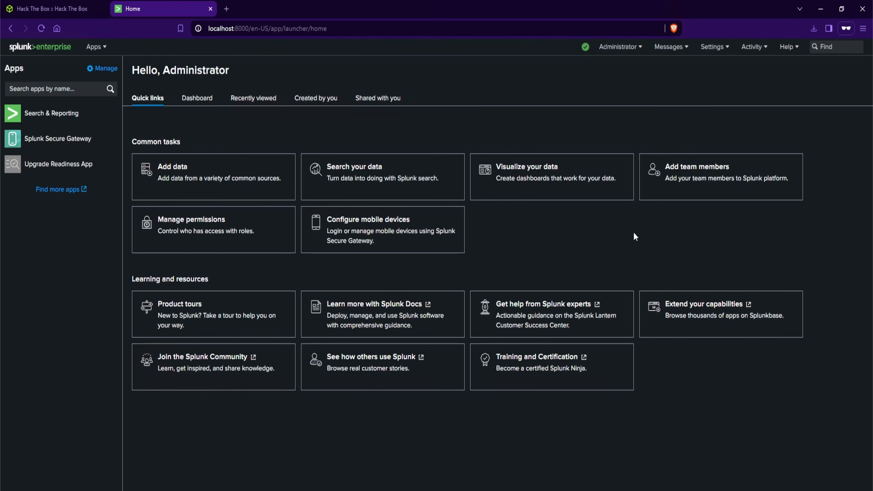
Start adding data in Splunk by monitoring Files & Directories
{"action": "left_click", "coordinate": [719, 48]}
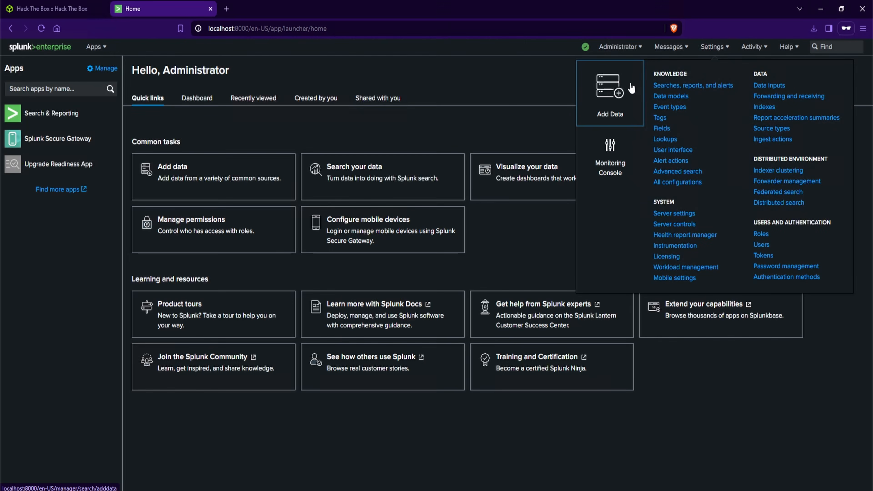
{"action": "left_click", "coordinate": [617, 93]}
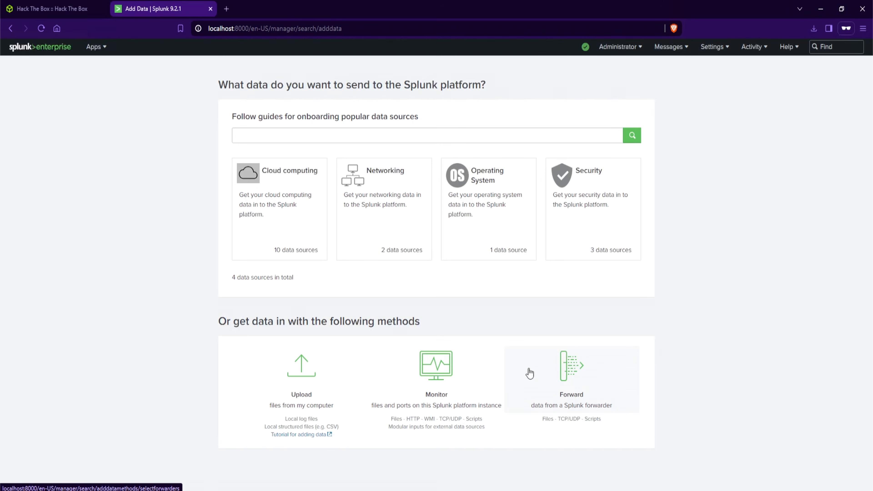
{"action": "left_click", "coordinate": [448, 389]}
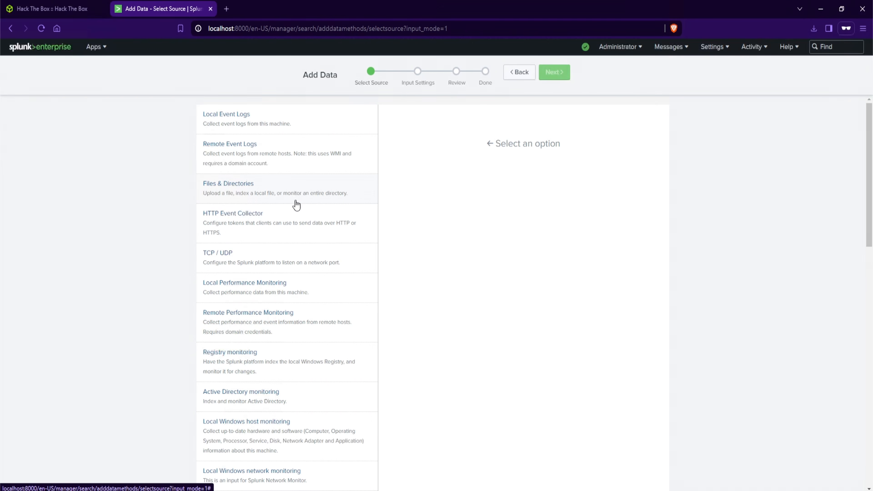
{"action": "left_click", "coordinate": [295, 203]}
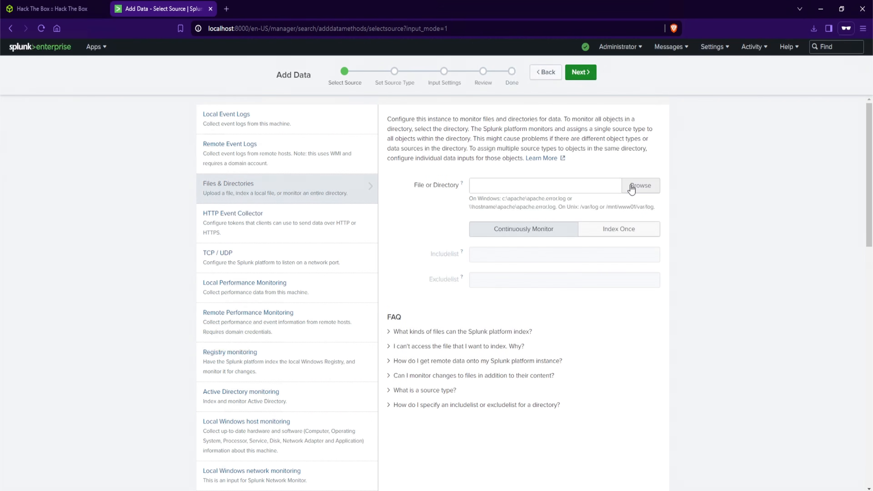
Browse to and select the extracted logjammer Event-Logs folder in Downloads as the source, and continue to input settings
{"action": "left_click", "coordinate": [632, 189]}
{"action": "left_click", "coordinate": [267, 94]}
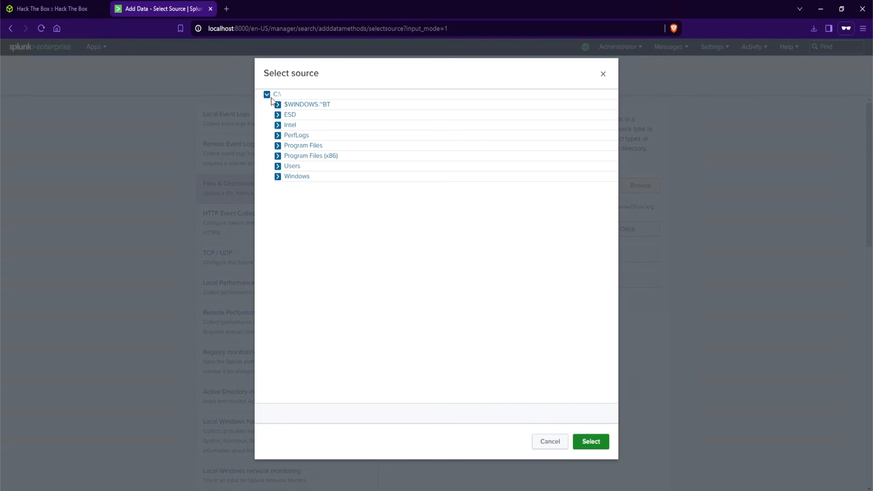
{"action": "left_click", "coordinate": [278, 166]}
{"action": "left_click", "coordinate": [289, 187]}
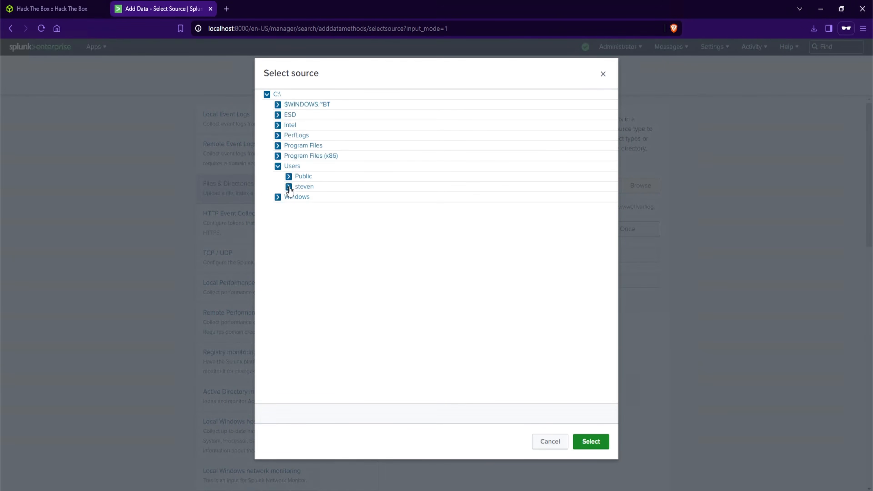
{"action": "left_click", "coordinate": [299, 268]}
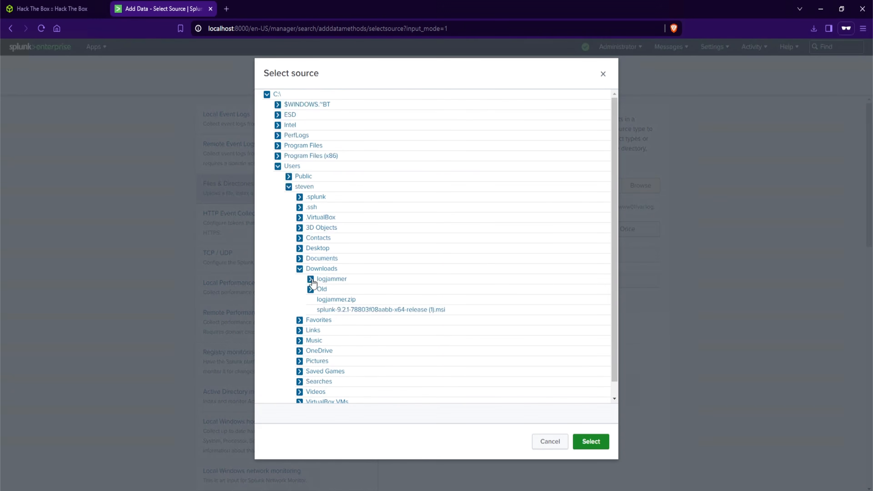
{"action": "left_click", "coordinate": [310, 279]}
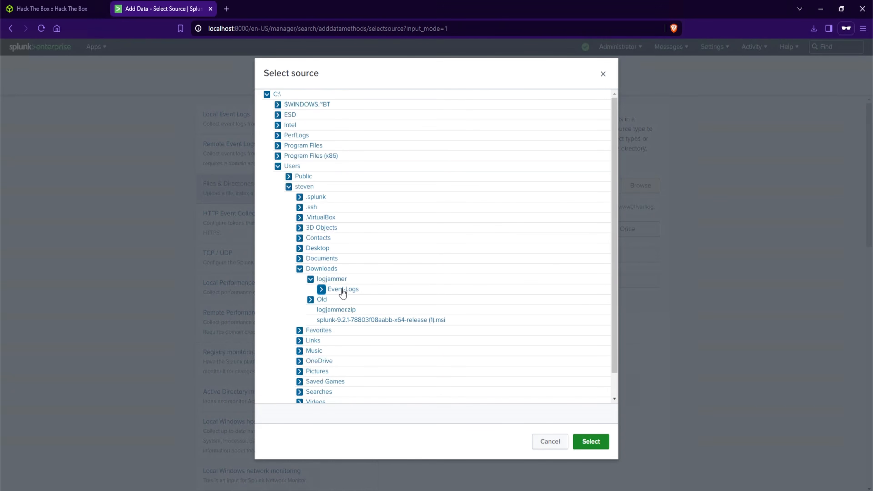
{"action": "left_click", "coordinate": [322, 289]}
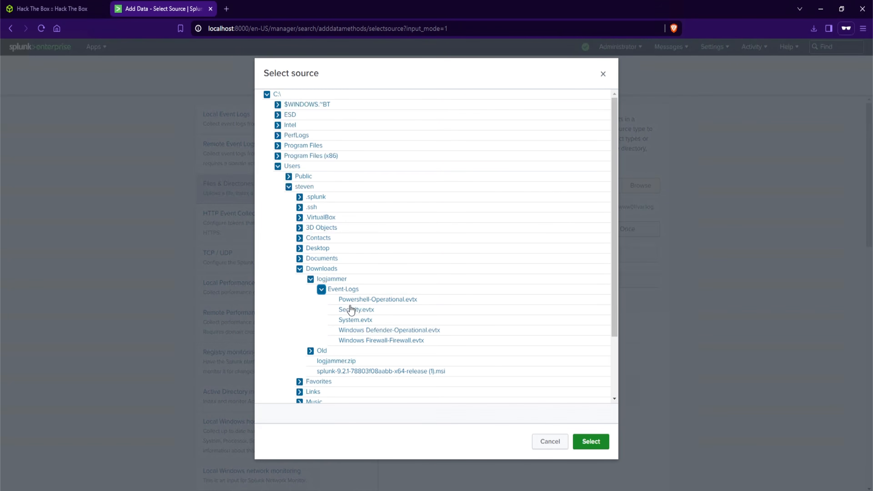
{"action": "left_click", "coordinate": [359, 291]}
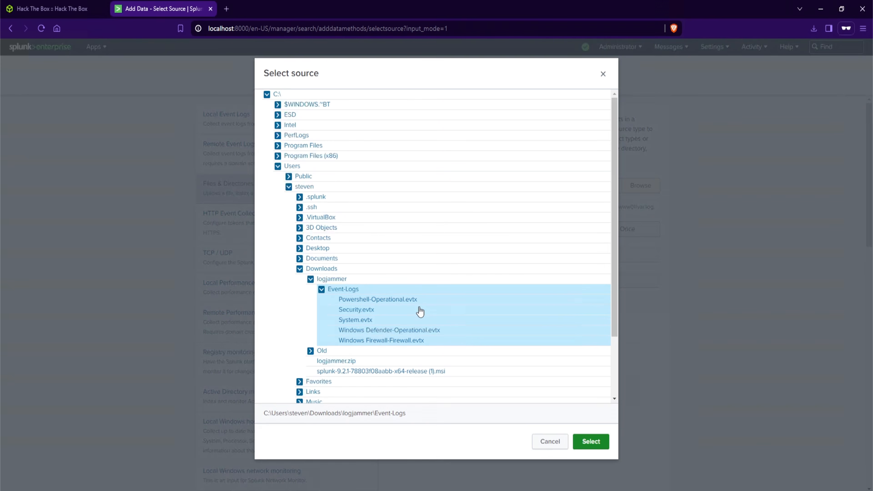
{"action": "left_click", "coordinate": [600, 447]}
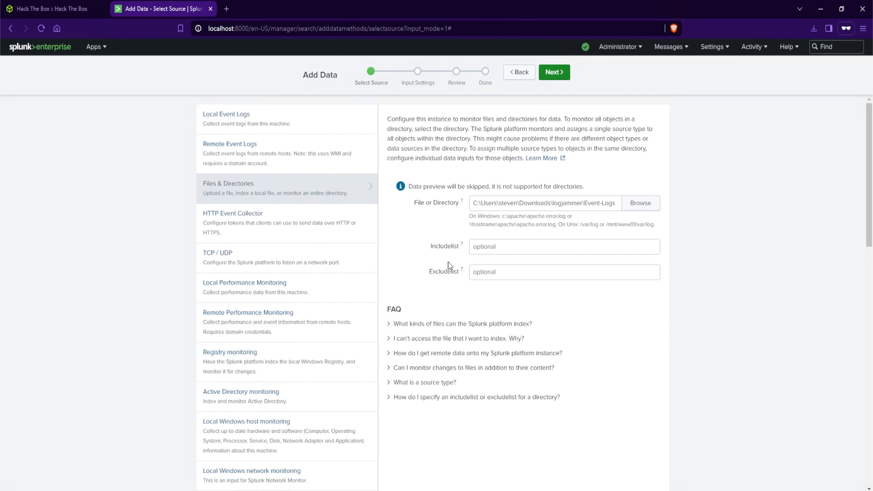
{"action": "left_click", "coordinate": [553, 73]}
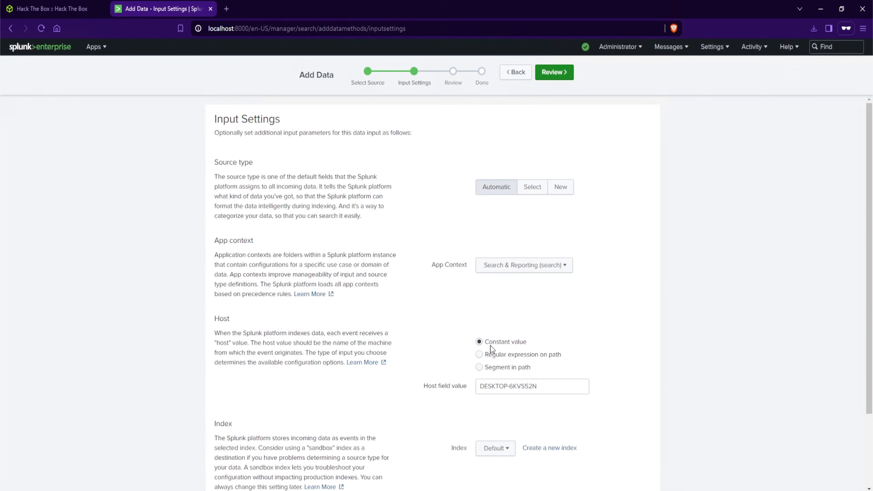
Create a new index named htb-logjammer for this input
{"action": "scroll", "coordinate": [488, 346], "scroll_direction": "down", "scroll_amount": 1}
{"action": "scroll", "coordinate": [402, 369], "scroll_direction": "down", "scroll_amount": 1}
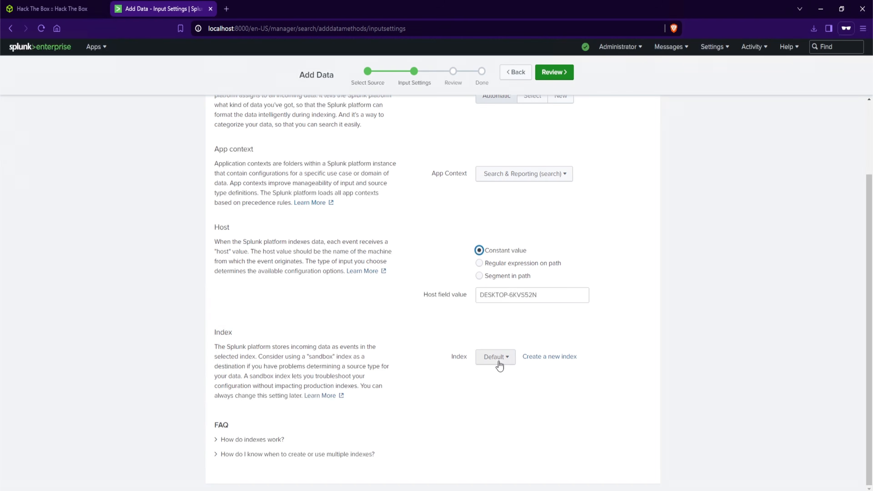
{"action": "left_click", "coordinate": [551, 357]}
{"action": "type", "text": "htb-"}
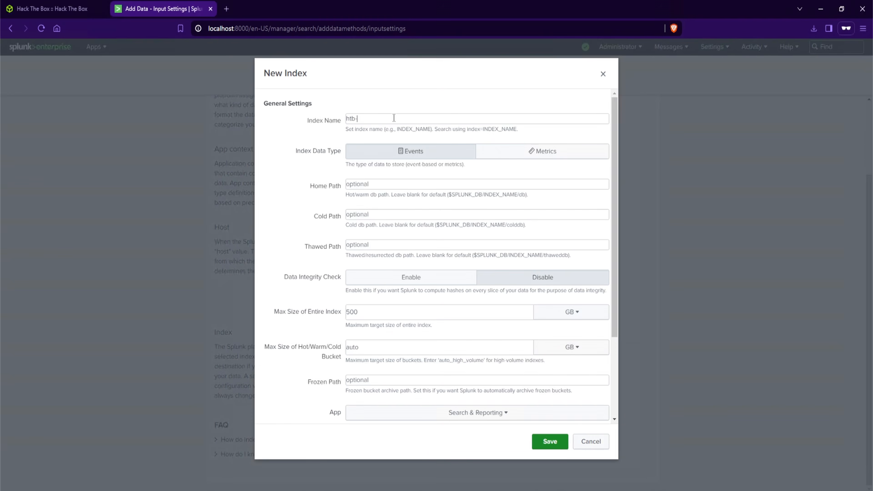
{"action": "type", "text": "logjammer"}
{"action": "left_click", "coordinate": [553, 441]}
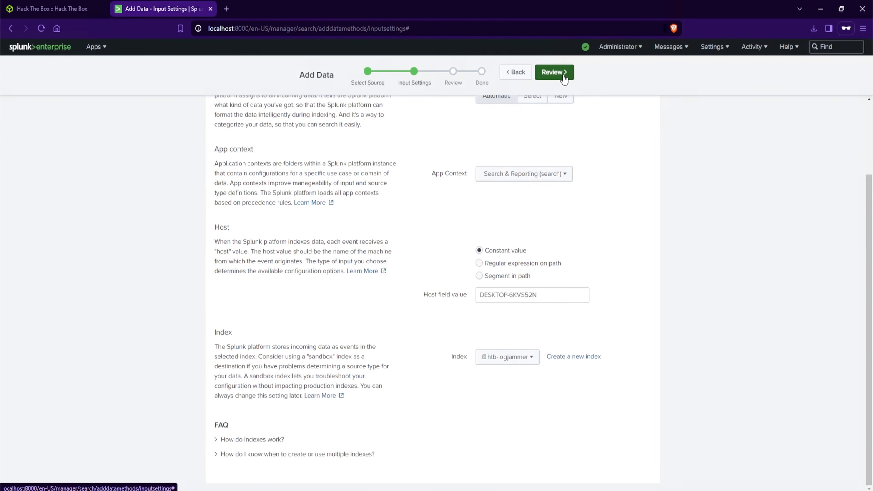
Review and submit the data input, then start searching it
{"action": "left_click", "coordinate": [563, 78]}
{"action": "left_click", "coordinate": [561, 76]}
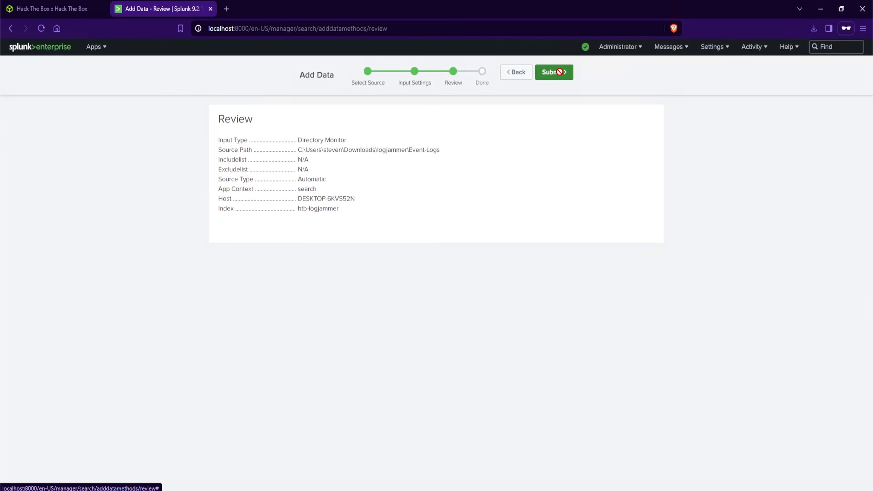
{"action": "left_click", "coordinate": [294, 164]}
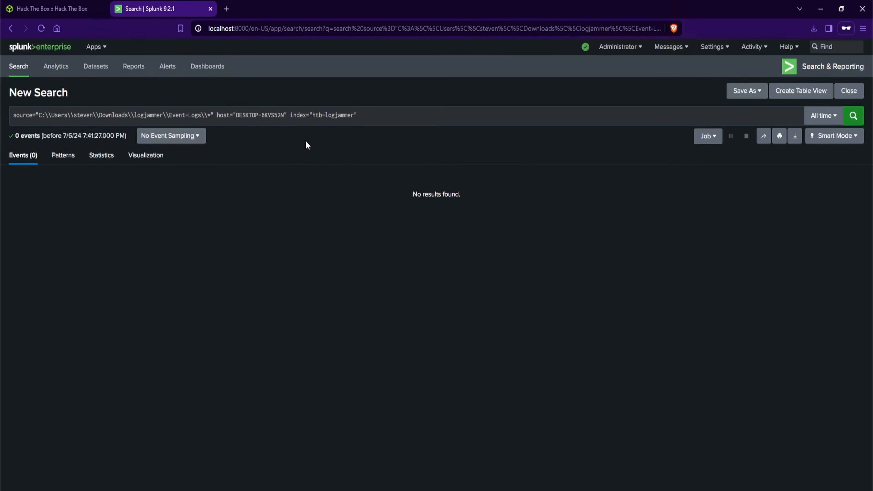
Reduce the search to index="htb-logjammer" and run it over all time
{"action": "left_click_drag", "start_coordinate": [290, 115], "coordinate": [7, 120]}
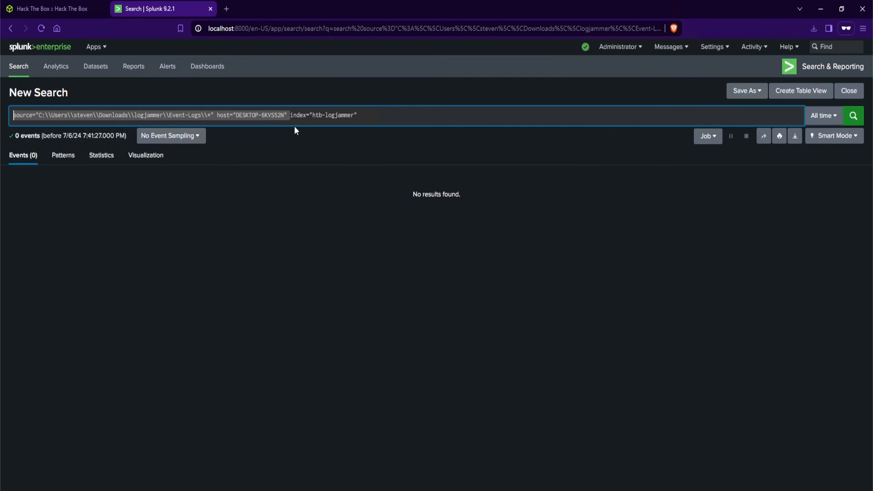
{"action": "key", "text": "BackSpace"}
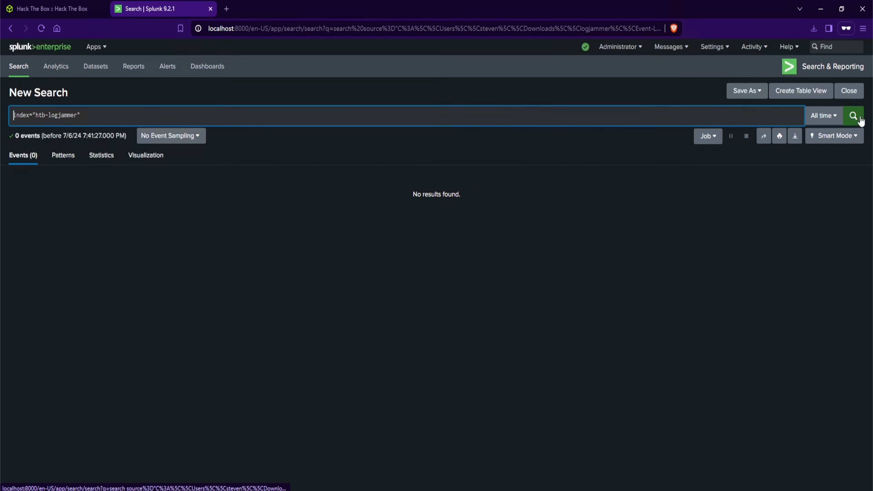
{"action": "left_click", "coordinate": [854, 116]}
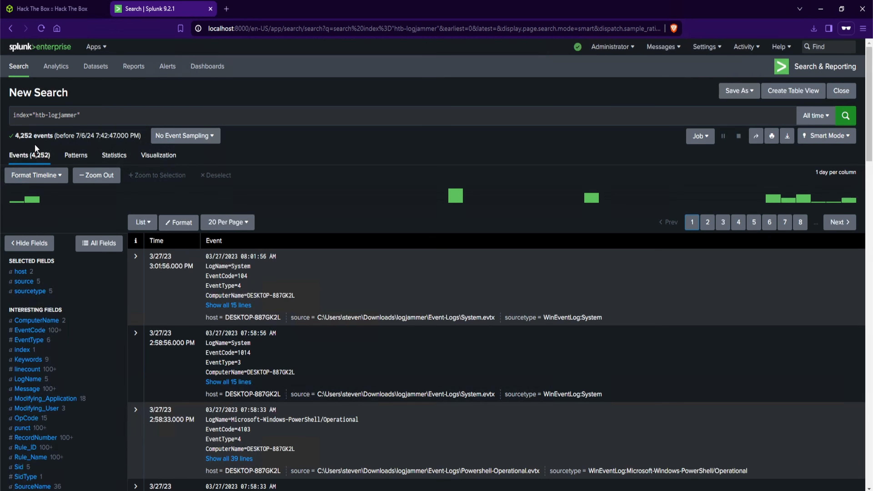
Read the first task question on the Sherlock page and return to the Splunk search
{"action": "left_click", "coordinate": [80, 14]}
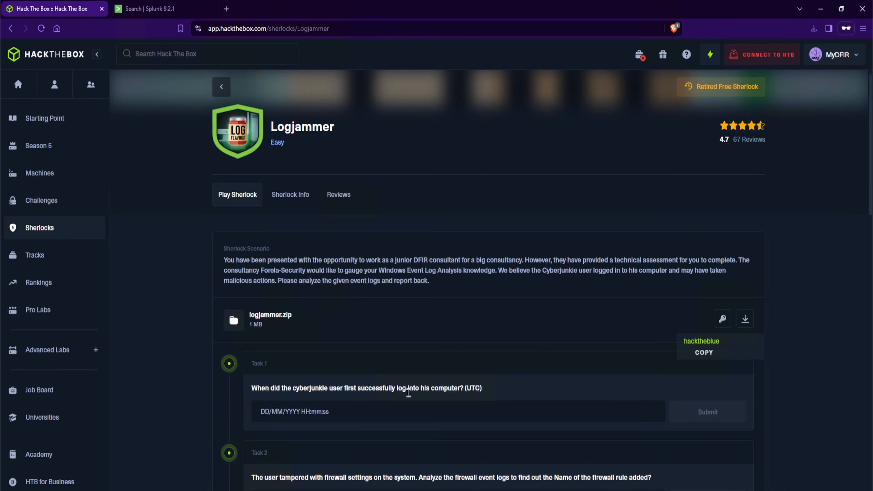
{"action": "left_click_drag", "start_coordinate": [493, 390], "coordinate": [456, 396]}
{"action": "key", "text": "ctrl+Tab"}
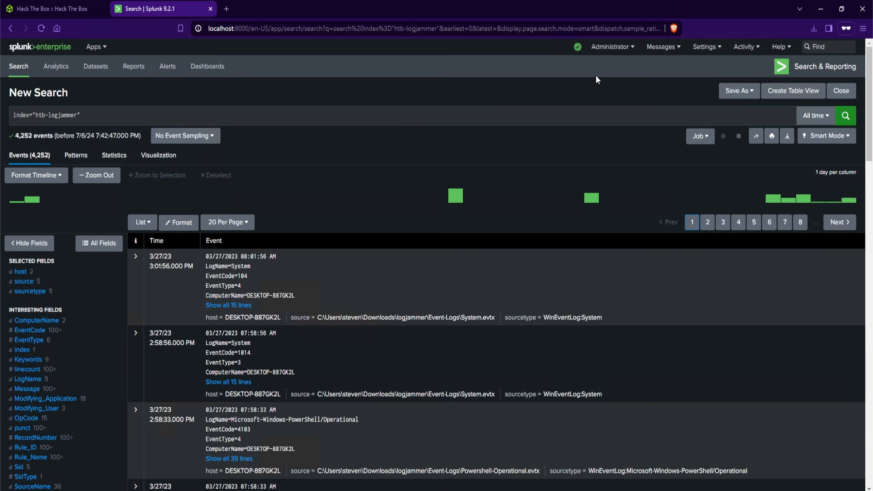
Set the user time zone preference to (GMT) Greenwich Mean Time and apply it
{"action": "left_click", "coordinate": [611, 47]}
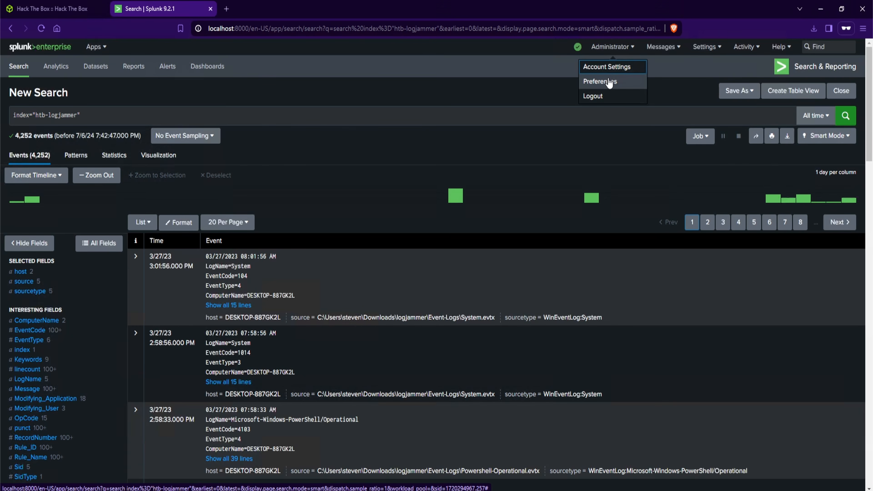
{"action": "left_click", "coordinate": [609, 83]}
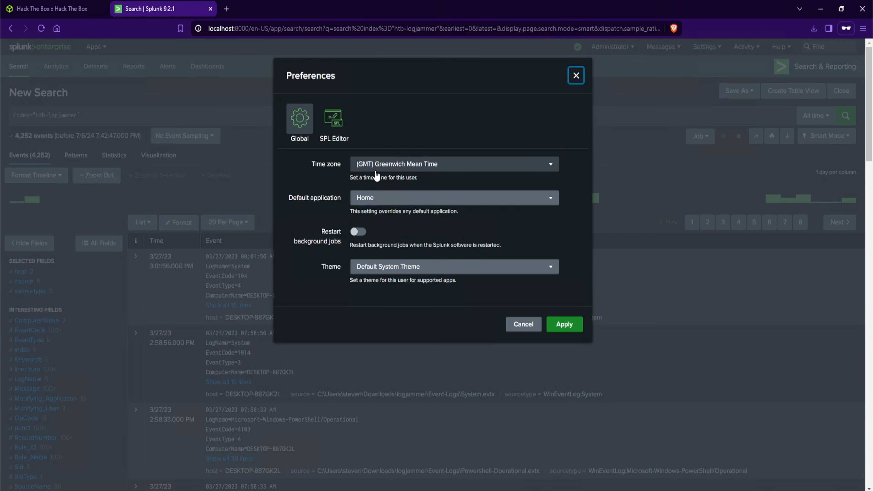
{"action": "left_click", "coordinate": [392, 168]}
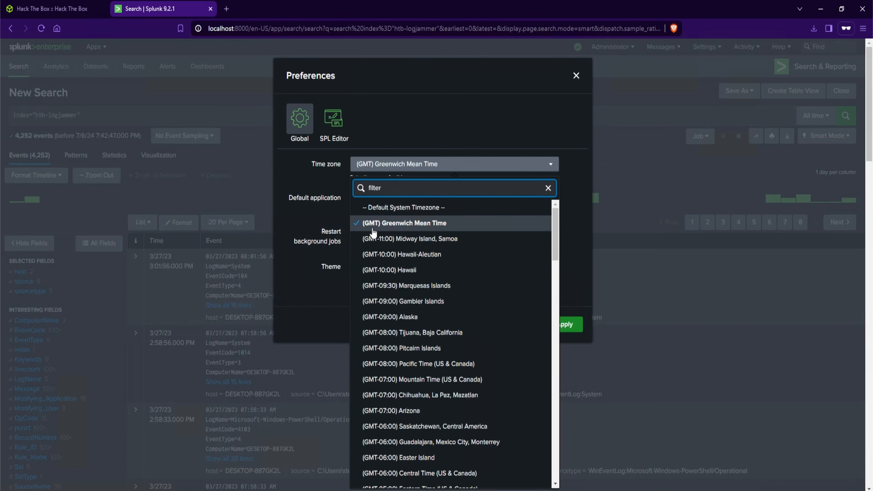
{"action": "left_click", "coordinate": [409, 224]}
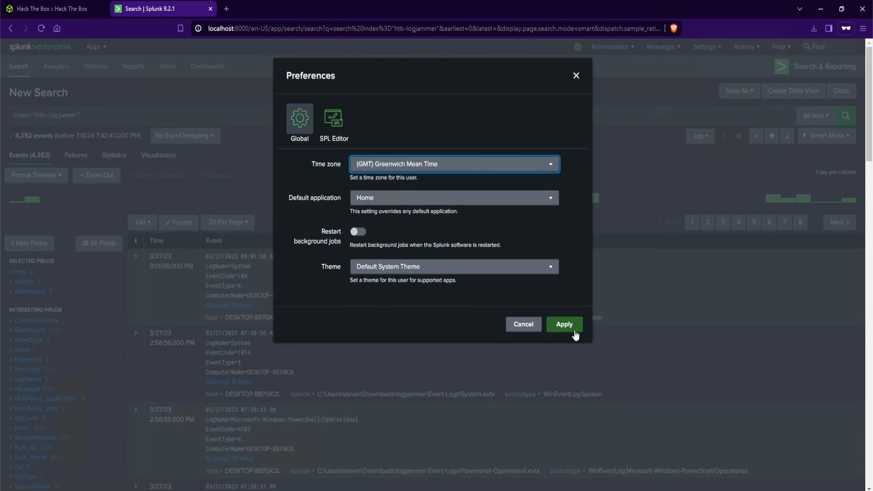
{"action": "left_click", "coordinate": [564, 324]}
Re-read the Sherlock scenario description on the Hack The Box page, then return to the Splunk search
{"action": "left_click", "coordinate": [42, 27]}
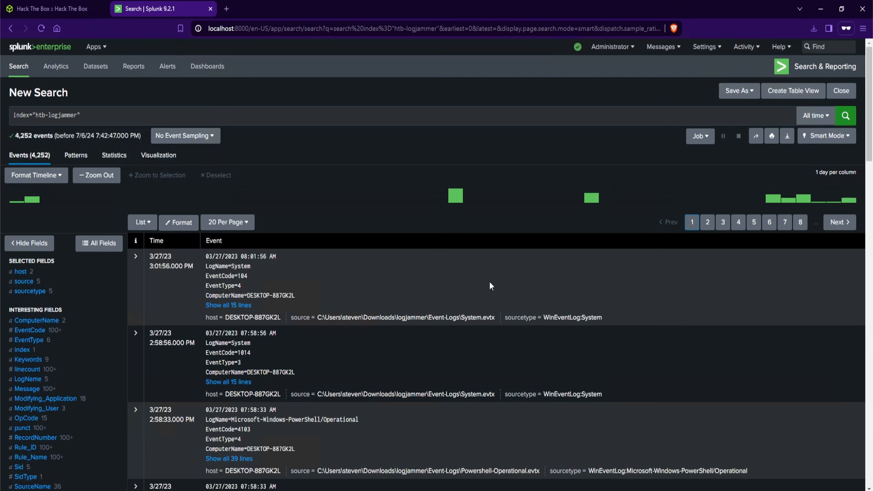
{"action": "left_click", "coordinate": [78, 15]}
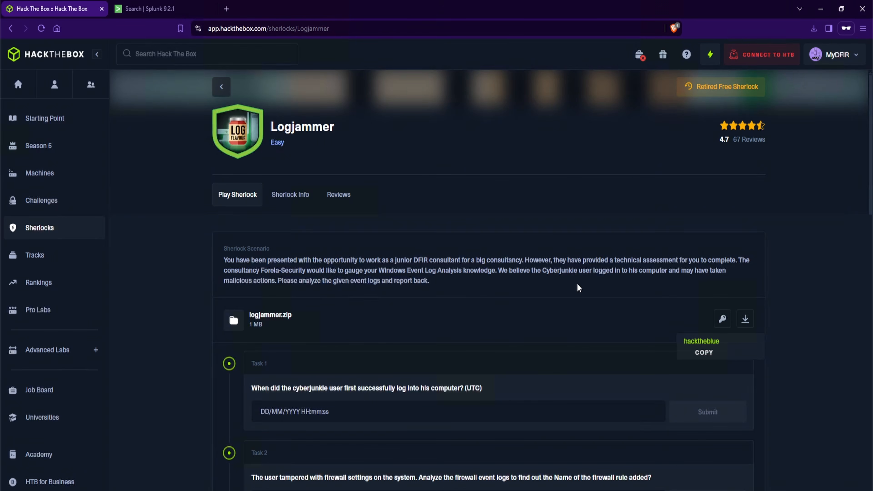
{"action": "left_click_drag", "start_coordinate": [380, 271], "coordinate": [436, 272]}
{"action": "left_click", "coordinate": [364, 210]}
{"action": "left_click", "coordinate": [144, 10]}
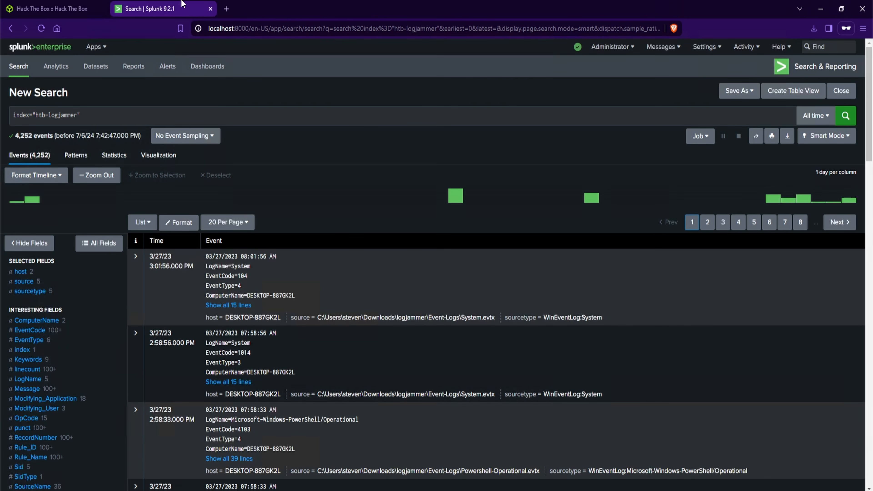
Search Google in a new tab for windows event logs successful login and read the top answer
{"action": "left_click", "coordinate": [227, 10]}
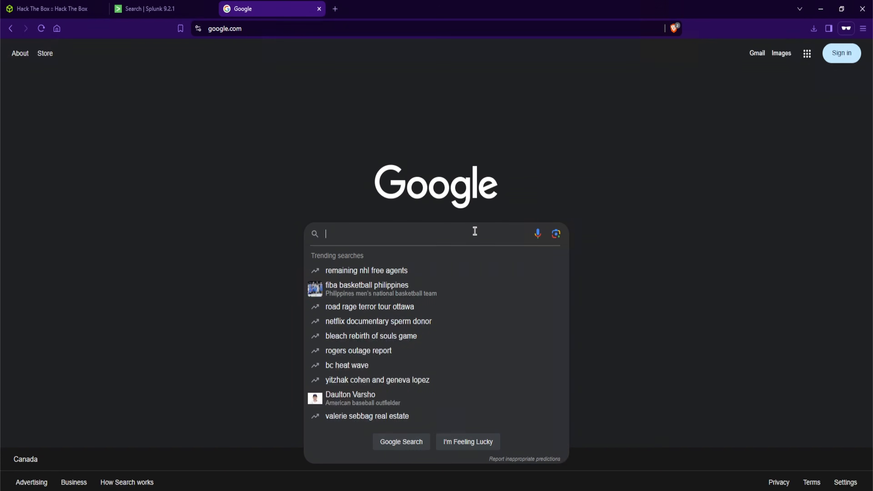
{"action": "type", "text": "wi"}
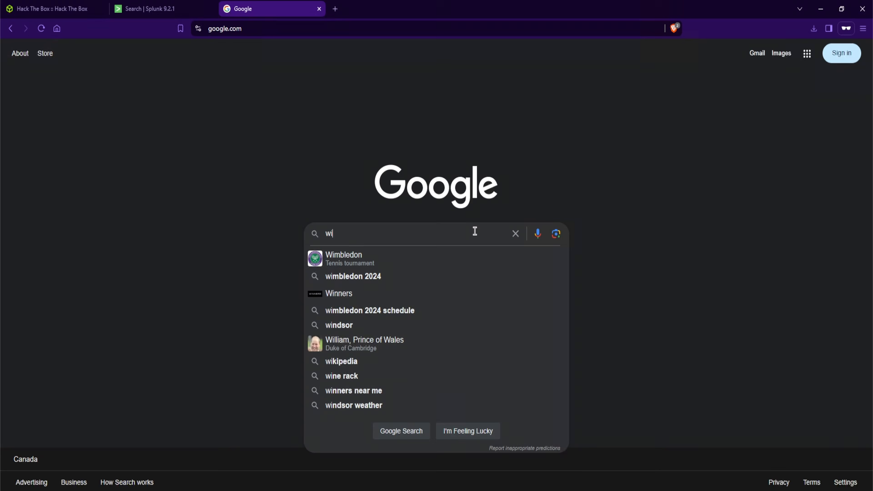
{"action": "type", "text": "ndows event logs "}
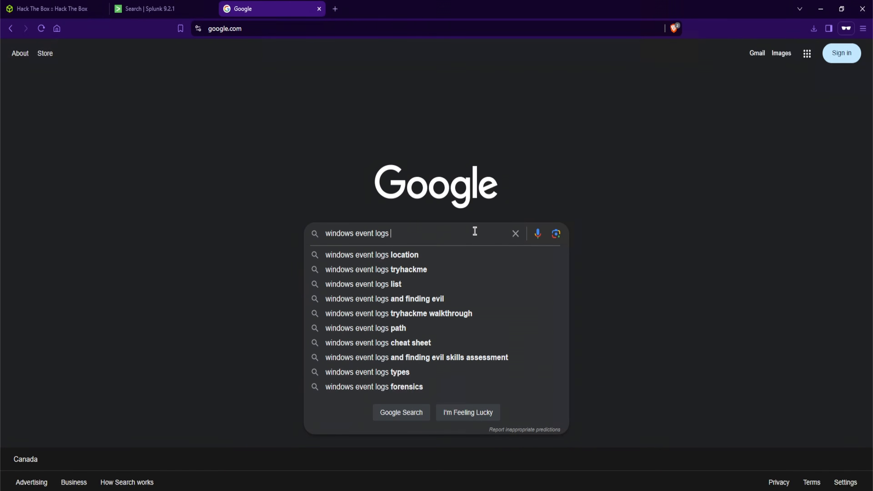
{"action": "type", "text": "successful login"}
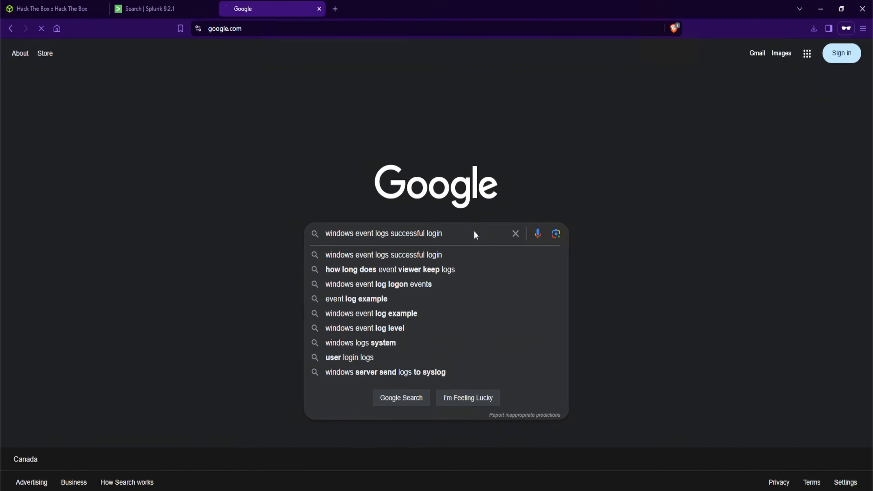
{"action": "key", "text": "Return"}
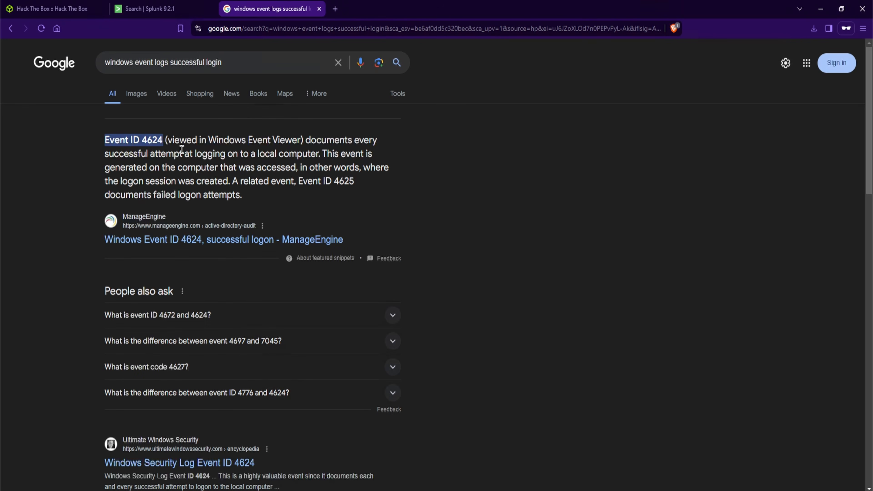
{"action": "left_click_drag", "start_coordinate": [306, 141], "coordinate": [369, 141]}
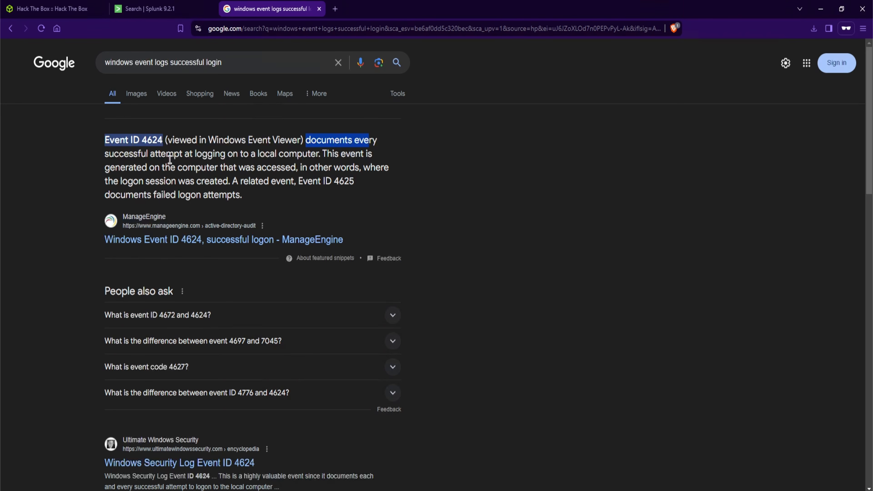
{"action": "left_click", "coordinate": [236, 165]}
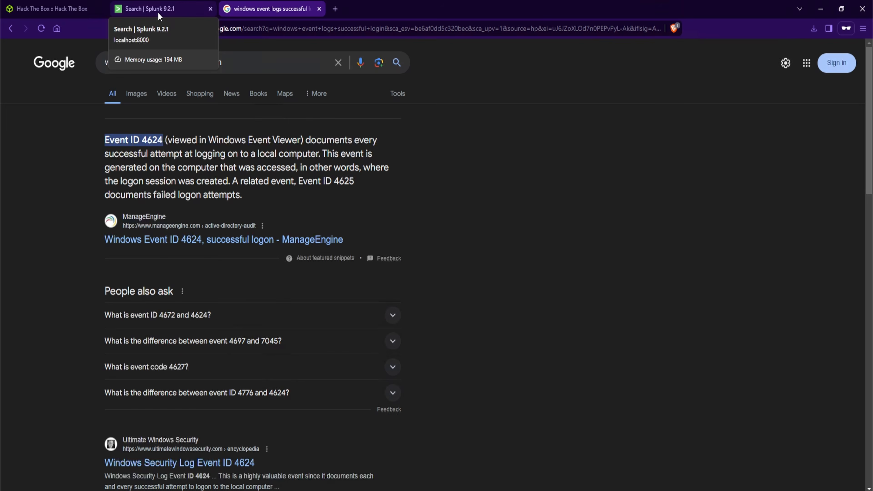
Open the full list of all extracted fields in Splunk and filter it for event
{"action": "left_click", "coordinate": [157, 13]}
{"action": "left_click", "coordinate": [195, 120]}
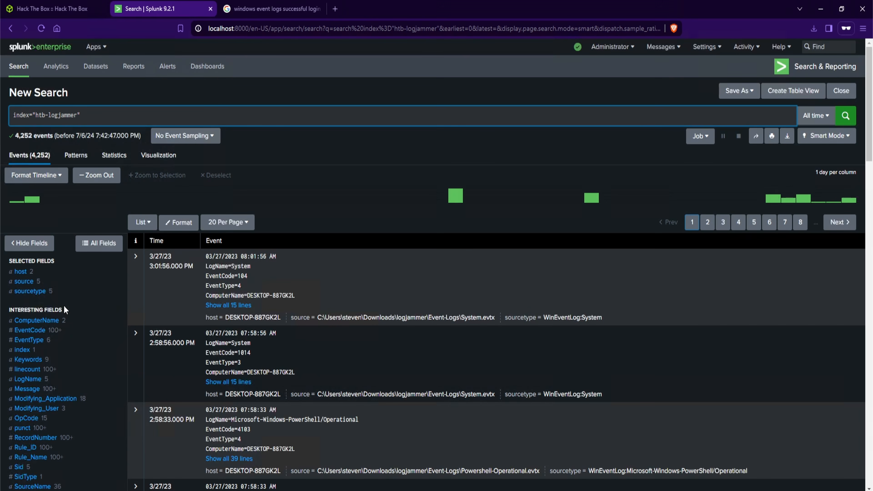
{"action": "scroll", "coordinate": [64, 305], "scroll_direction": "down", "scroll_amount": 1}
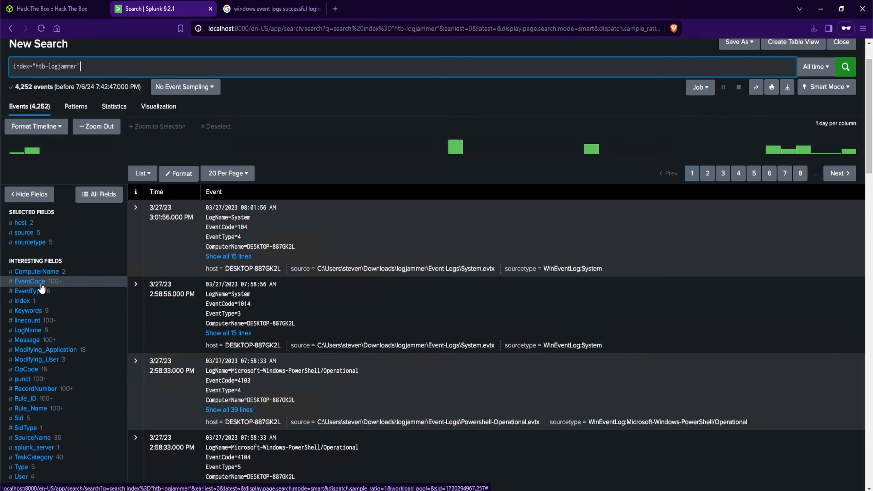
{"action": "scroll", "coordinate": [82, 295], "scroll_direction": "down", "scroll_amount": 1}
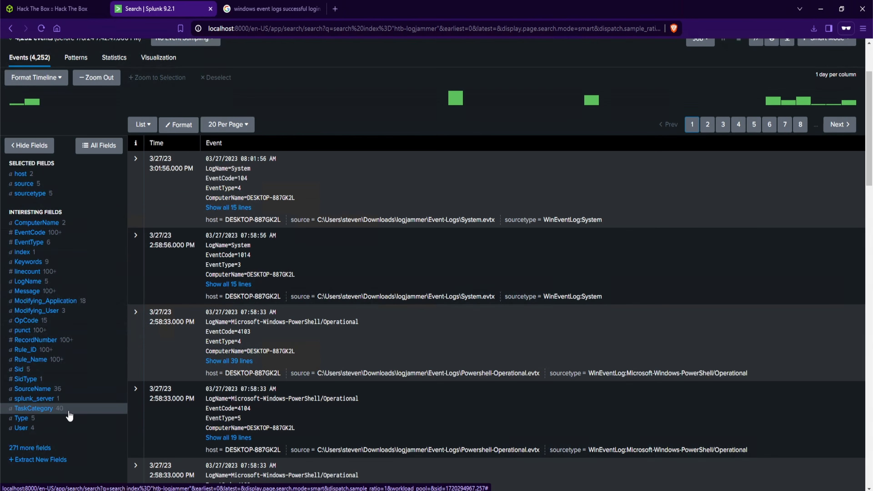
{"action": "scroll", "coordinate": [49, 461], "scroll_direction": "down", "scroll_amount": 1}
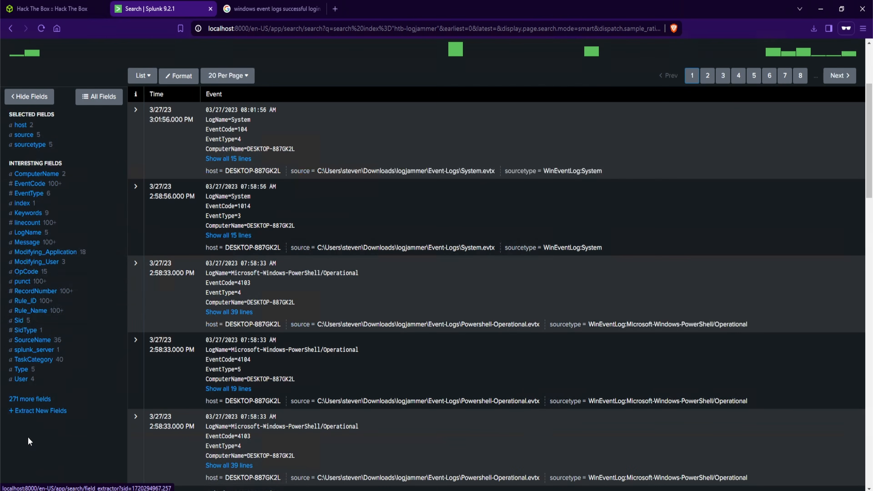
{"action": "left_click", "coordinate": [12, 402]}
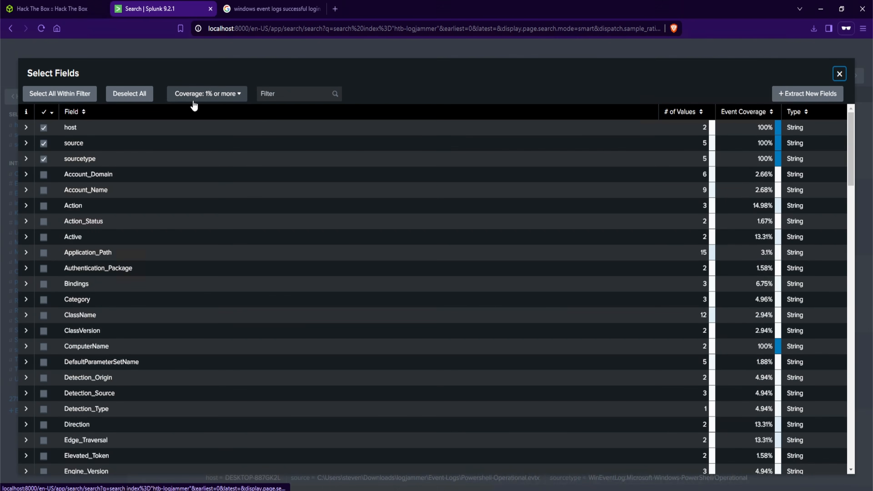
{"action": "left_click", "coordinate": [208, 101]}
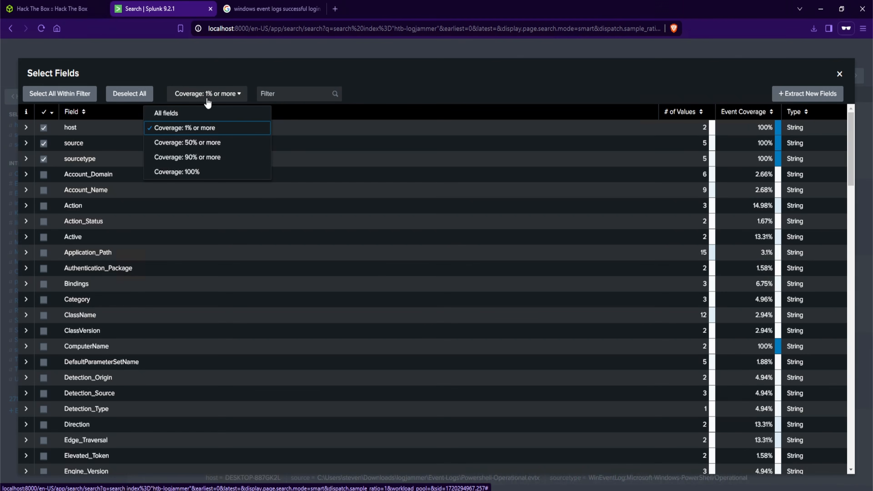
{"action": "left_click", "coordinate": [195, 117]}
{"action": "left_click", "coordinate": [257, 97]}
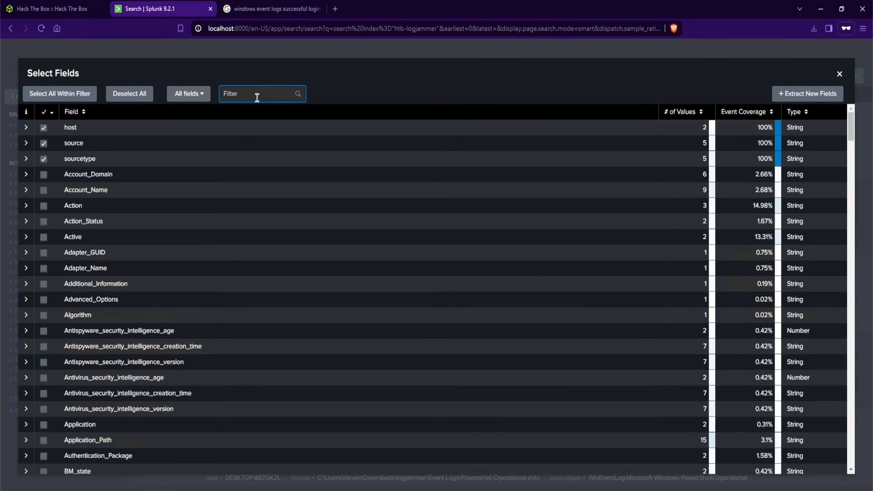
{"action": "type", "text": "event"}
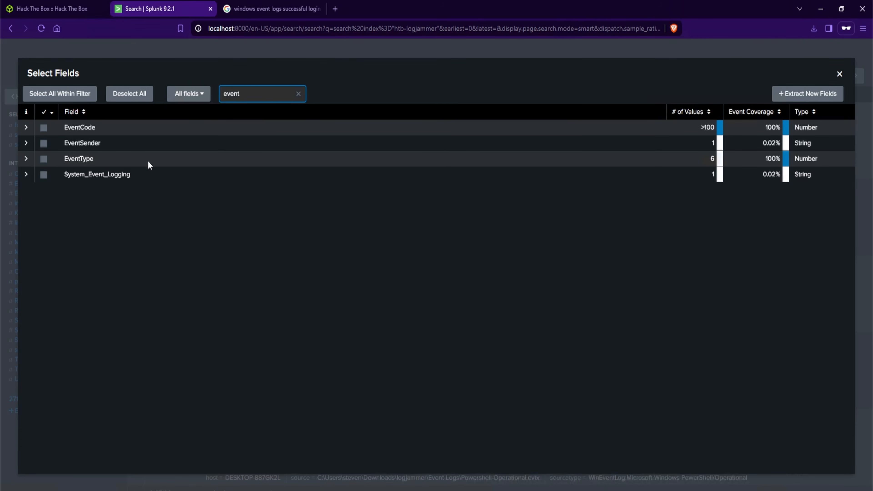
Compare the Event ID 4624 answer with the EventCode field's top values, then close the field list
{"action": "left_click", "coordinate": [291, 12]}
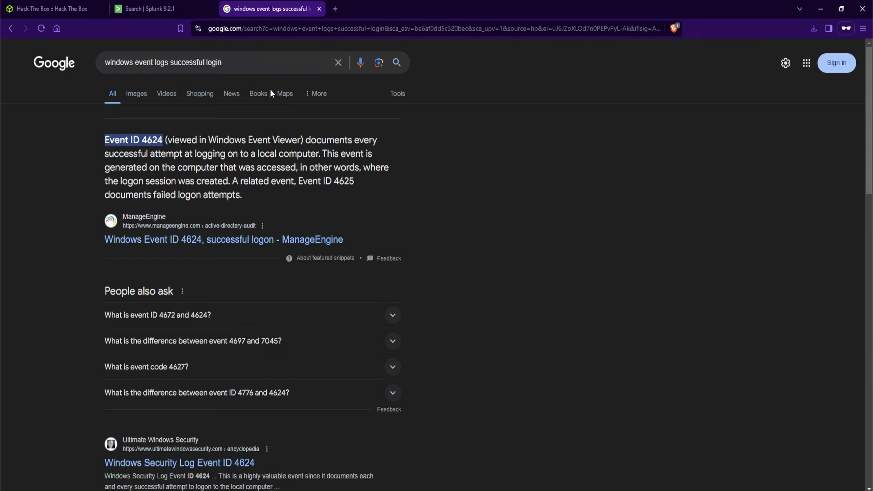
{"action": "left_click_drag", "start_coordinate": [114, 140], "coordinate": [162, 140]}
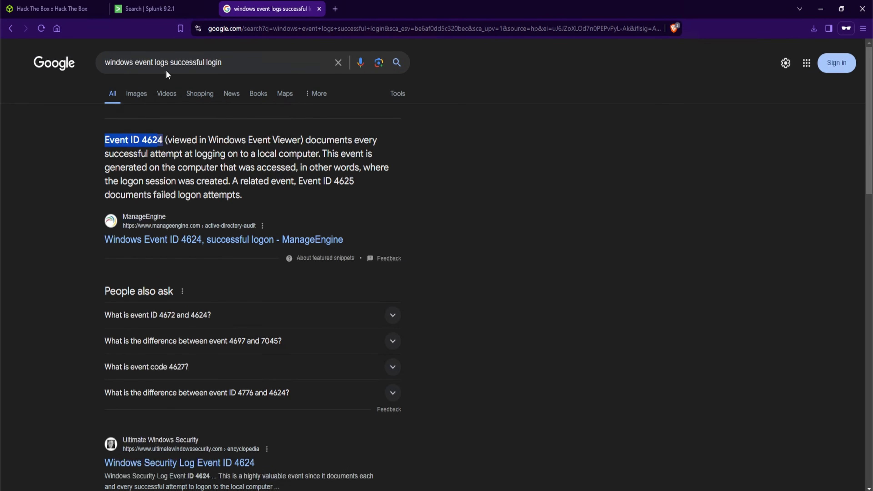
{"action": "left_click", "coordinate": [153, 12]}
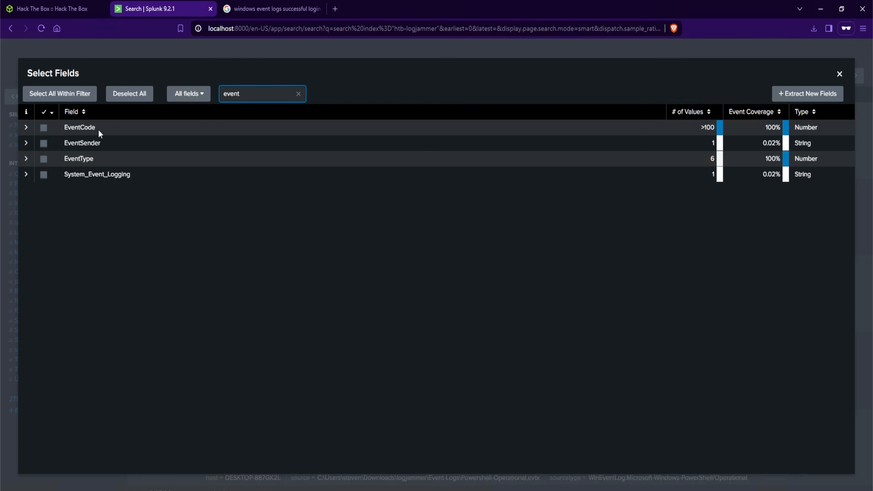
{"action": "left_click", "coordinate": [107, 128]}
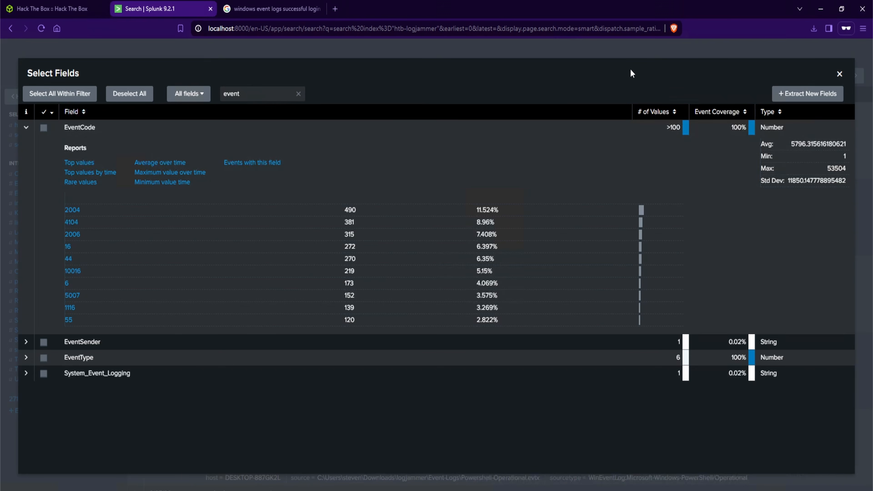
{"action": "left_click", "coordinate": [839, 75]}
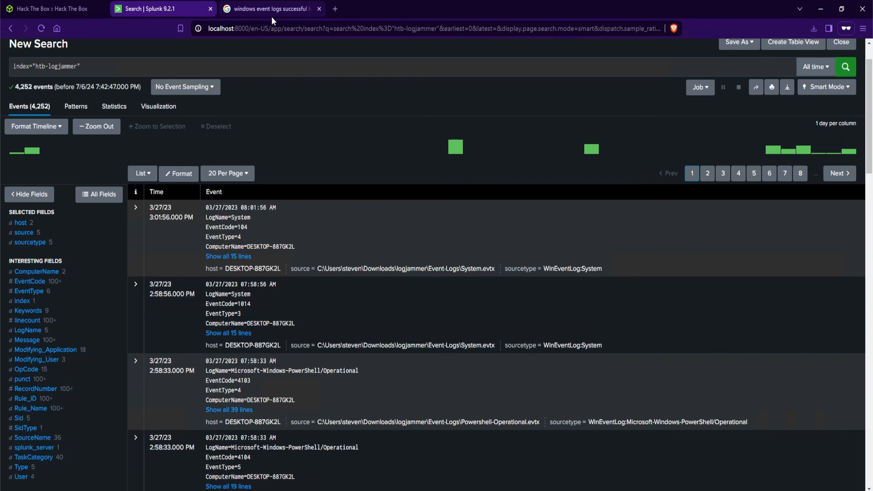
Open the Ultimate Windows Security page for Event ID 4624 and review its description
{"action": "left_click", "coordinate": [268, 13]}
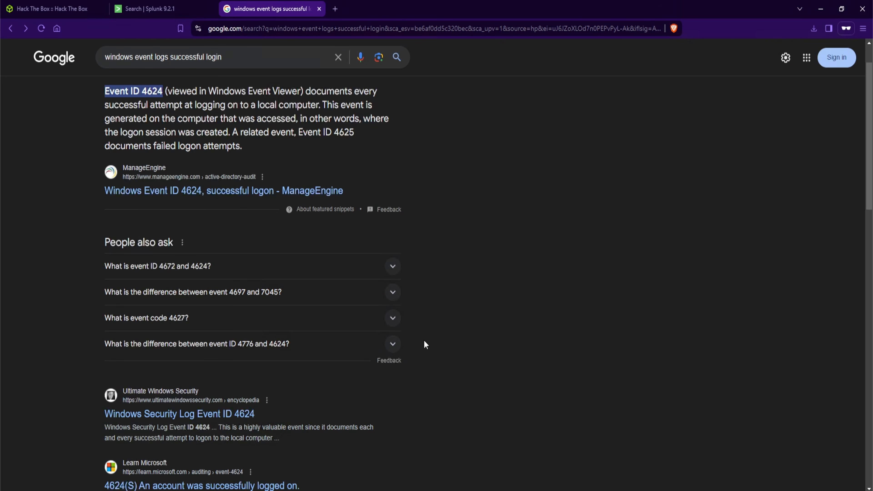
{"action": "left_click", "coordinate": [147, 420]}
{"action": "left_click_drag", "start_coordinate": [295, 145], "coordinate": [450, 145]}
{"action": "left_click", "coordinate": [439, 162]}
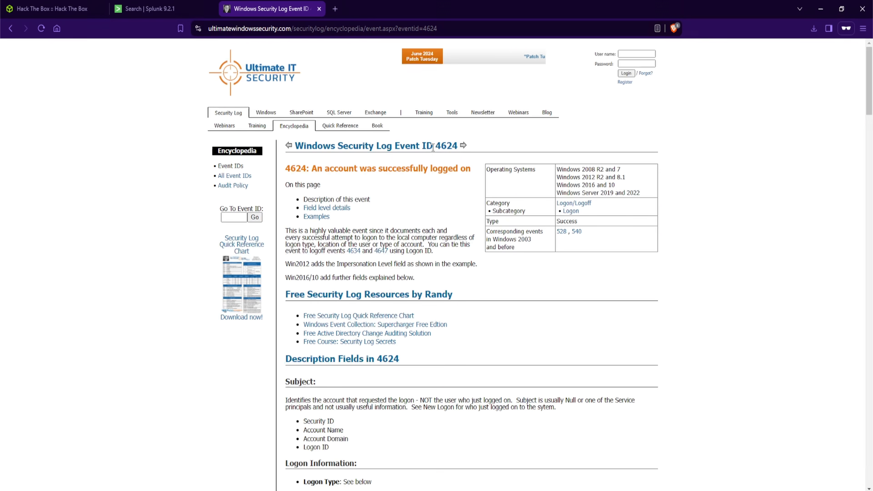
{"action": "left_click_drag", "start_coordinate": [433, 147], "coordinate": [452, 146]}
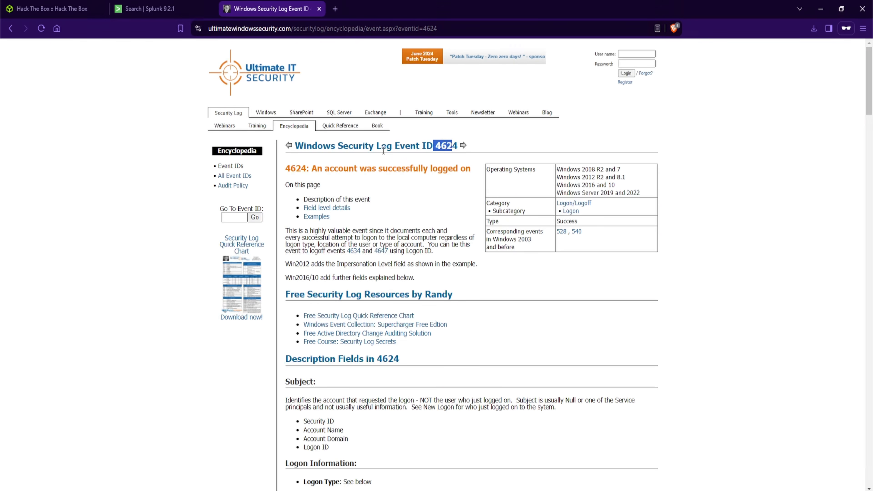
{"action": "left_click_drag", "start_coordinate": [375, 147], "coordinate": [340, 147]}
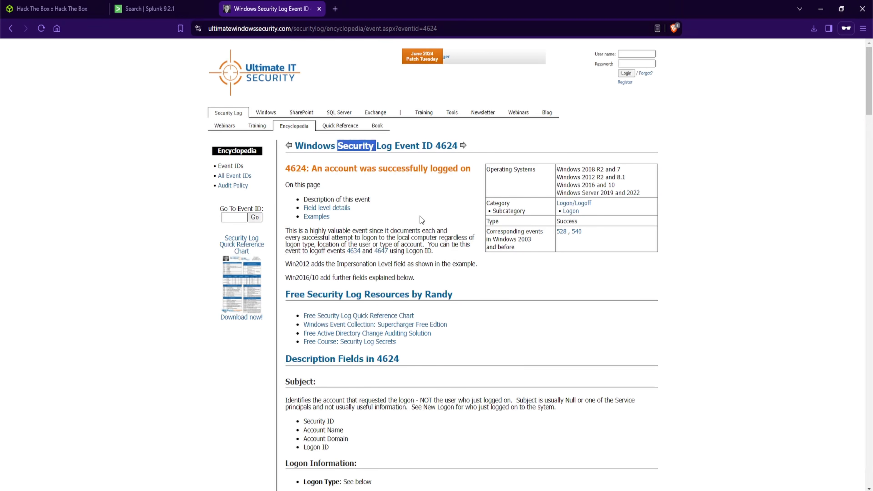
Add the Security.evtx log as a source filter to the search
{"action": "left_click", "coordinate": [156, 15]}
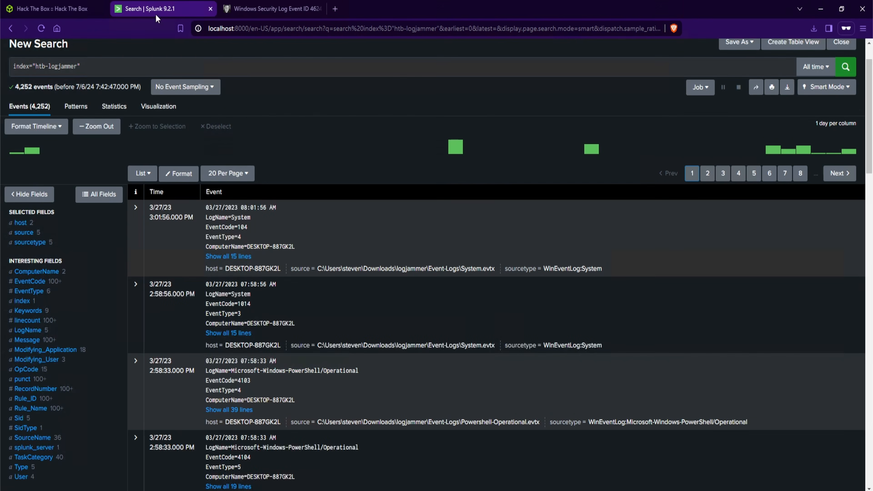
{"action": "left_click", "coordinate": [81, 237]}
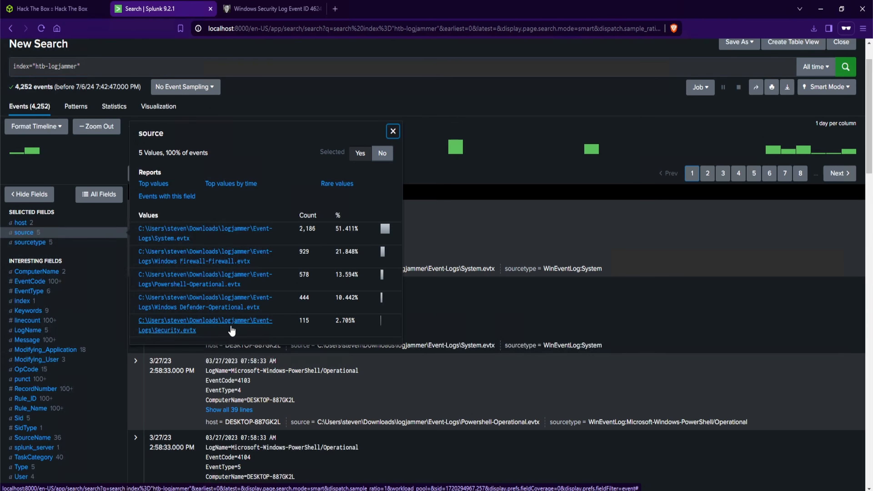
{"action": "left_click", "coordinate": [179, 330]}
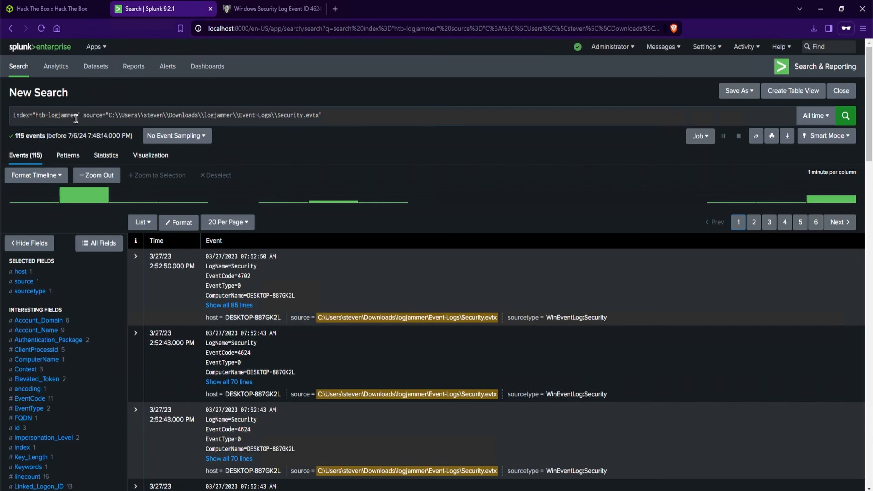
Expand the first Security log event and examine its extracted fields and values
{"action": "left_click", "coordinate": [85, 116]}
{"action": "key", "text": "shift+Home"}
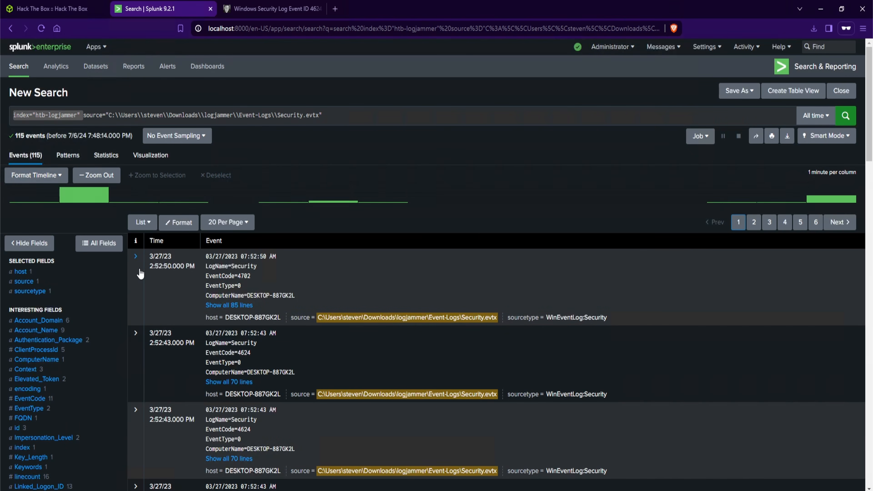
{"action": "left_click", "coordinate": [135, 257]}
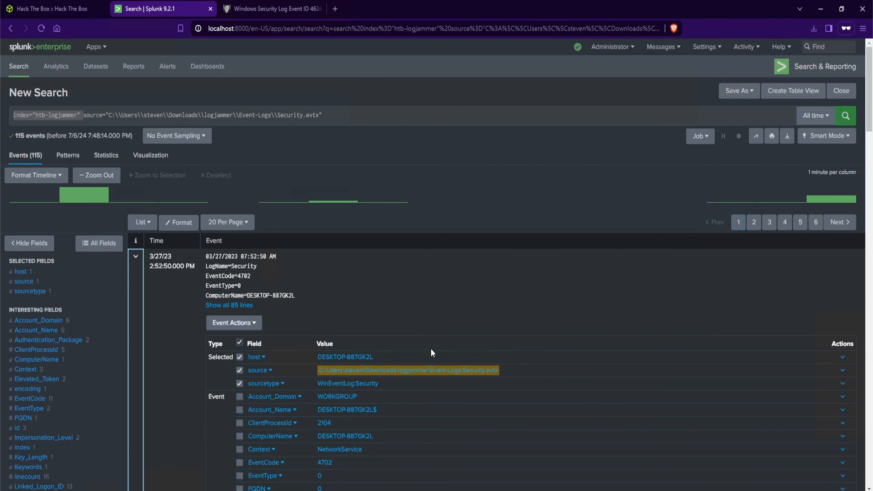
{"action": "scroll", "coordinate": [432, 352], "scroll_direction": "down", "scroll_amount": 2}
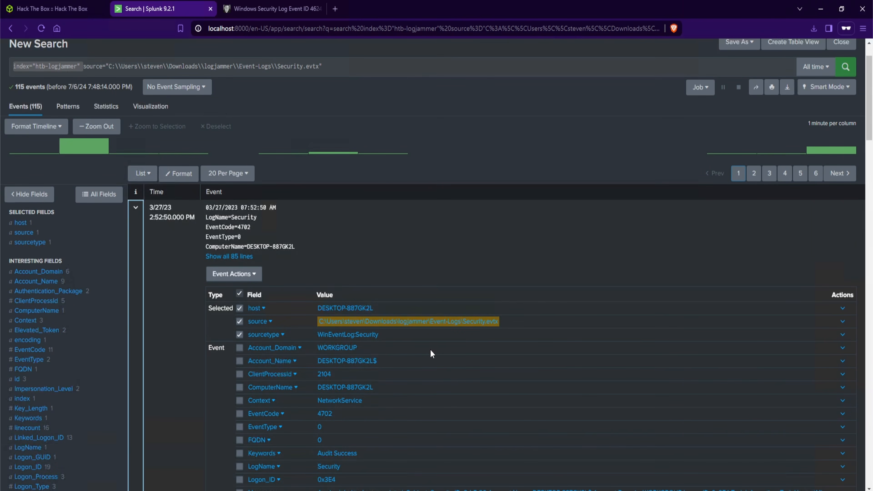
{"action": "scroll", "coordinate": [430, 350], "scroll_direction": "down", "scroll_amount": 4}
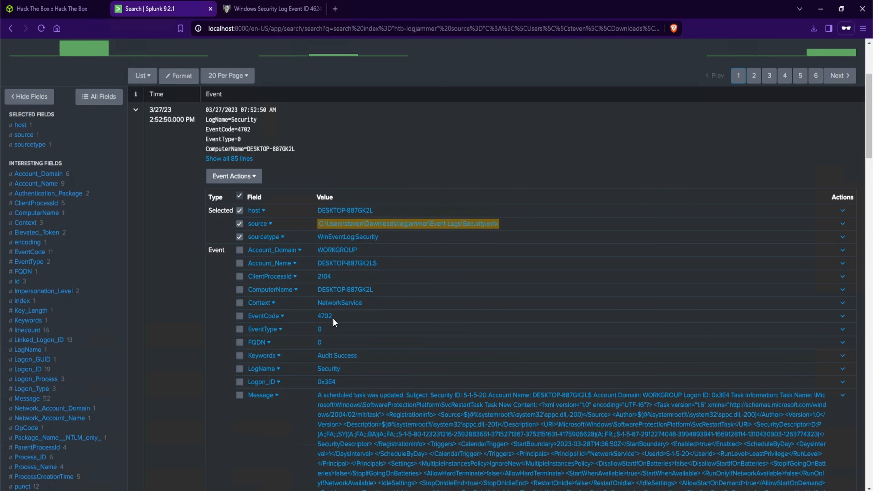
{"action": "double_click", "coordinate": [324, 316]}
{"action": "left_click", "coordinate": [199, 323]}
{"action": "scroll", "coordinate": [189, 317], "scroll_direction": "down", "scroll_amount": 2}
{"action": "left_click", "coordinate": [185, 317]}
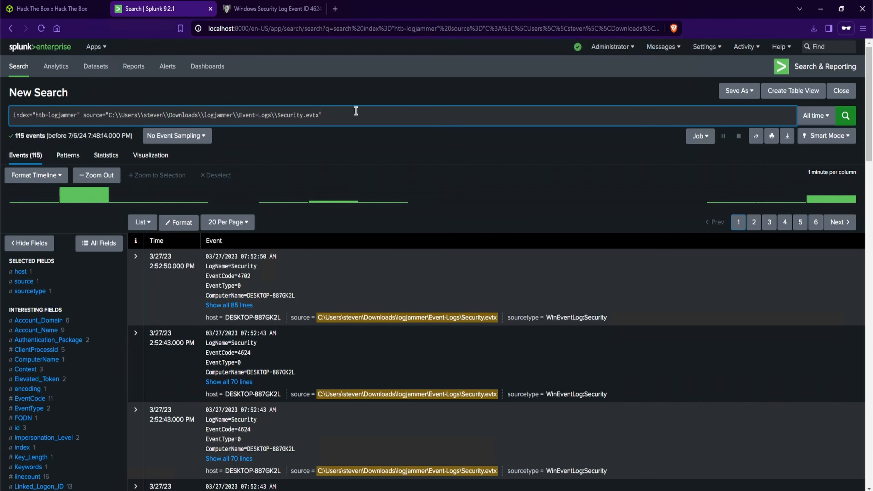
Add an EventCode=4624 filter to the search and run it
{"action": "type", "text": "EventCode=4624"}
{"action": "key", "text": "Return"}
Test case sensitivity by rerunning the search with the field written as eventCode, then switch it back to EventCode
{"action": "left_click_drag", "start_coordinate": [330, 118], "coordinate": [352, 117]}
{"action": "left_click", "coordinate": [329, 117]}
{"action": "key", "text": "BackSpace"}
{"action": "type", "text": "e"}
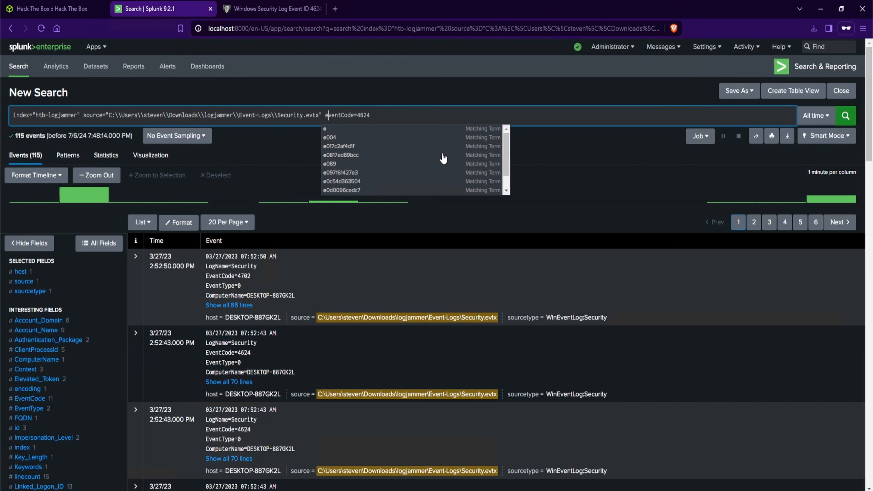
{"action": "left_click", "coordinate": [491, 103]}
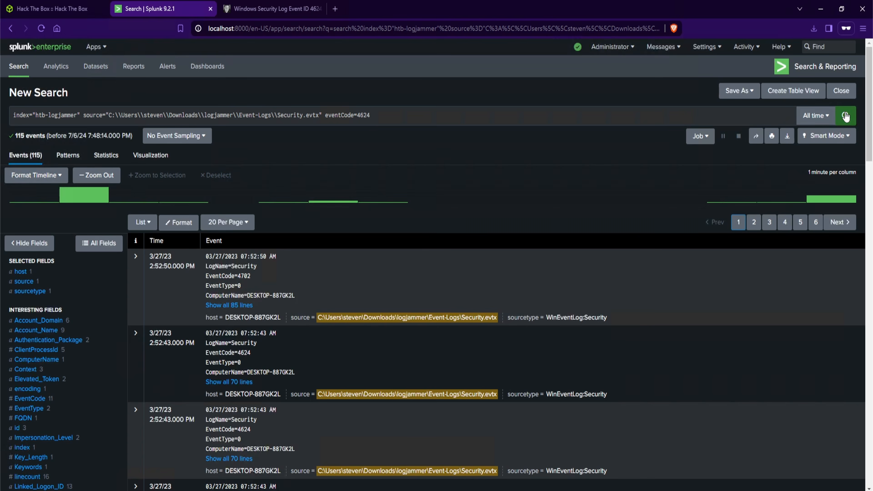
{"action": "left_click", "coordinate": [846, 117]}
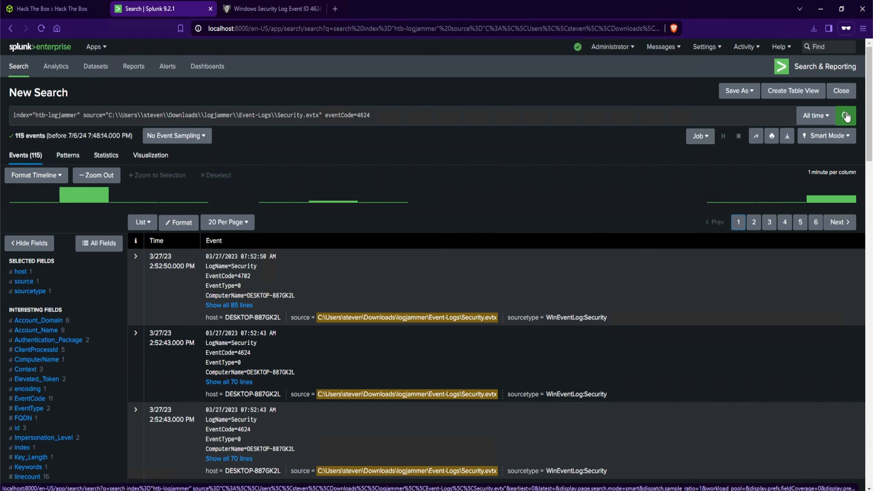
{"action": "left_click_drag", "start_coordinate": [12, 137], "coordinate": [40, 136]}
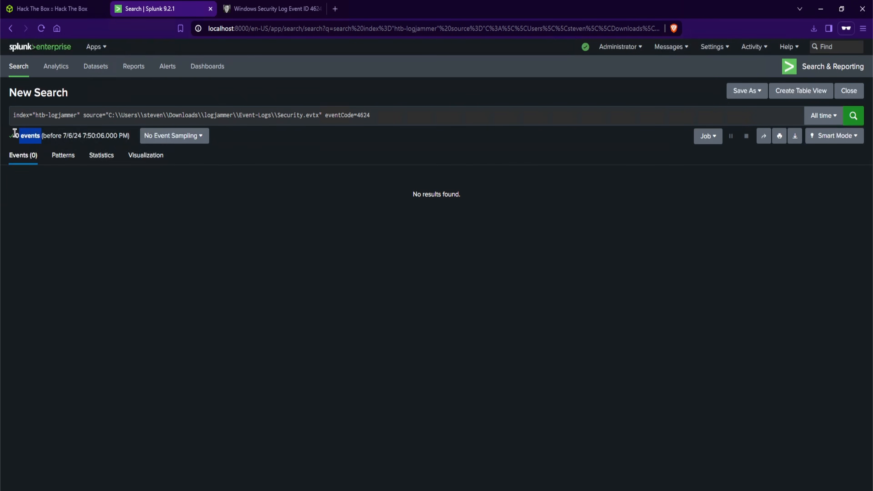
{"action": "left_click", "coordinate": [329, 116]}
{"action": "key", "text": "BackSpace"}
{"action": "type", "text": "E"}
{"action": "key", "text": "Return"}
{"action": "double_click", "coordinate": [22, 136]}
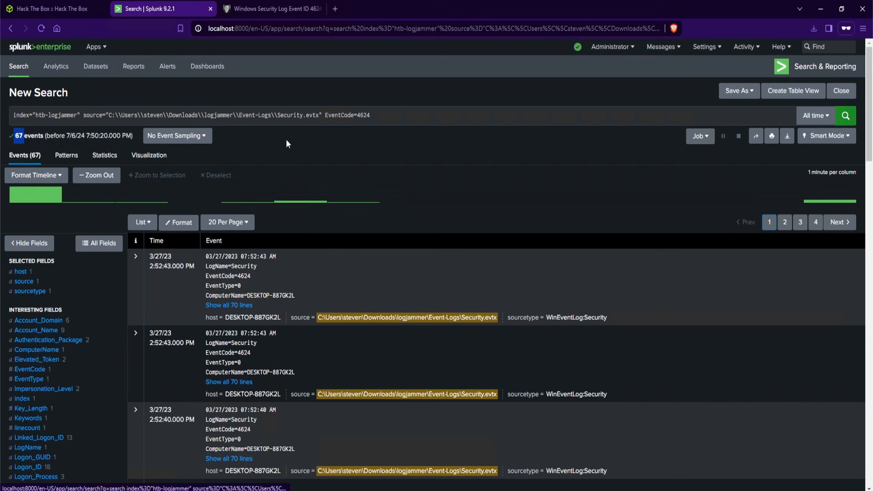
Rerun the search with the Downloads folder in the source path written in lowercase as downloads
{"action": "left_click", "coordinate": [331, 116]}
{"action": "double_click", "coordinate": [331, 115]}
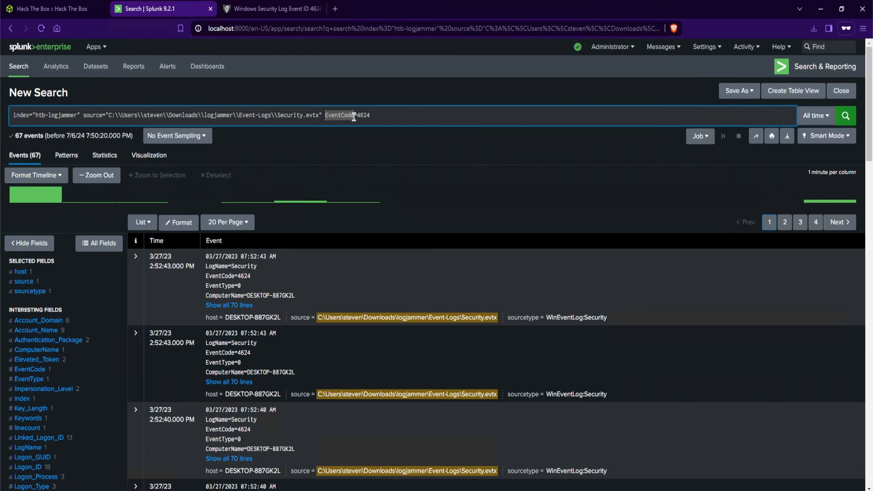
{"action": "left_click_drag", "start_coordinate": [371, 115], "coordinate": [357, 117]}
{"action": "left_click", "coordinate": [376, 111]}
{"action": "left_click", "coordinate": [169, 115]}
{"action": "key", "text": "Right"}
{"action": "key", "text": "BackSpace"}
{"action": "type", "text": "d"}
{"action": "key", "text": "Return"}
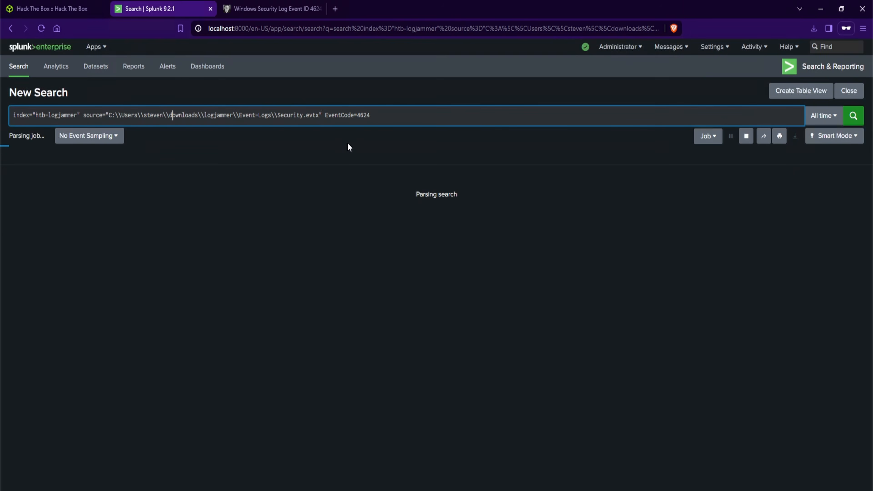
Test the search with the source field name capitalised as Source, then revert it to source
{"action": "left_click", "coordinate": [87, 115]}
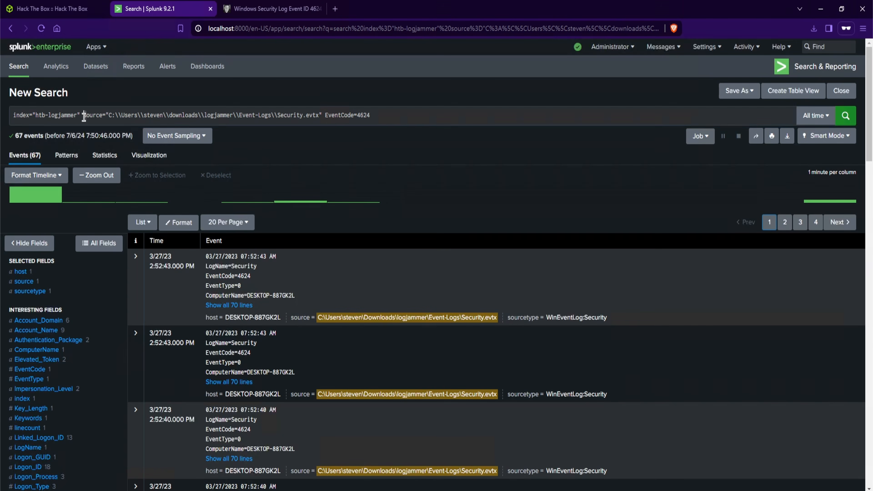
{"action": "key", "text": "Delete"}
{"action": "type", "text": "S"}
{"action": "key", "text": "Return"}
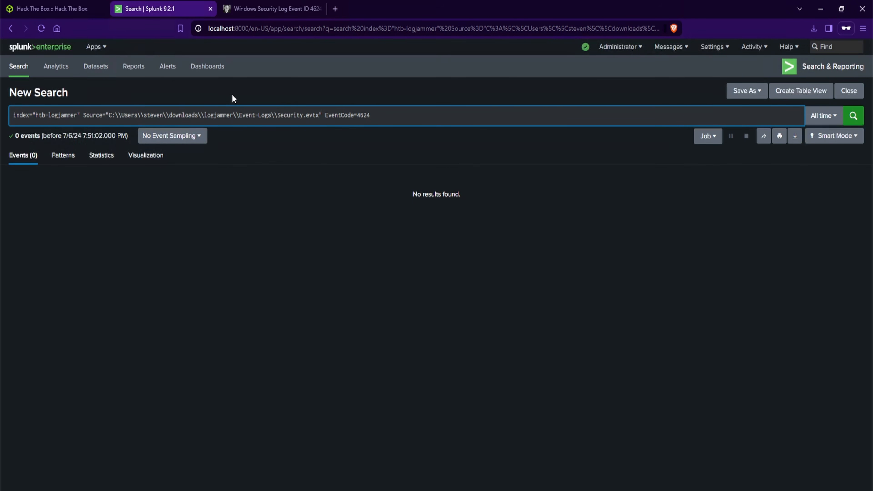
{"action": "key", "text": "BackSpace"}
{"action": "type", "text": "s"}
{"action": "key", "text": "Return"}
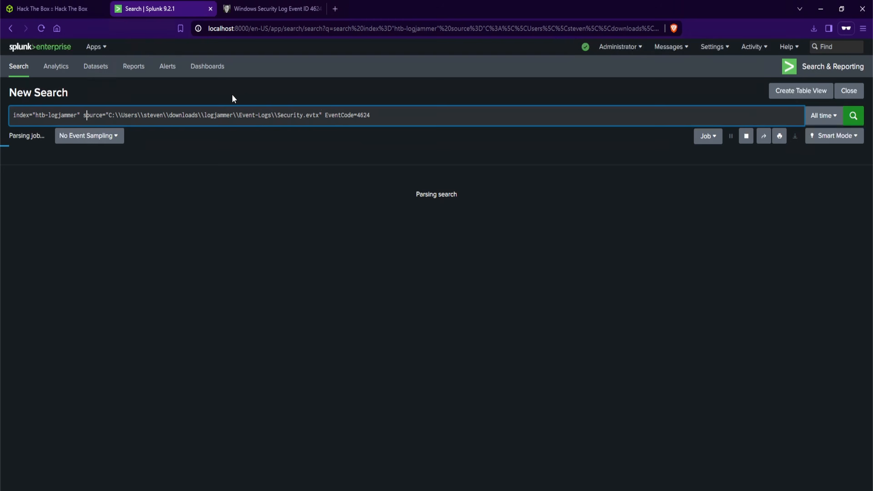
{"action": "left_click_drag", "start_coordinate": [23, 136], "coordinate": [15, 138]}
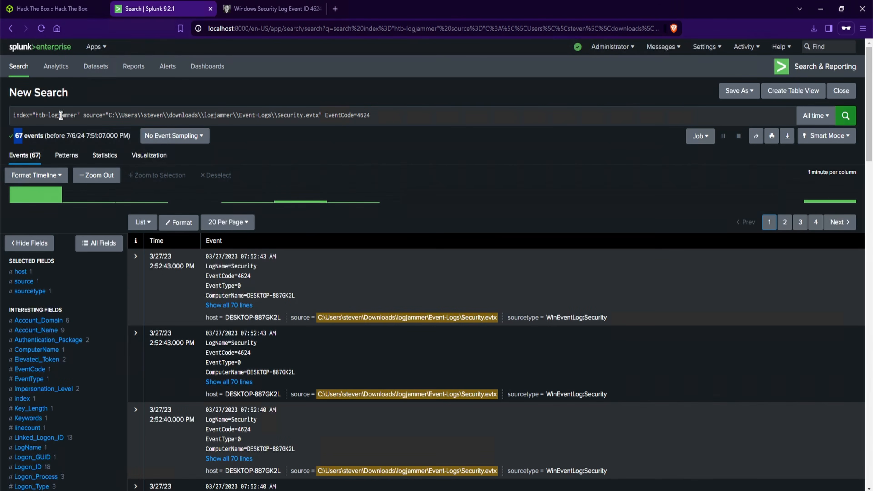
Copy the username cyberjunkie from the Task 1 question and add it as a search term in Splunk
{"action": "left_click", "coordinate": [80, 10]}
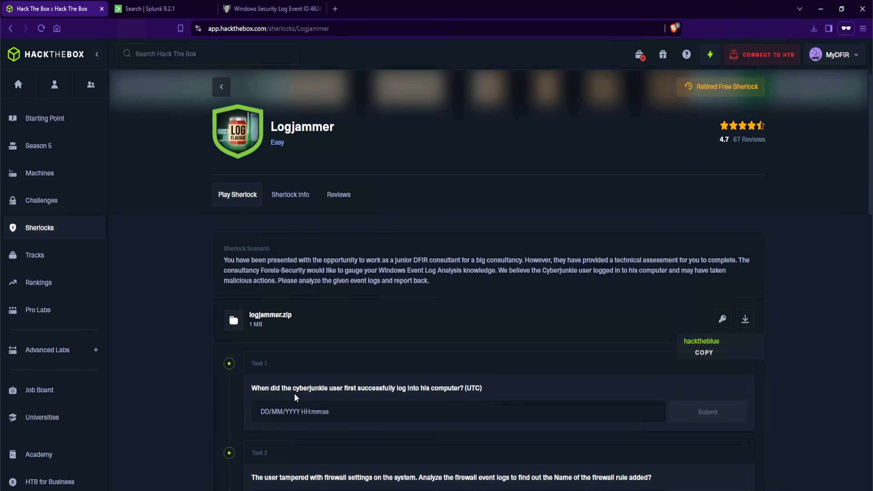
{"action": "left_click_drag", "start_coordinate": [292, 389], "coordinate": [329, 390]}
{"action": "right_click", "coordinate": [326, 388]}
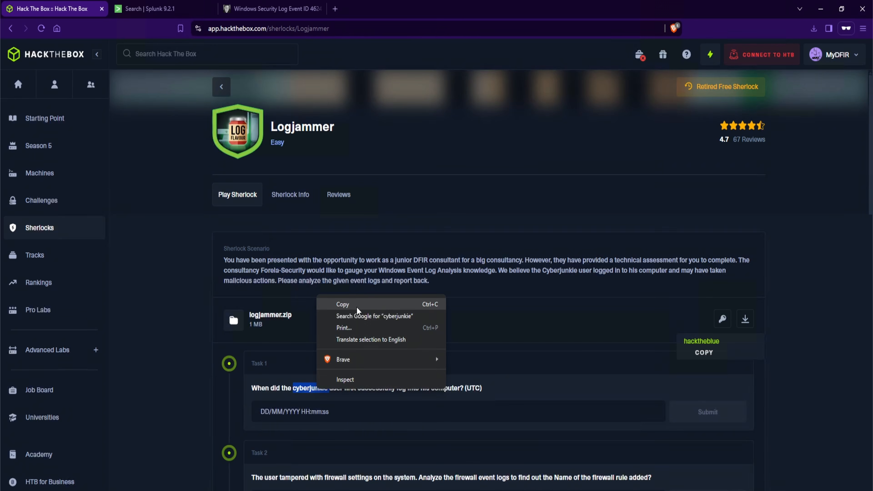
{"action": "left_click", "coordinate": [356, 305]}
{"action": "left_click", "coordinate": [154, 9]}
{"action": "key", "text": "ctrl+v"}
{"action": "left_click", "coordinate": [845, 115]}
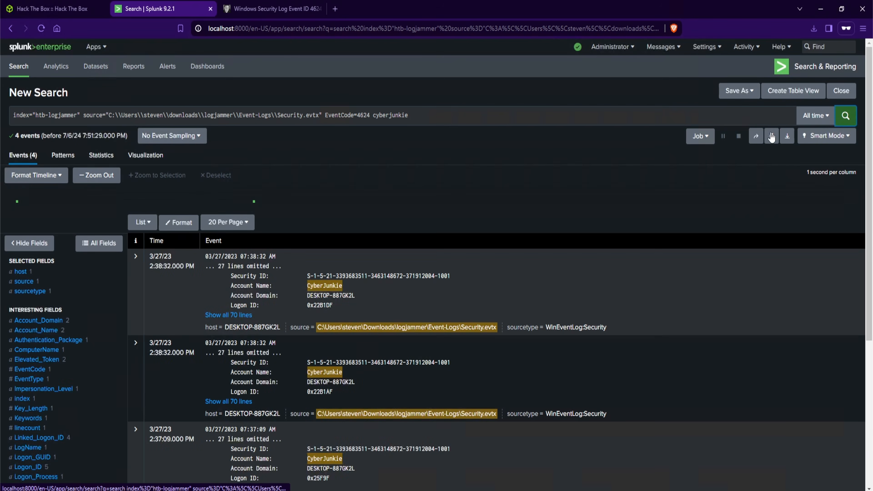
Expand the earliest CyberJunkie logon event and review its event code, logon type and account details
{"action": "left_click_drag", "start_coordinate": [14, 136], "coordinate": [37, 135]}
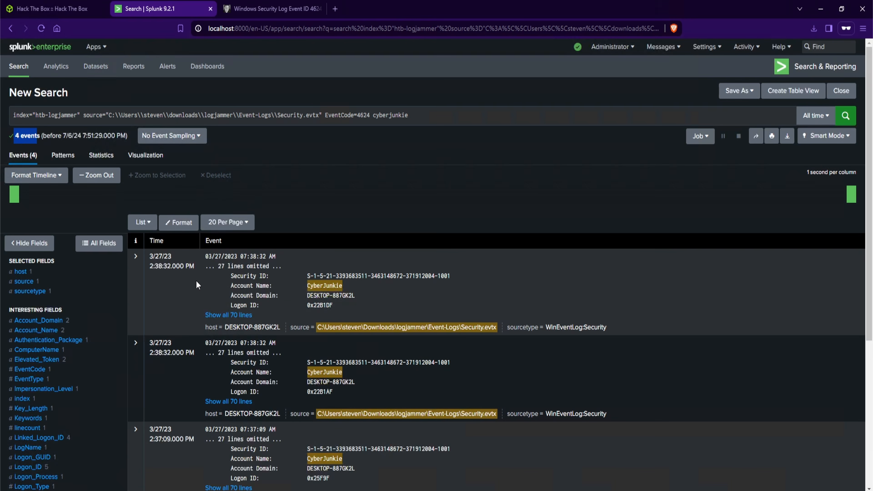
{"action": "left_click_drag", "start_coordinate": [197, 277], "coordinate": [154, 261]}
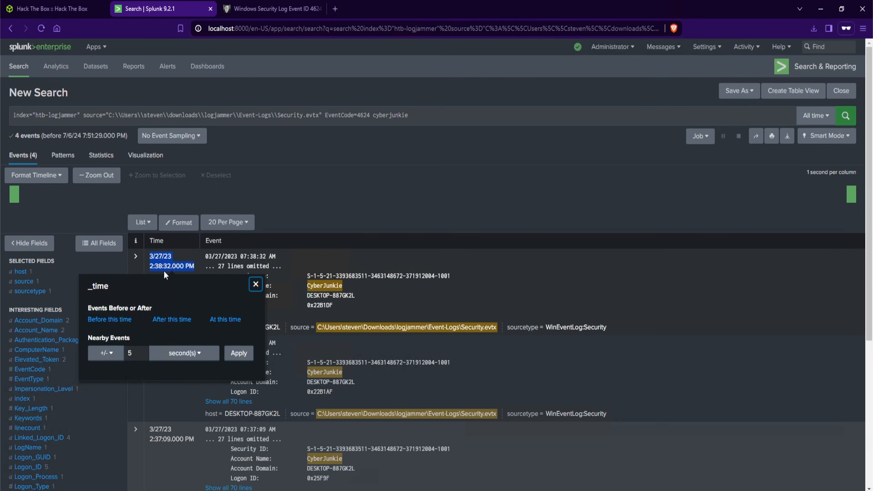
{"action": "left_click", "coordinate": [374, 211]}
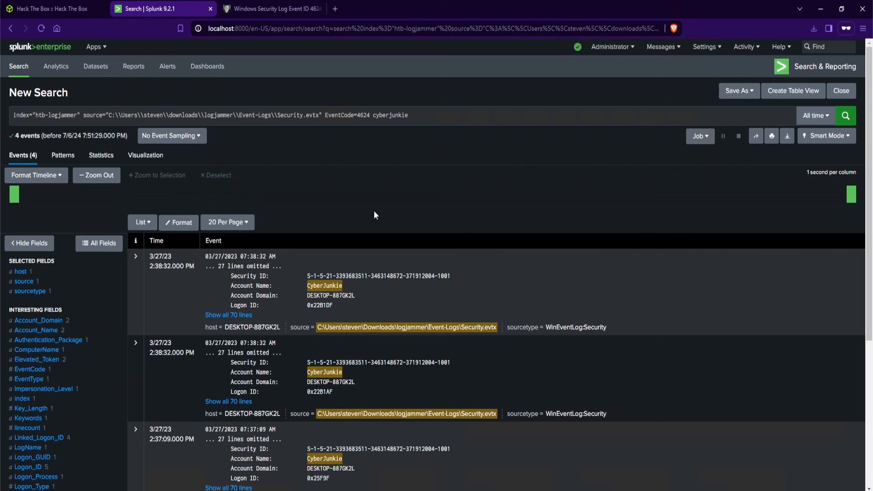
{"action": "scroll", "coordinate": [484, 341], "scroll_direction": "down", "scroll_amount": 5}
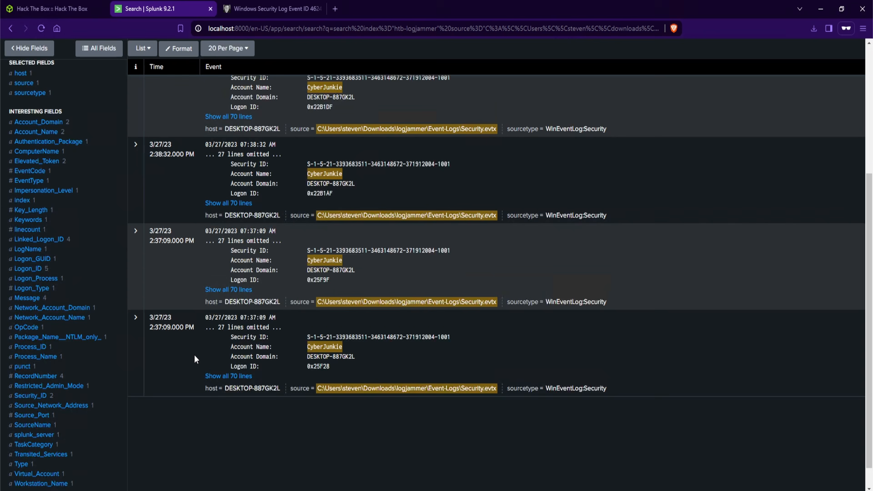
{"action": "left_click", "coordinate": [225, 376]}
{"action": "scroll", "coordinate": [380, 380], "scroll_direction": "down", "scroll_amount": 5}
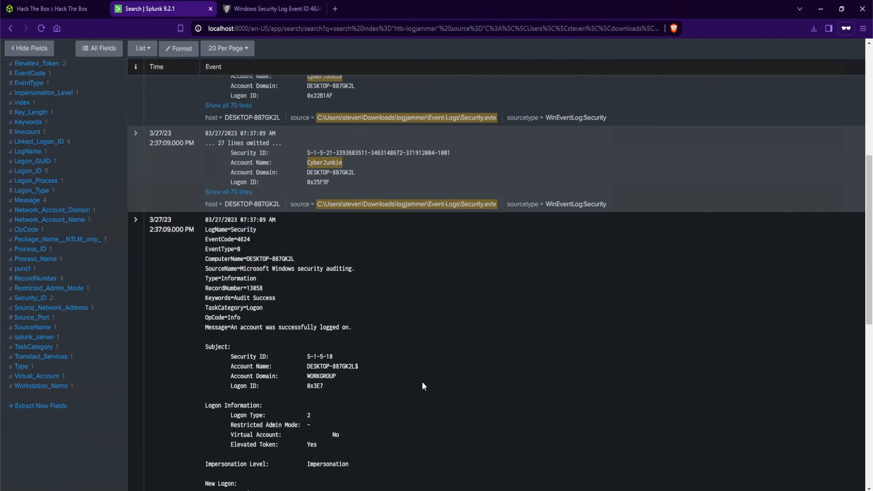
{"action": "left_click_drag", "start_coordinate": [250, 141], "coordinate": [235, 141]}
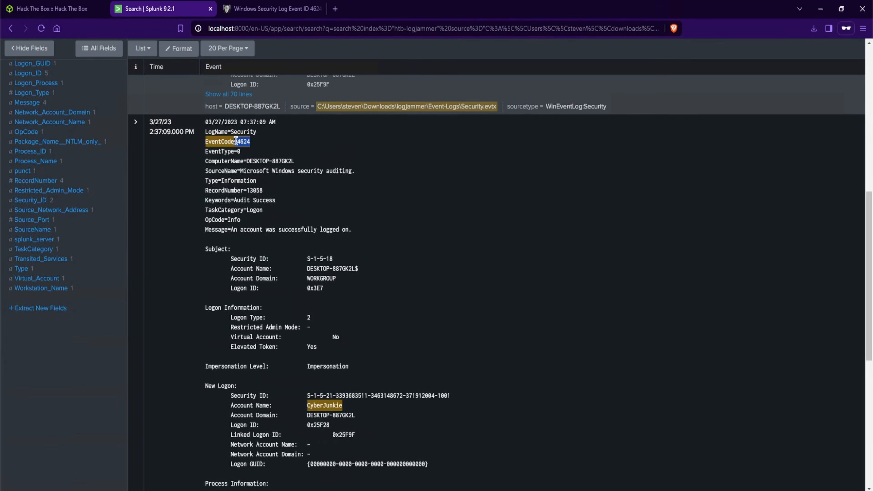
{"action": "left_click", "coordinate": [307, 156]}
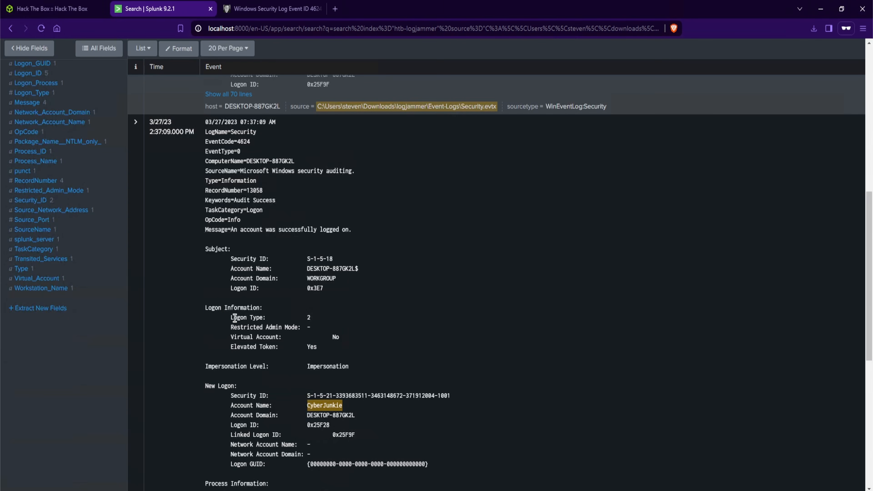
{"action": "left_click_drag", "start_coordinate": [305, 317], "coordinate": [321, 317]}
{"action": "scroll", "coordinate": [391, 330], "scroll_direction": "down", "scroll_amount": 3}
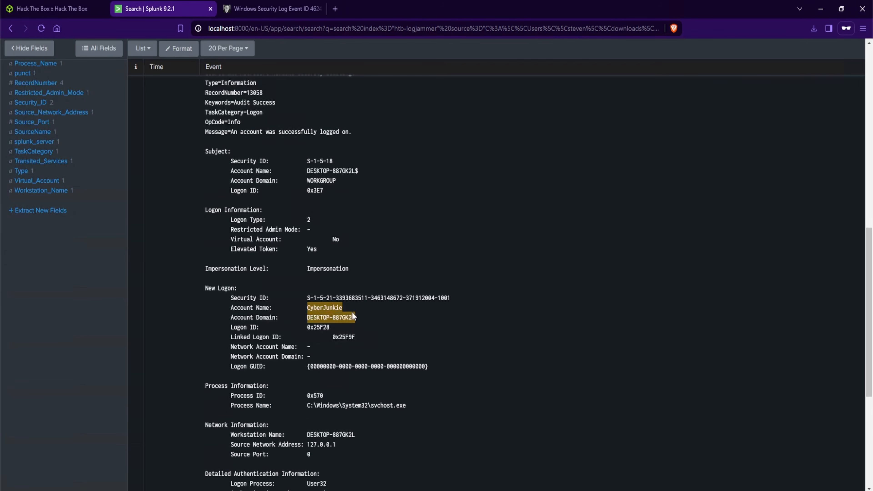
{"action": "double_click", "coordinate": [325, 308]}
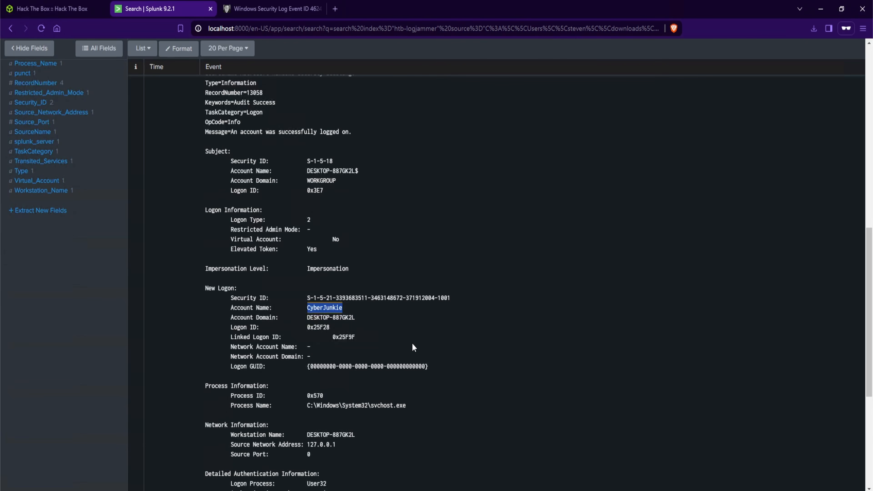
Copy the earliest logon event's timestamp and paste it into the Task 1 answer field
{"action": "scroll", "coordinate": [412, 343], "scroll_direction": "up", "scroll_amount": 6}
{"action": "left_click_drag", "start_coordinate": [150, 218], "coordinate": [177, 234]}
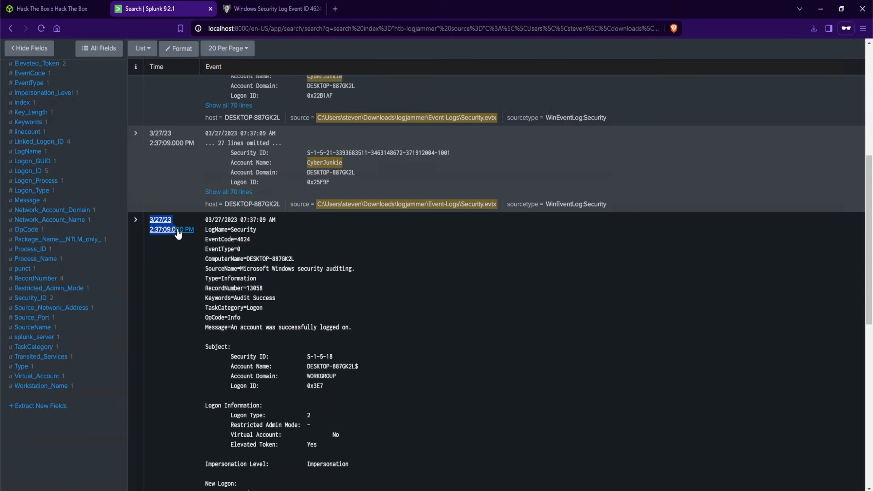
{"action": "left_click", "coordinate": [52, 9]}
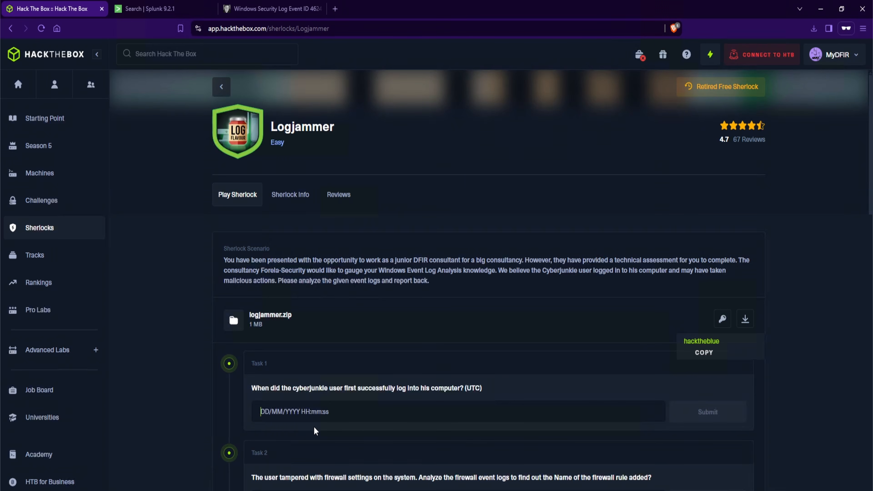
{"action": "scroll", "coordinate": [364, 372], "scroll_direction": "down", "scroll_amount": 2}
{"action": "scroll", "coordinate": [367, 370], "scroll_direction": "up", "scroll_amount": 1}
{"action": "key", "text": "ctrl+v"}
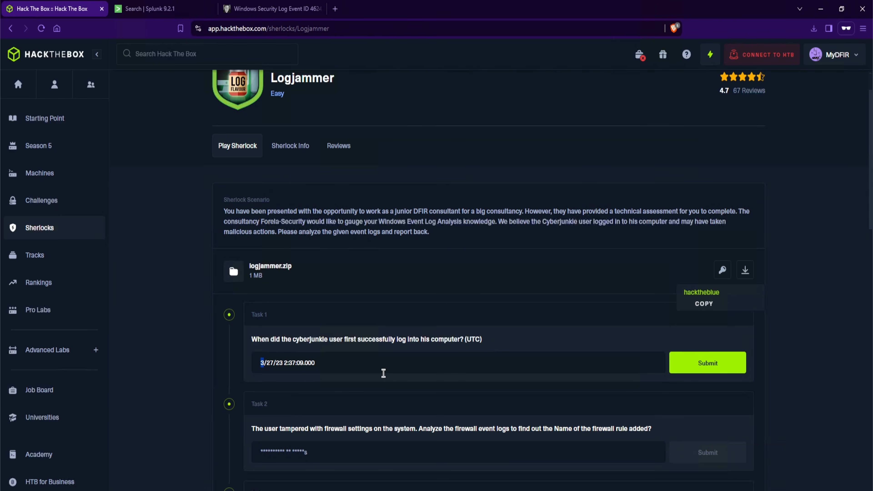
Reformat the Task 1 answer as 27/03/2023 02:37:09 and submit it
{"action": "type", "text": "27"}
{"action": "key", "text": "Delete"}
{"action": "key", "text": "Delete"}
{"action": "key", "text": "Delete"}
{"action": "type", "text": "/03"}
{"action": "key", "text": "Right"}
{"action": "type", "text": "20"}
{"action": "left_click", "coordinate": [295, 364]}
{"action": "type", "text": "0"}
{"action": "left_click", "coordinate": [329, 363]}
{"action": "key", "text": "BackSpace"}
{"action": "key", "text": "BackSpace"}
{"action": "key", "text": "BackSpace"}
{"action": "key", "text": "BackSpace"}
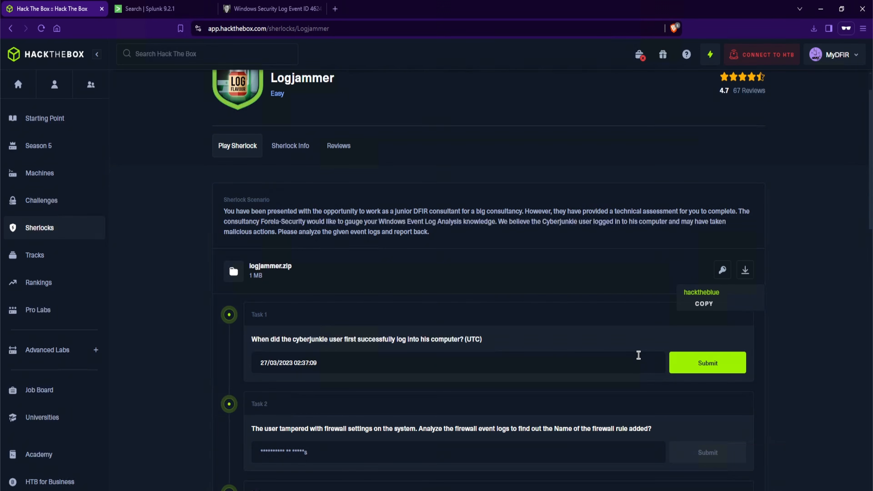
{"action": "left_click", "coordinate": [675, 364]}
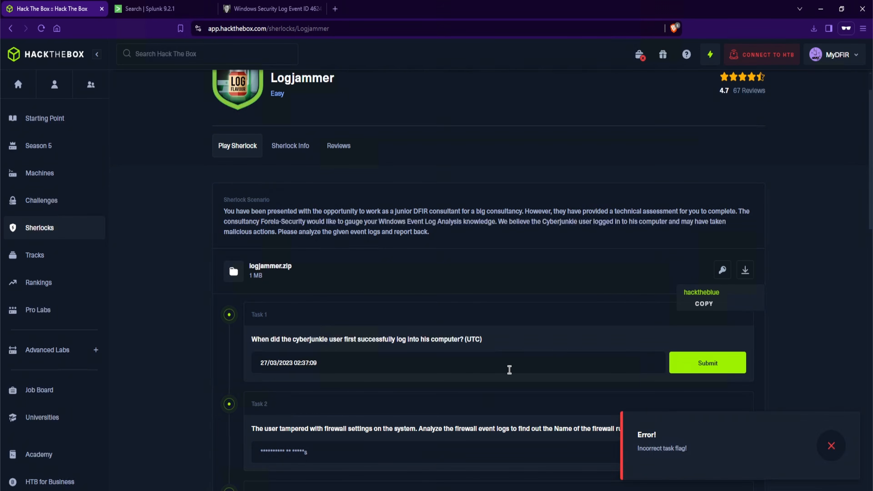
Change the hour of the Task 1 answer so it reads 27/03/2023 14:37:09 and submit it
{"action": "double_click", "coordinate": [300, 363]}
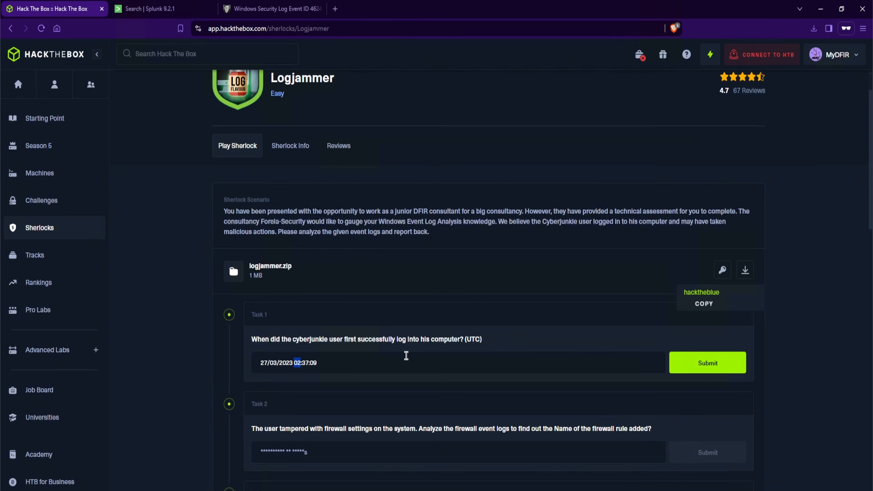
{"action": "type", "text": "14"}
{"action": "left_click", "coordinate": [710, 371]}
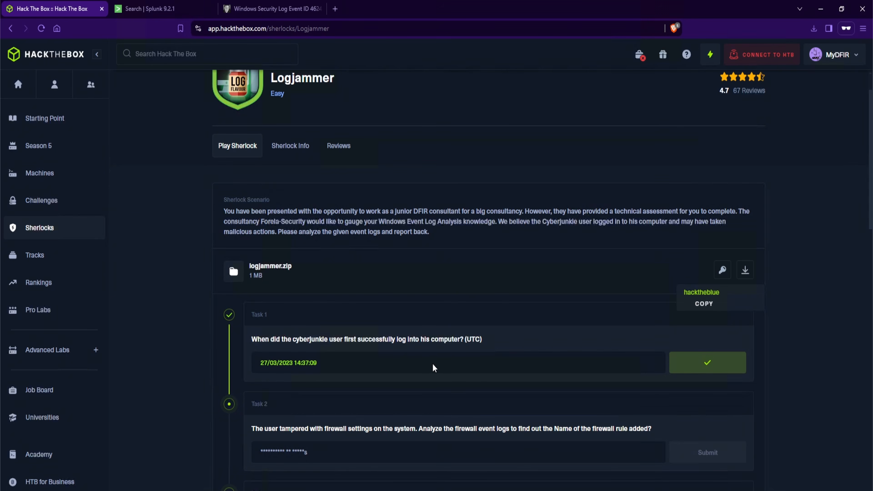
Read the Task 2 question and search the web for "Firewall added event code" in a new tab
{"action": "scroll", "coordinate": [428, 363], "scroll_direction": "down", "scroll_amount": 4}
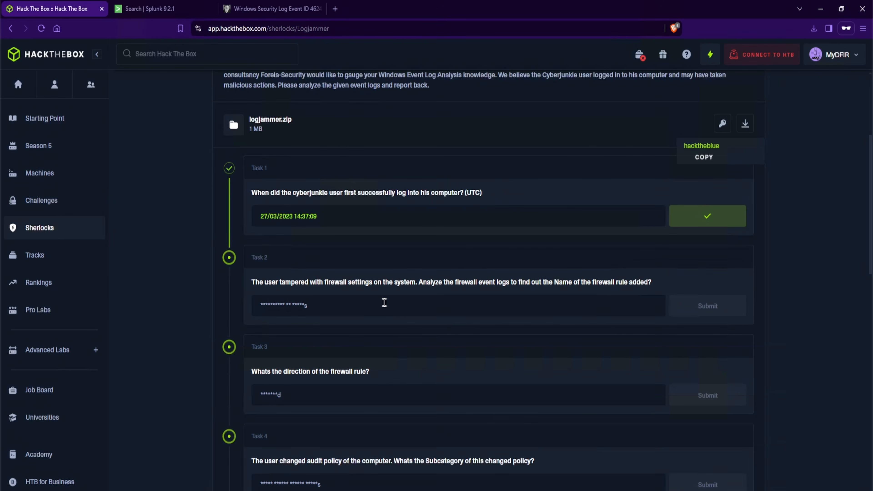
{"action": "left_click", "coordinate": [336, 9]}
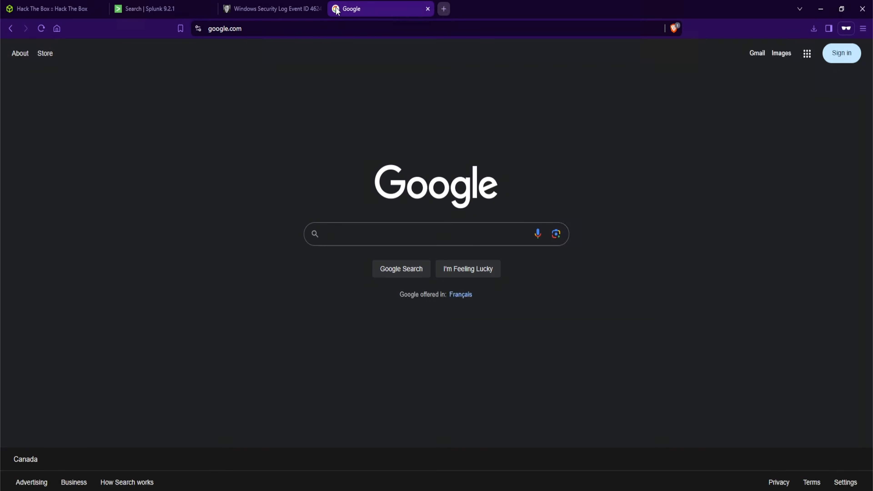
{"action": "type", "text": "Fi"}
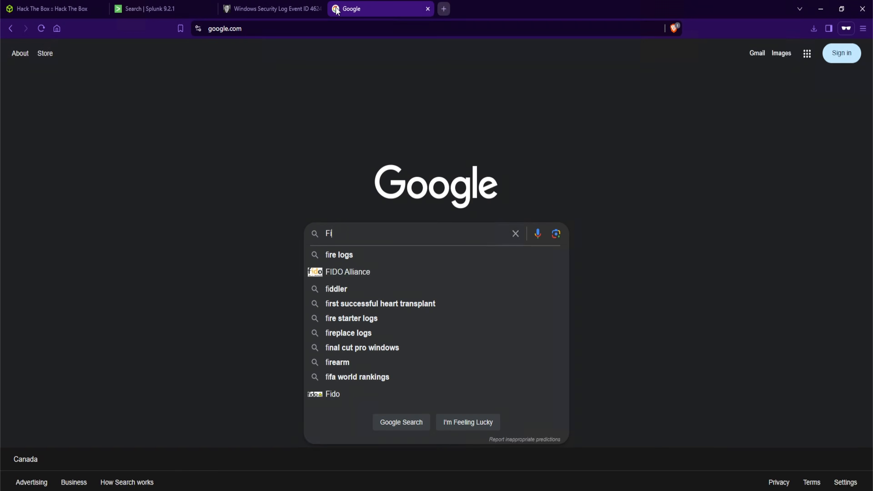
{"action": "type", "text": "rewall added event code"}
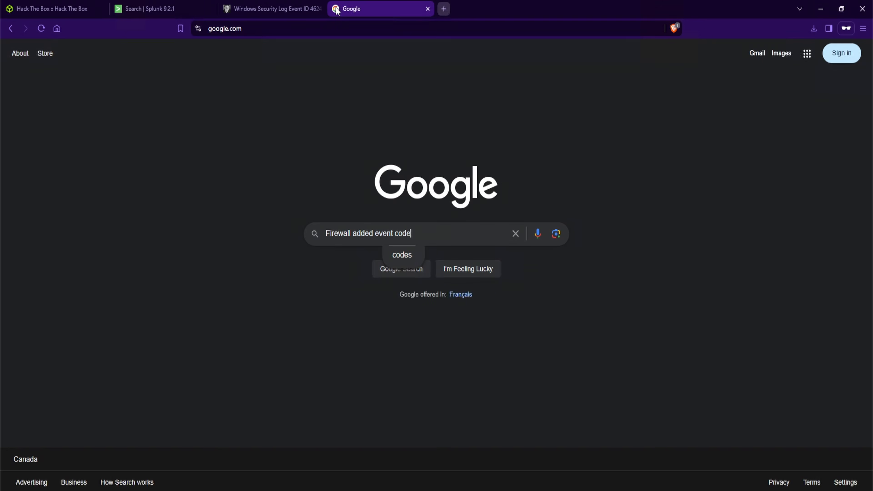
{"action": "key", "text": "Return"}
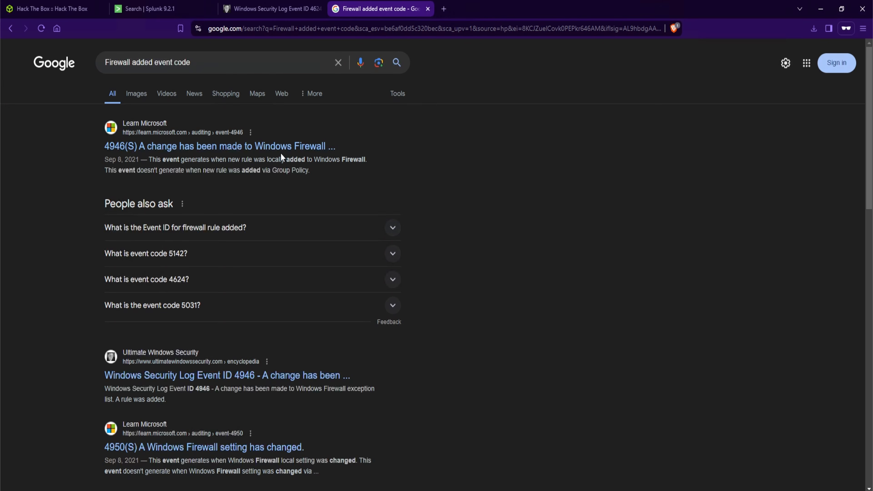
Try replacing the Splunk search filters with EventCode=4946 on the htb-logjammer index and run it
{"action": "left_click", "coordinate": [148, 9]}
{"action": "left_click", "coordinate": [235, 153]}
{"action": "scroll", "coordinate": [311, 156], "scroll_direction": "up", "scroll_amount": 8}
{"action": "left_click_drag", "start_coordinate": [411, 115], "coordinate": [86, 116]}
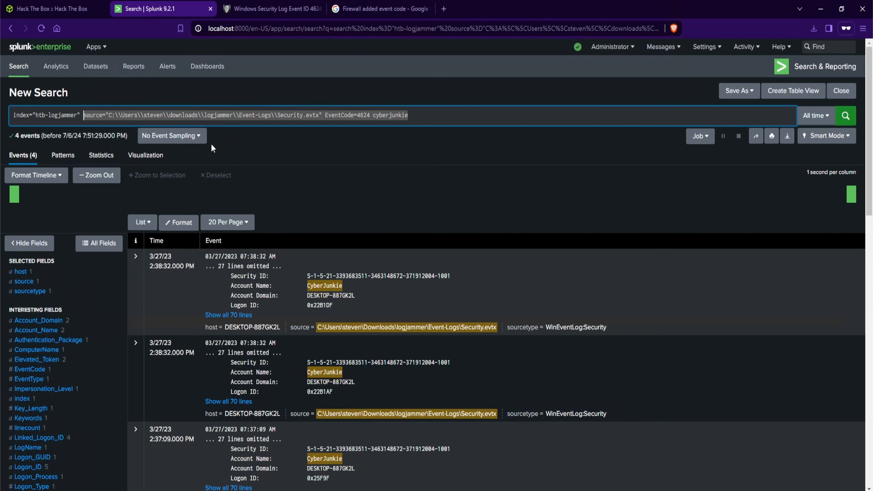
{"action": "key", "text": "BackSpace"}
{"action": "type", "text": "EventCode=4946"}
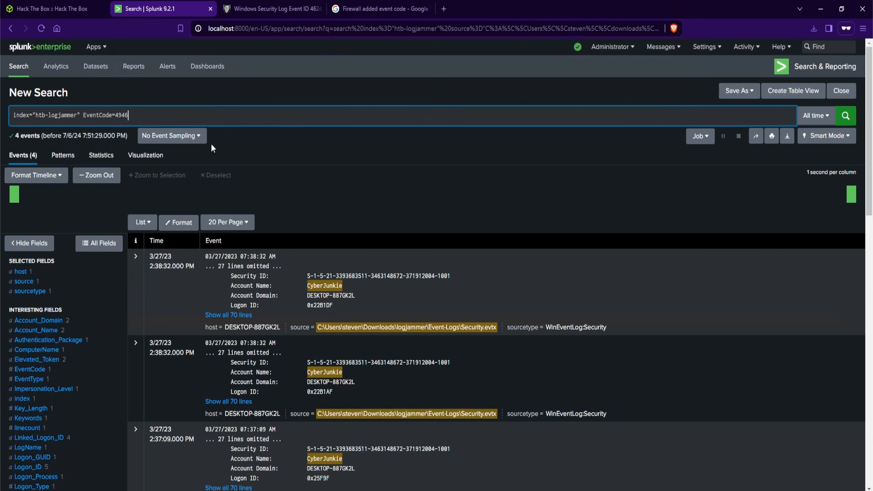
{"action": "key", "text": "Return"}
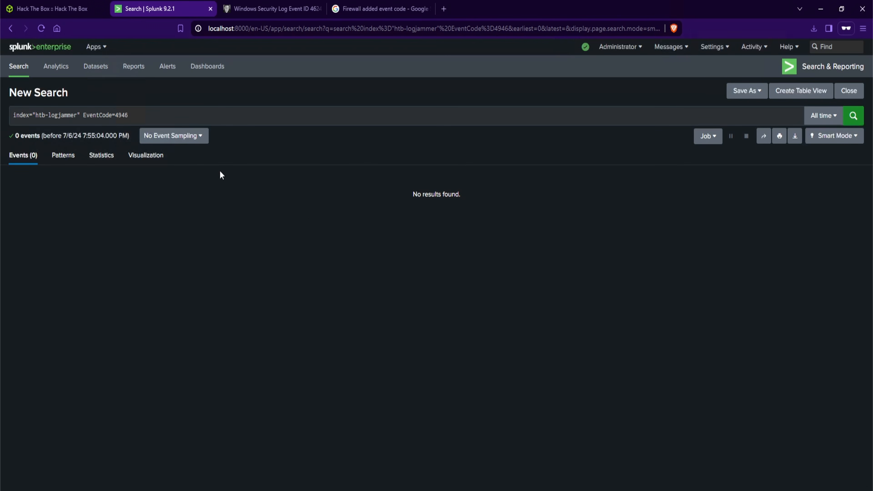
Replace the event code filter with the term firewall and run the htb-logjammer search
{"action": "left_click_drag", "start_coordinate": [143, 115], "coordinate": [83, 115]}
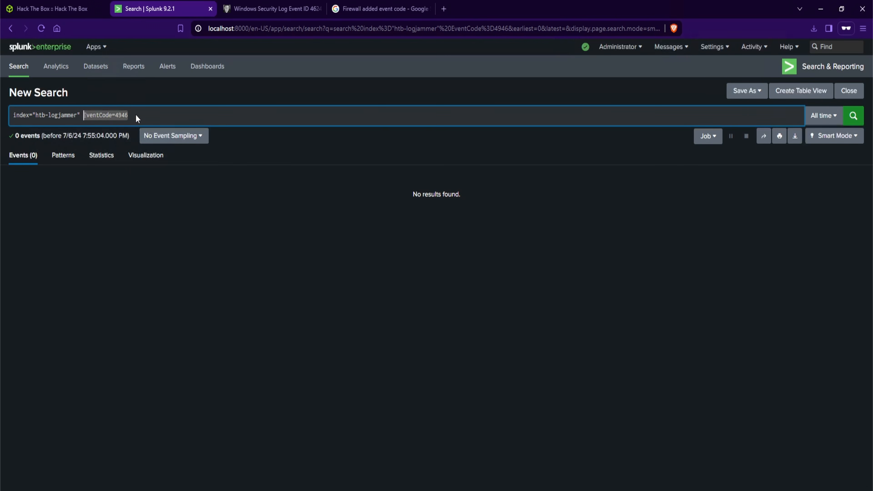
{"action": "type", "text": "ewall"}
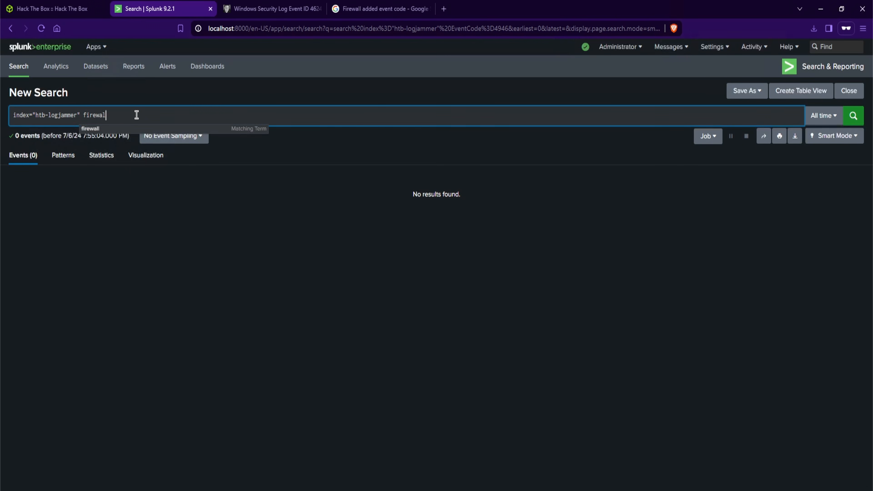
{"action": "key", "text": "Return"}
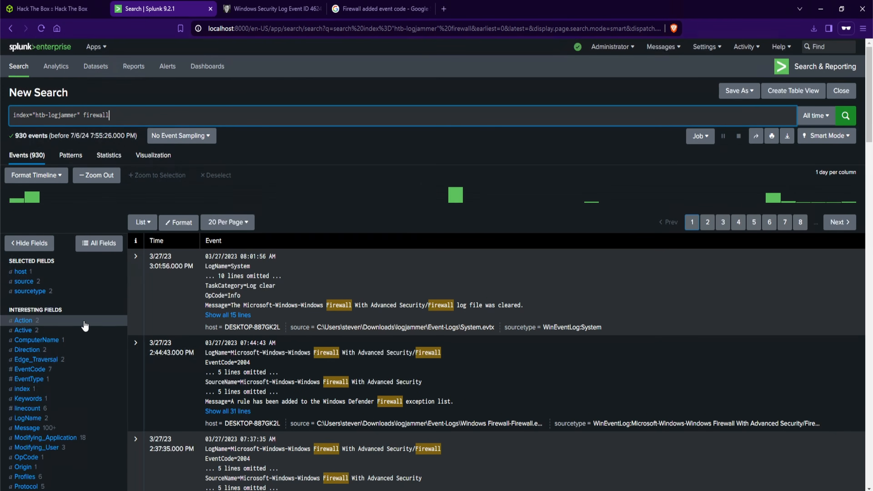
Review the EventCode field values, then restrict the search to the Windows Firewall-Firewall.evtx source
{"action": "left_click", "coordinate": [83, 369]}
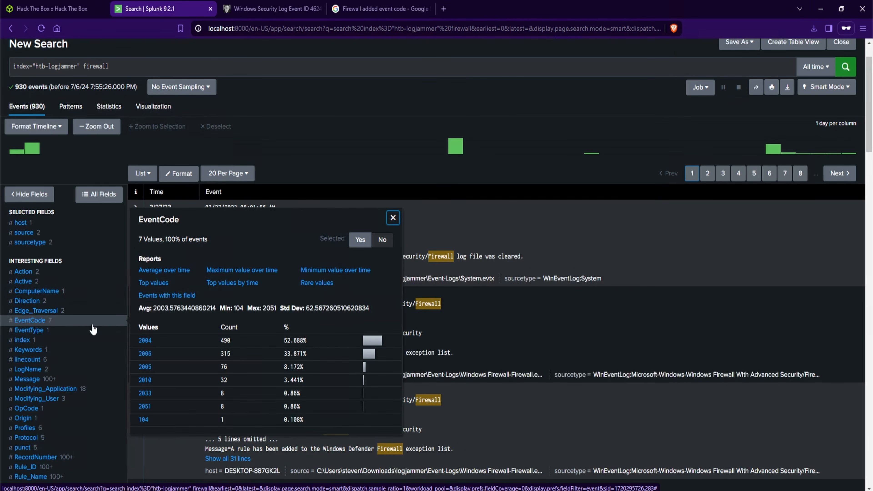
{"action": "left_click", "coordinate": [94, 321]}
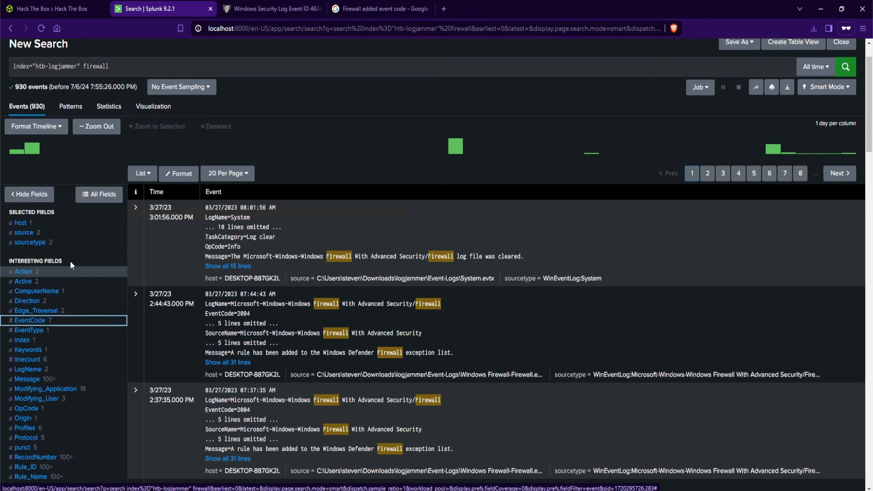
{"action": "left_click", "coordinate": [52, 236]}
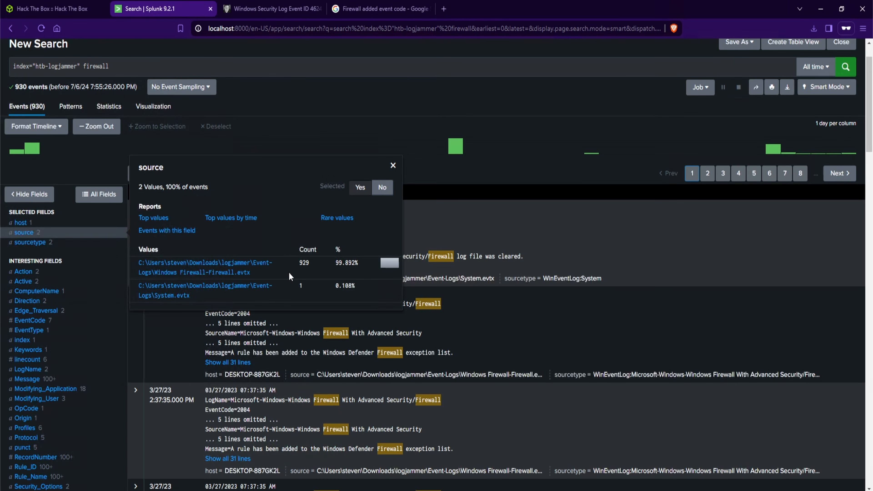
{"action": "left_click", "coordinate": [243, 274]}
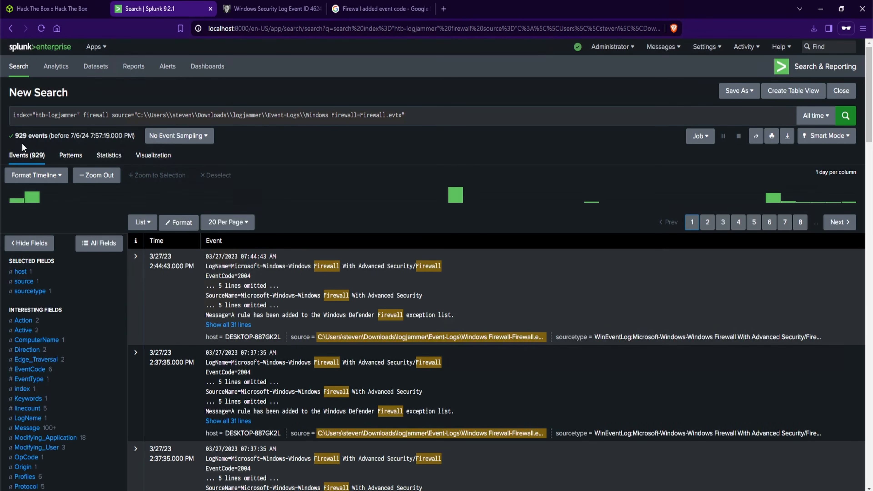
Check the EventCode values and add the term added to the firewall search query
{"action": "left_click_drag", "start_coordinate": [27, 137], "coordinate": [14, 138]}
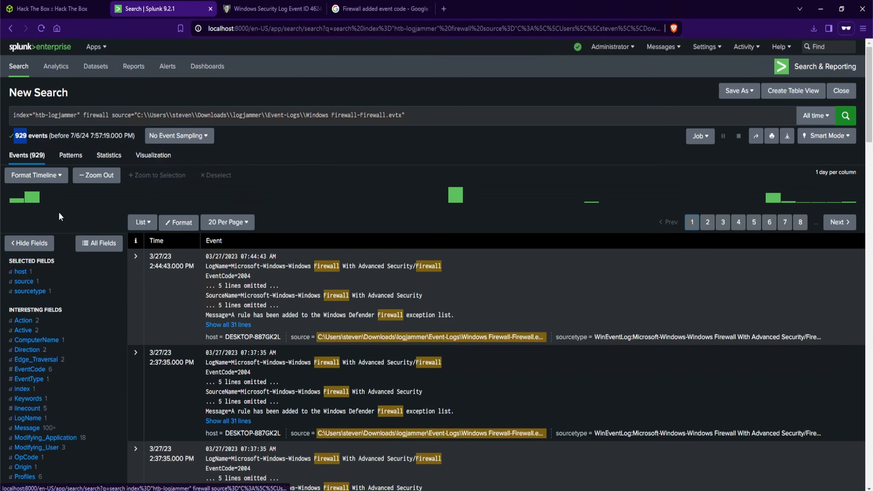
{"action": "left_click", "coordinate": [77, 376]}
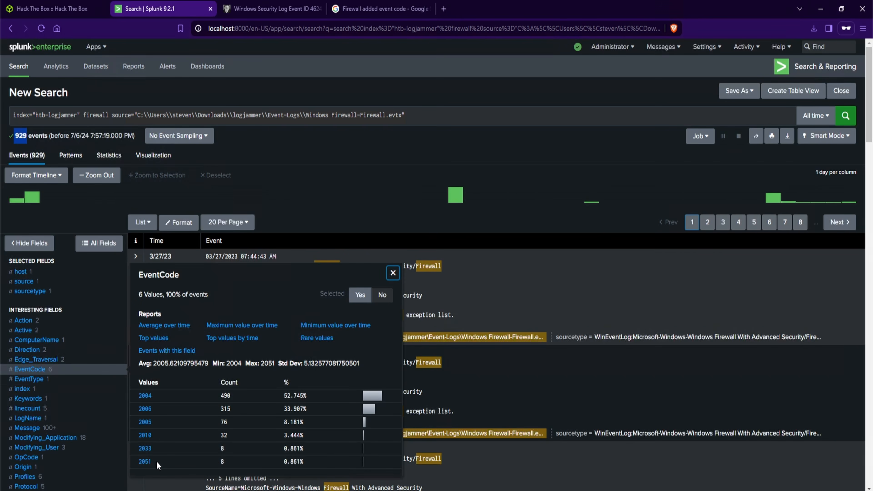
{"action": "left_click", "coordinate": [247, 116]}
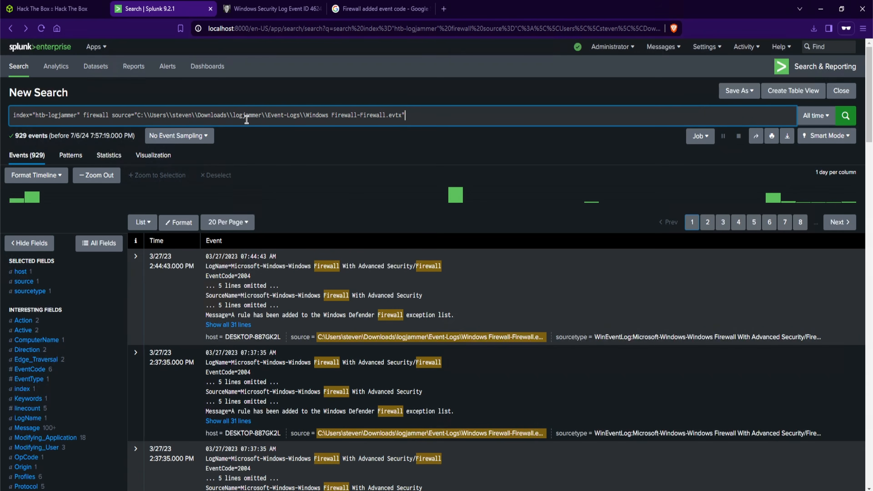
{"action": "type", "text": "added"}
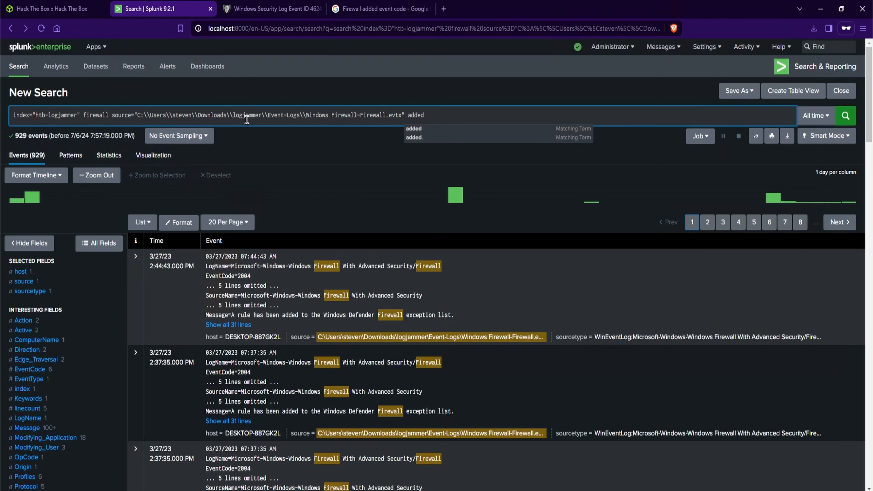
{"action": "key", "text": "Return"}
Check the EventCode values of the added-rule events and expand the first event's full details
{"action": "left_click_drag", "start_coordinate": [49, 139], "coordinate": [19, 140]}
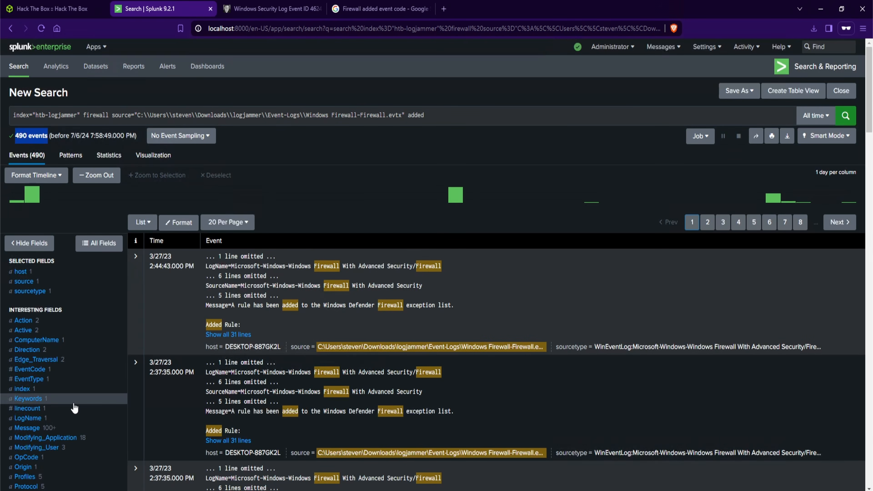
{"action": "left_click", "coordinate": [71, 376]}
{"action": "left_click_drag", "start_coordinate": [153, 431], "coordinate": [133, 432]}
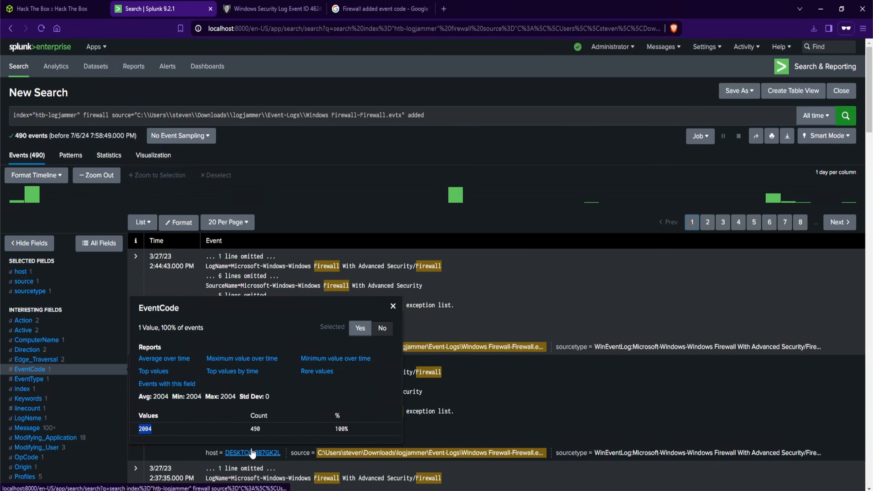
{"action": "left_click", "coordinate": [467, 305]}
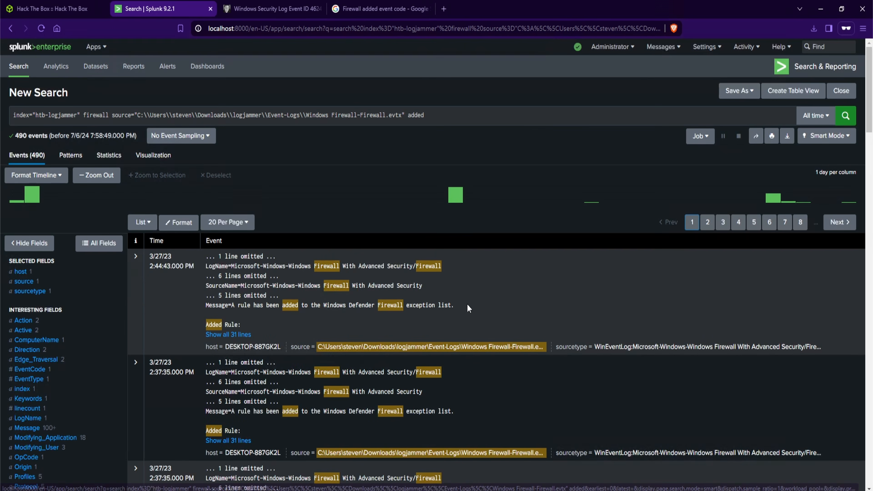
{"action": "left_click", "coordinate": [245, 335]}
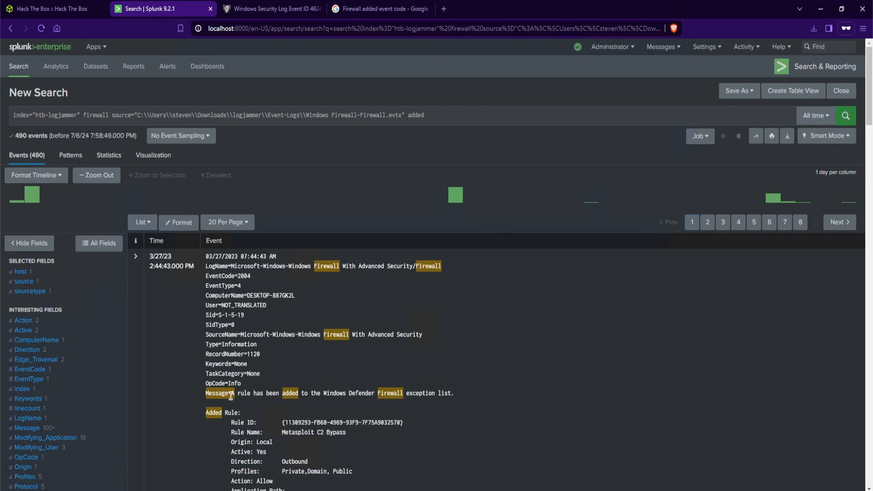
Examine the expanded event's added rule name, direction, user and modifying application fields
{"action": "double_click", "coordinate": [239, 277]}
{"action": "scroll", "coordinate": [417, 400], "scroll_direction": "down", "scroll_amount": 3}
{"action": "left_click_drag", "start_coordinate": [282, 334], "coordinate": [352, 342]}
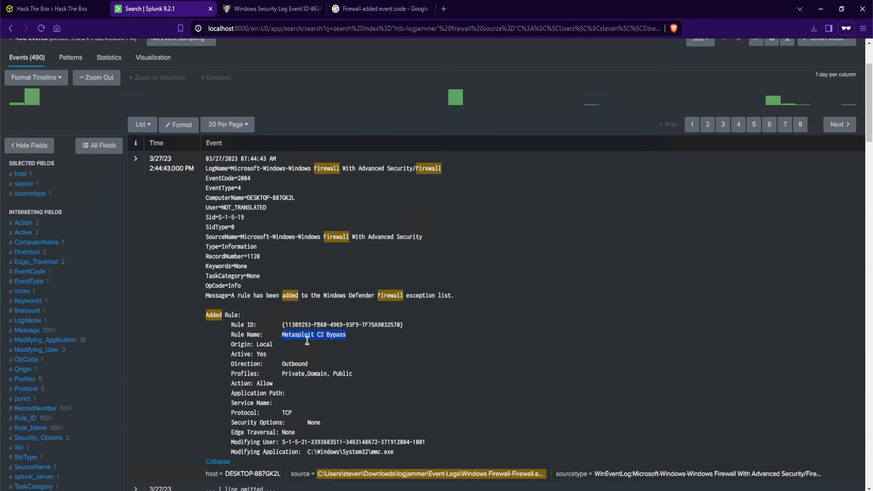
{"action": "left_click", "coordinate": [469, 314]}
{"action": "left_click_drag", "start_coordinate": [206, 208], "coordinate": [267, 209]}
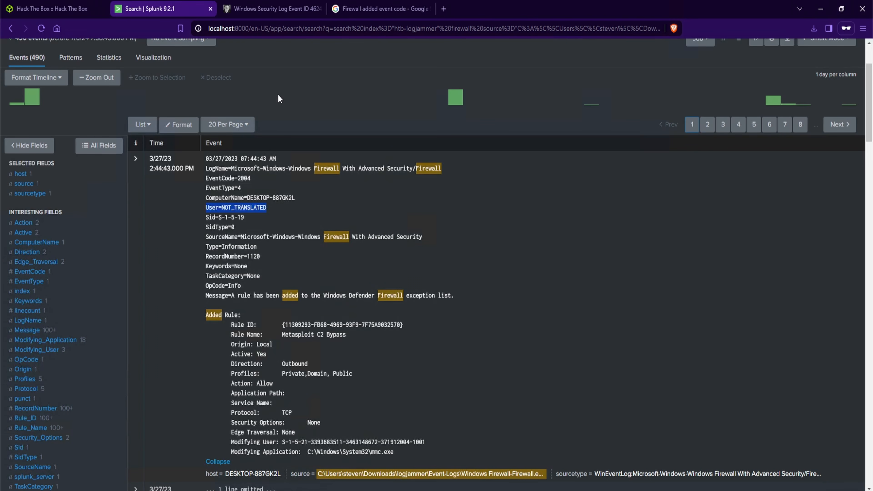
{"action": "left_click", "coordinate": [278, 95]}
{"action": "scroll", "coordinate": [278, 95], "scroll_direction": "up", "scroll_amount": 3}
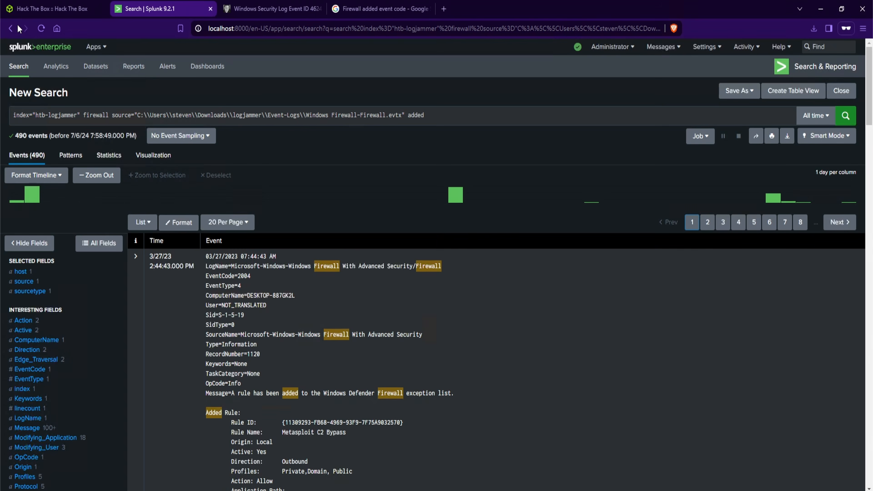
Open a new Splunk search tab and search htb-logjammer for EventCode=4624 cyberjunkie over all time
{"action": "middle_click", "coordinate": [18, 73]}
{"action": "left_click", "coordinate": [274, 10]}
{"action": "type", "text": "index=\"htb-logjammer\" "}
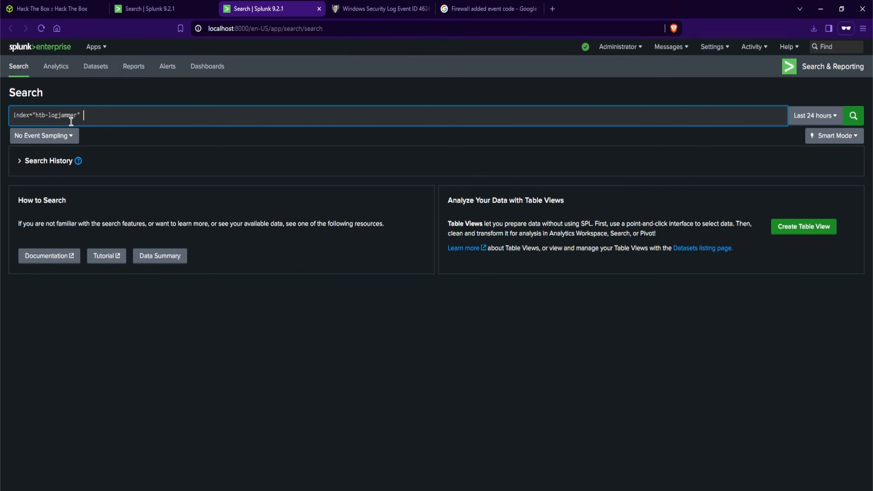
{"action": "type", "text": "EventCode=4624 cyberjunkie"}
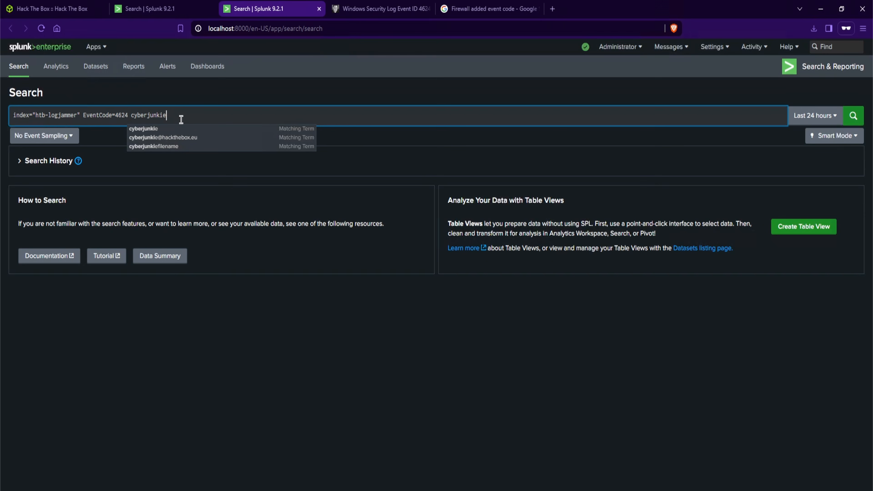
{"action": "key", "text": "Return"}
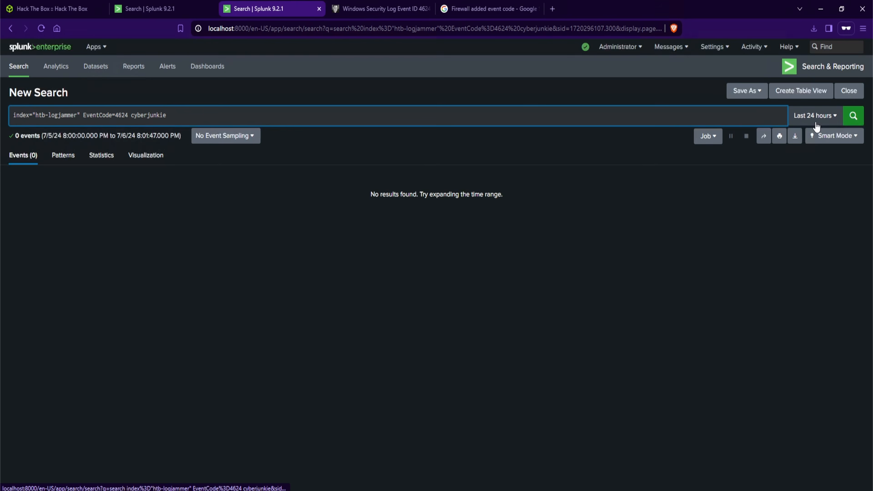
{"action": "left_click", "coordinate": [815, 116]}
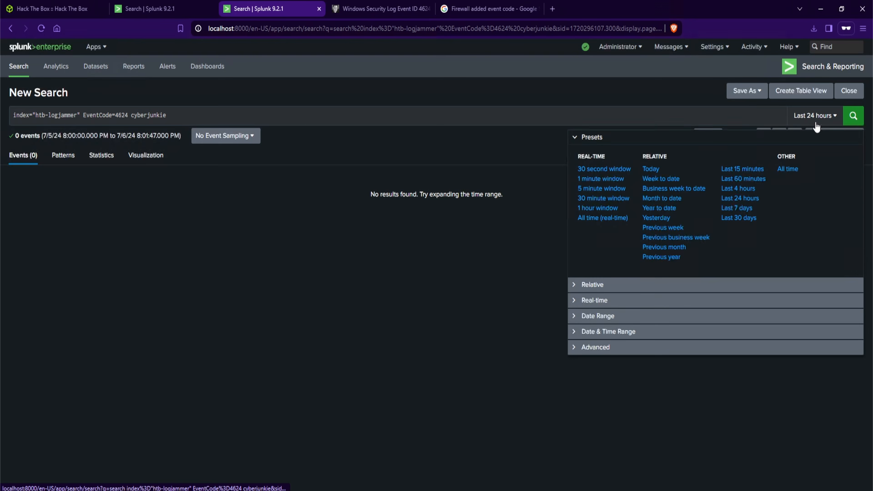
{"action": "left_click", "coordinate": [788, 169]}
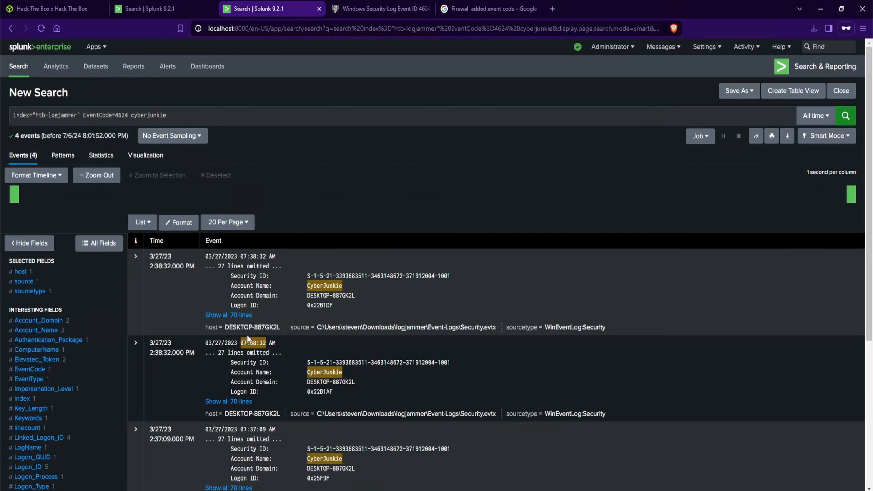
Expand the first CyberJunkie logon event and examine its New Logon account name and security ID
{"action": "left_click", "coordinate": [239, 316]}
{"action": "scroll", "coordinate": [332, 347], "scroll_direction": "down", "scroll_amount": 5}
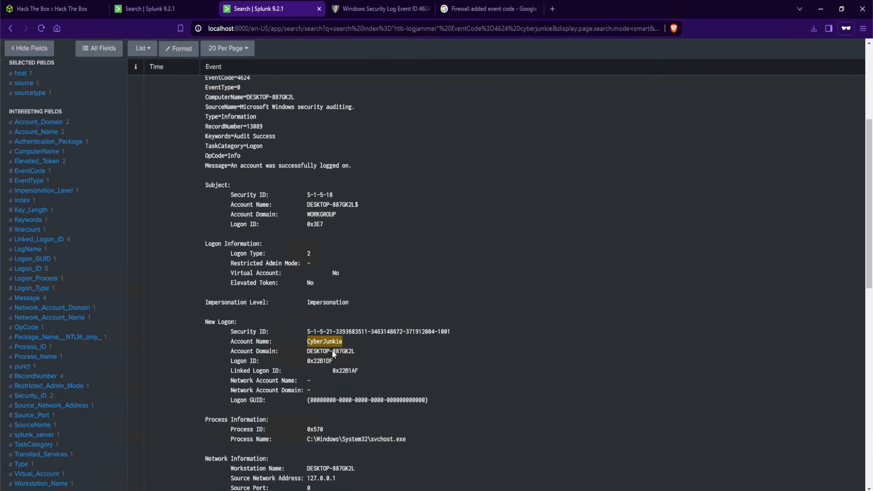
{"action": "left_click_drag", "start_coordinate": [344, 342], "coordinate": [307, 342]}
{"action": "left_click_drag", "start_coordinate": [231, 331], "coordinate": [270, 333]}
{"action": "left_click_drag", "start_coordinate": [307, 332], "coordinate": [335, 333]}
{"action": "left_click_drag", "start_coordinate": [454, 334], "coordinate": [439, 333]}
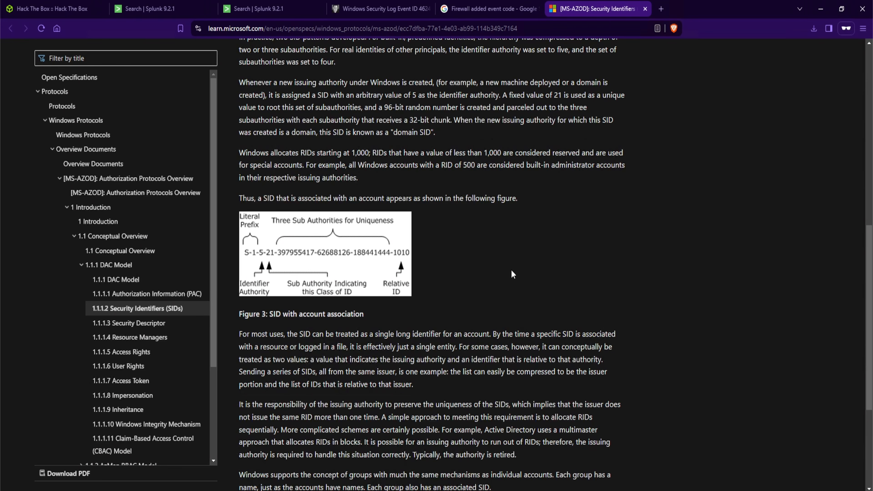
Copy the CyberJunkie account's New Logon security ID from the expanded logon event
{"action": "left_click", "coordinate": [272, 10]}
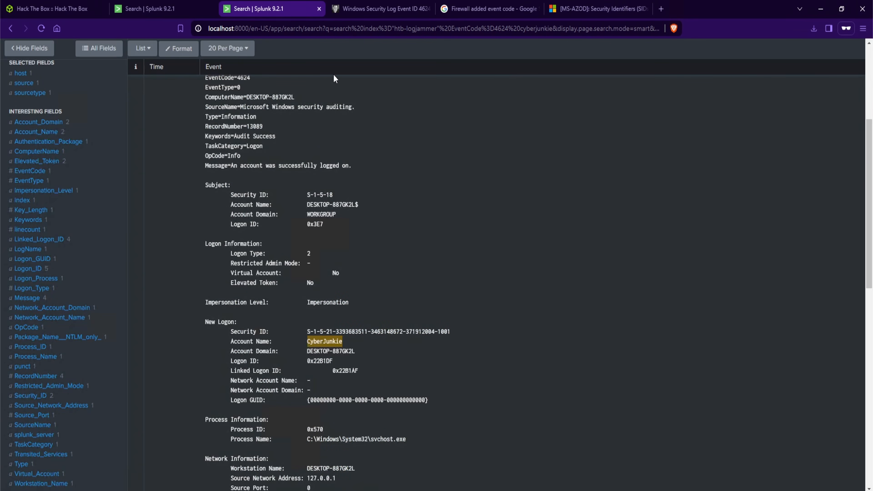
{"action": "left_click_drag", "start_coordinate": [451, 332], "coordinate": [310, 332]}
{"action": "key", "text": "ctrl+c"}
{"action": "right_click", "coordinate": [316, 332]}
{"action": "left_click", "coordinate": [325, 341]}
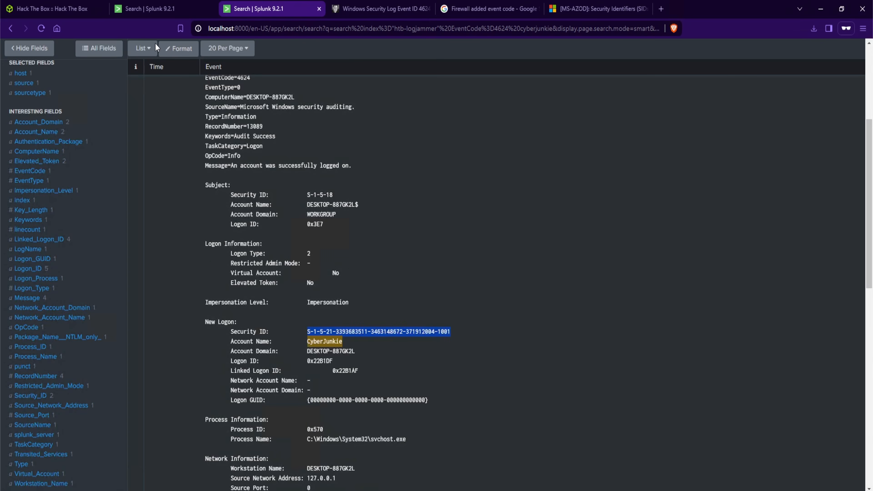
Narrow the firewall added-rule search with Modifying_User= set to the copied CyberJunkie security ID and run it
{"action": "left_click", "coordinate": [154, 13]}
{"action": "scroll", "coordinate": [303, 137], "scroll_direction": "down", "scroll_amount": 4}
{"action": "left_click_drag", "start_coordinate": [230, 393], "coordinate": [277, 392]}
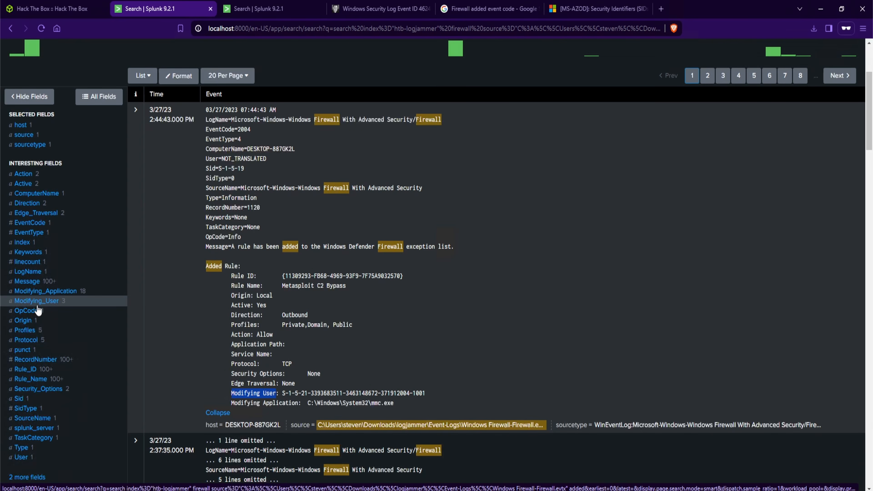
{"action": "scroll", "coordinate": [38, 309], "scroll_direction": "up", "scroll_amount": 5}
{"action": "left_click", "coordinate": [467, 120]}
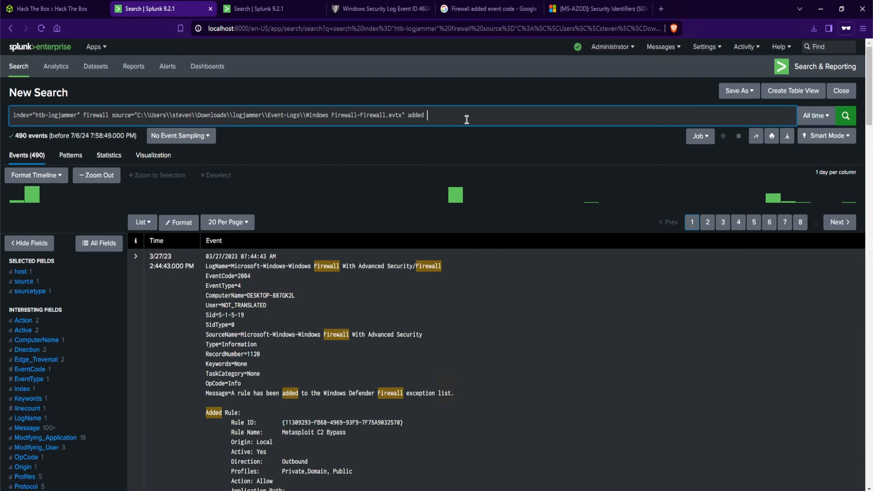
{"action": "type", "text": "Modifying_User="}
{"action": "key", "text": "ctrl+v"}
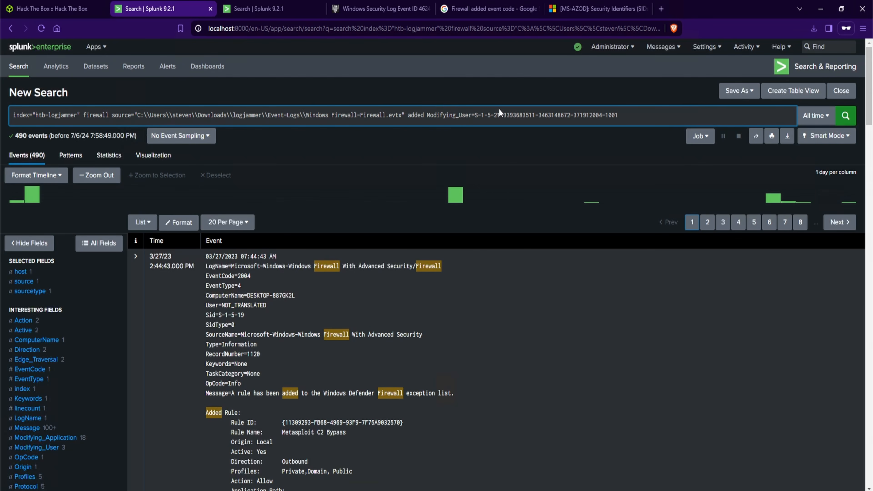
{"action": "left_click", "coordinate": [844, 116]}
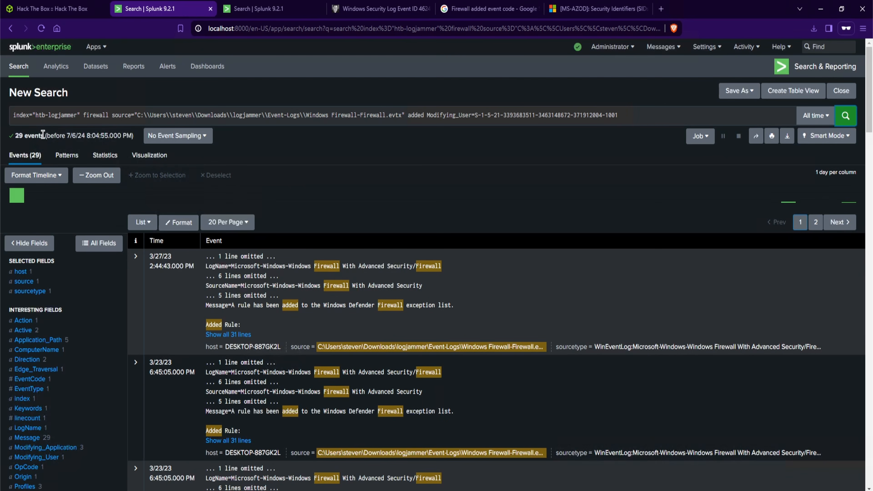
Expand all lines of the first matching firewall event and select its added rule name
{"action": "left_click_drag", "start_coordinate": [44, 135], "coordinate": [15, 135]}
{"action": "left_click_drag", "start_coordinate": [619, 115], "coordinate": [474, 115]}
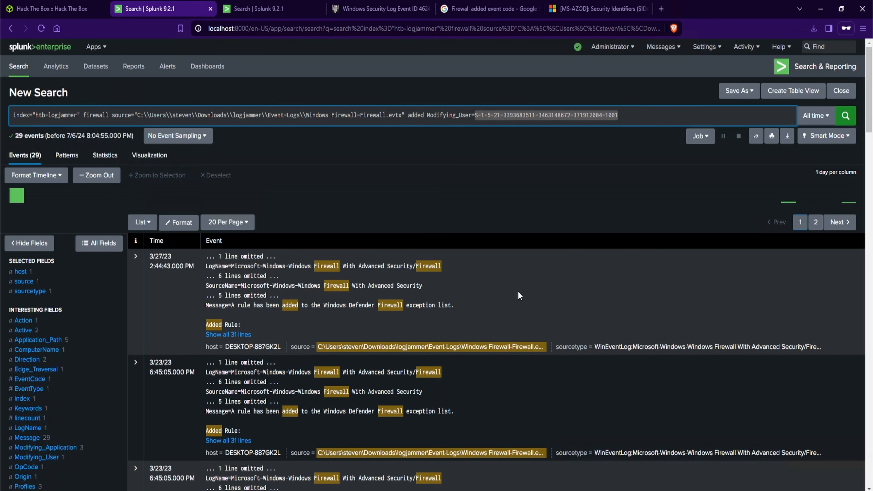
{"action": "scroll", "coordinate": [173, 239], "scroll_direction": "down", "scroll_amount": 1}
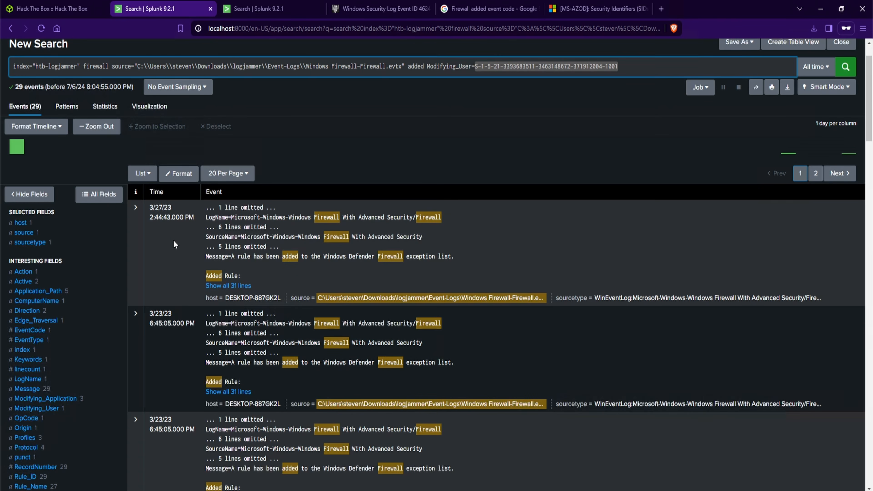
{"action": "left_click", "coordinate": [246, 285]}
{"action": "scroll", "coordinate": [370, 342], "scroll_direction": "down", "scroll_amount": 1}
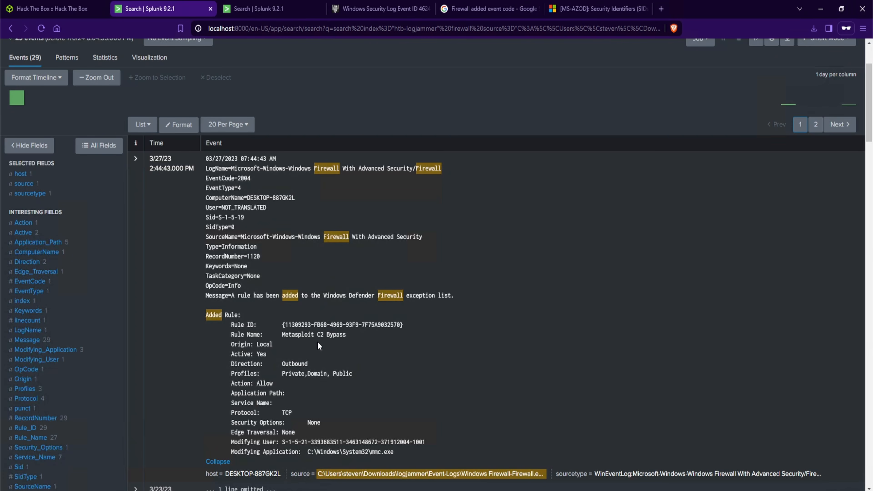
{"action": "left_click_drag", "start_coordinate": [346, 335], "coordinate": [282, 335]}
{"action": "key", "text": "ctrl+c"}
Submit Metasploit C2 Bypass as the Task 2 answer on the Hack The Box page
{"action": "left_click", "coordinate": [61, 13]}
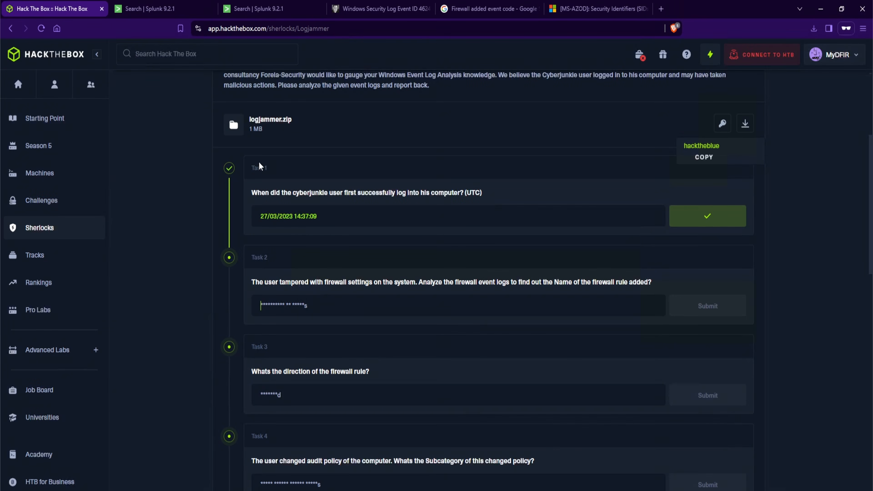
{"action": "left_click", "coordinate": [364, 312]}
{"action": "key", "text": "ctrl+v"}
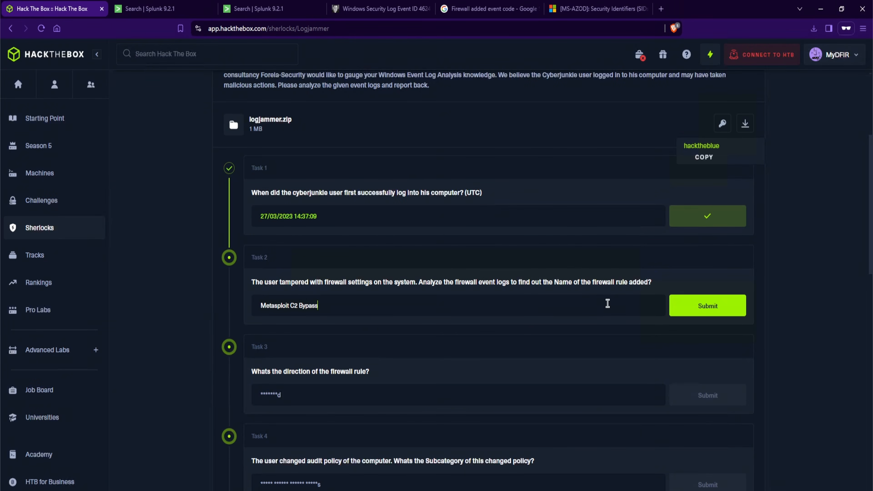
{"action": "left_click", "coordinate": [708, 305]}
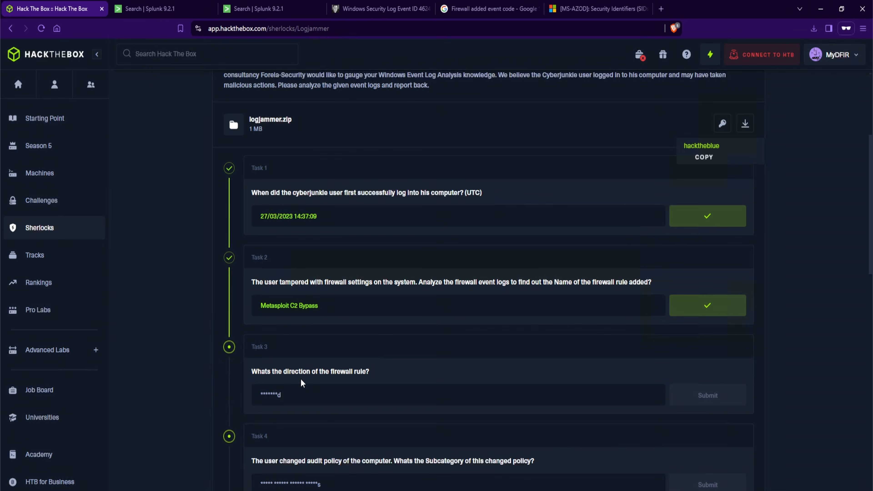
Copy the rule's direction from the Splunk event and submit Outbound as the Task 3 answer
{"action": "key", "text": "ctrl+Tab"}
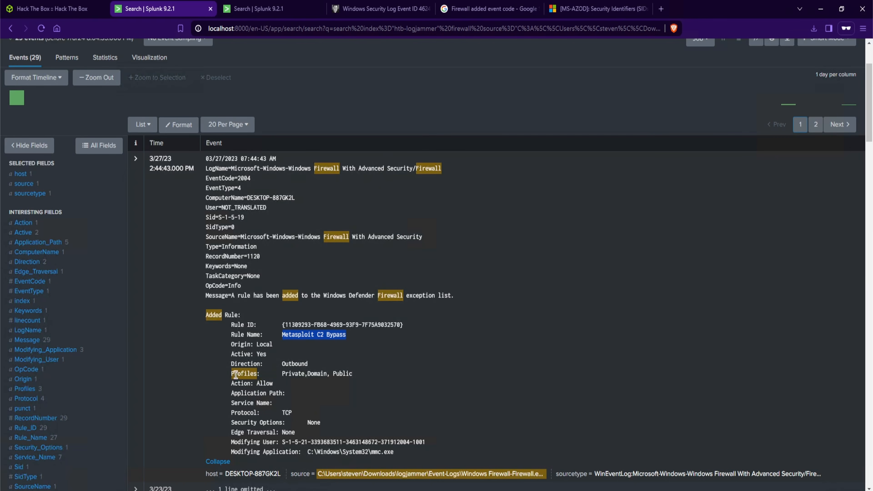
{"action": "left_click_drag", "start_coordinate": [230, 365], "coordinate": [327, 365]}
{"action": "key", "text": "ctrl+c"}
{"action": "key", "text": "ctrl+shift+Tab"}
{"action": "key", "text": "ctrl+v"}
{"action": "left_click", "coordinate": [689, 395]}
Read the Task 4 question and search Google for Event ID changed audit policy
{"action": "scroll", "coordinate": [400, 373], "scroll_direction": "down", "scroll_amount": 3}
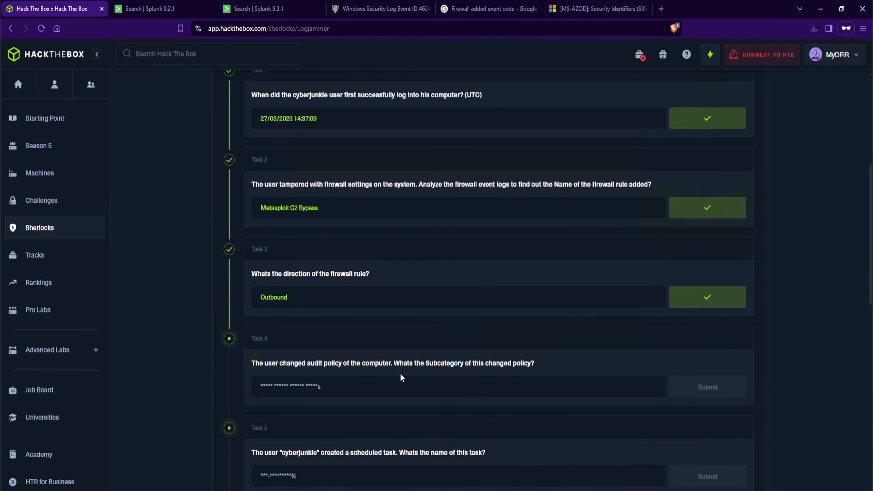
{"action": "scroll", "coordinate": [380, 372], "scroll_direction": "down", "scroll_amount": 1}
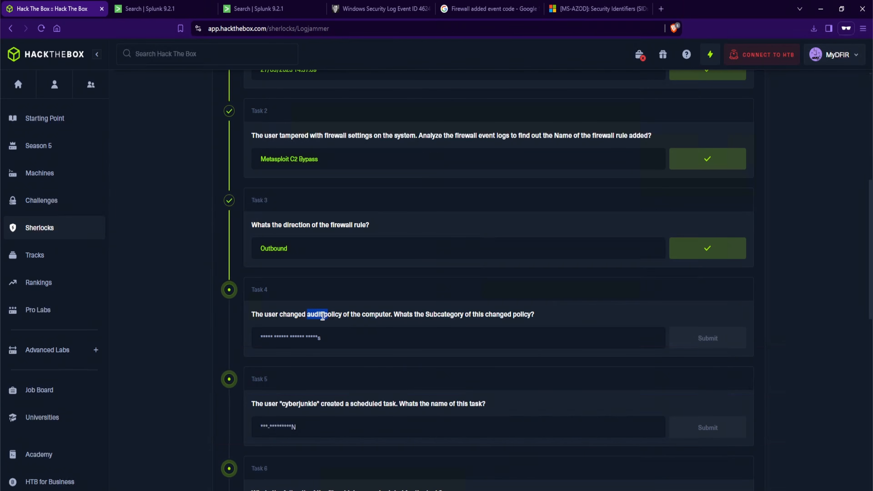
{"action": "left_click_drag", "start_coordinate": [279, 315], "coordinate": [343, 314]}
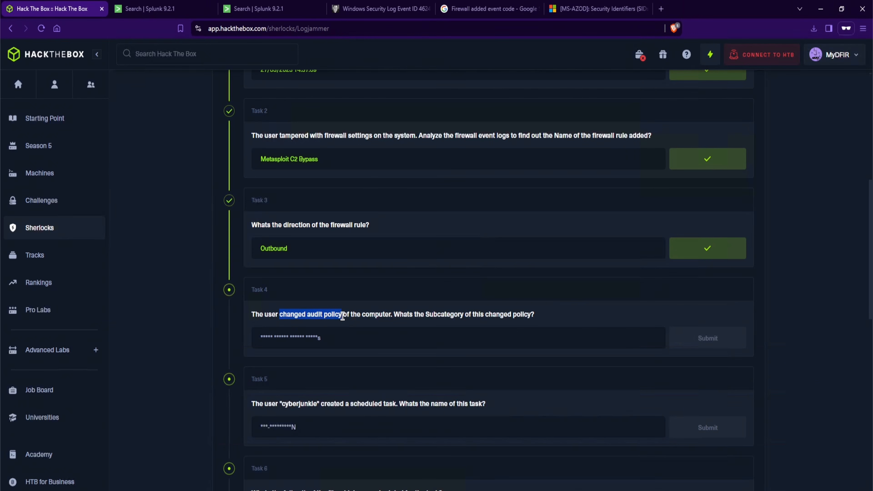
{"action": "left_click", "coordinate": [477, 8]}
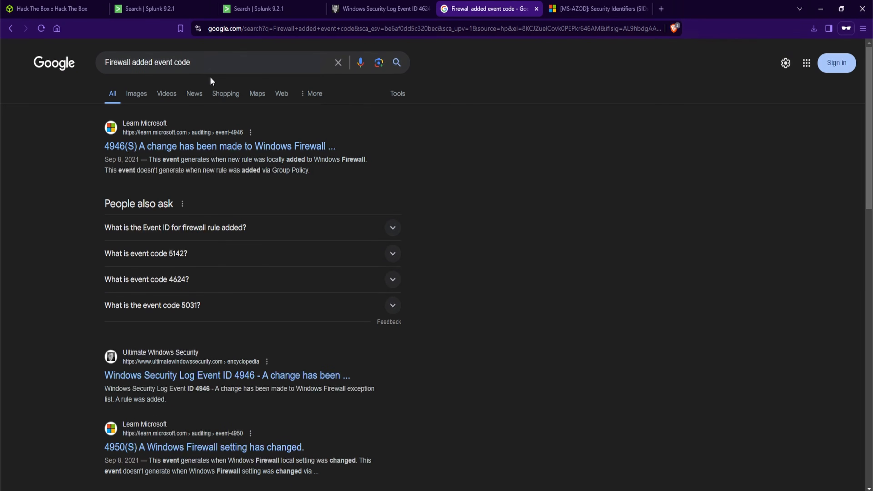
{"action": "triple_click", "coordinate": [180, 62]}
{"action": "type", "text": "Event ID changed audit policy"}
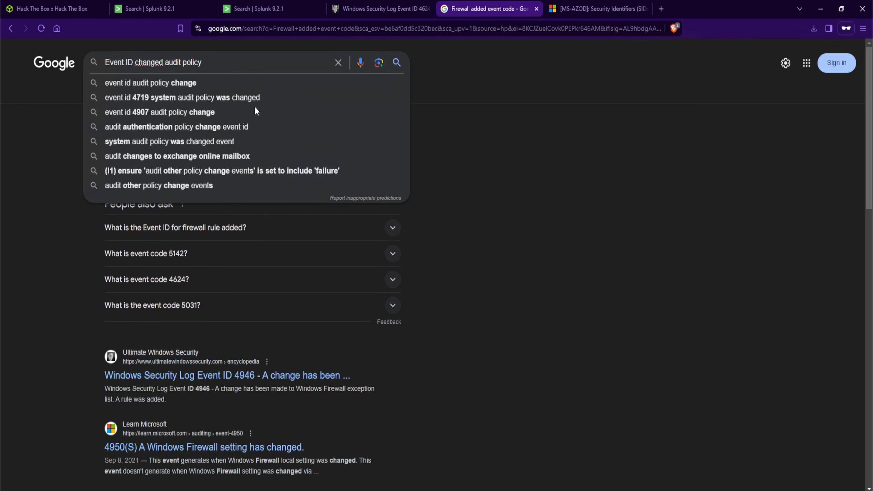
{"action": "key", "text": "Return"}
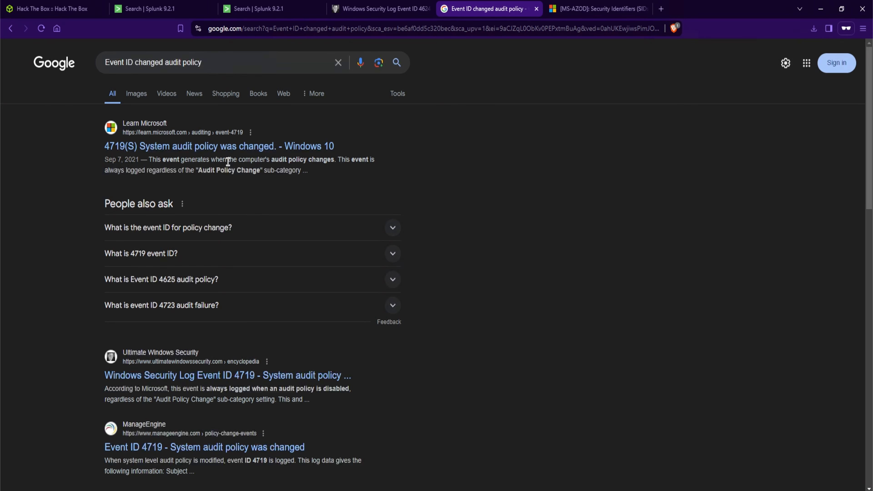
Search the htb-logjammer index for EventCode=4719 in Splunk
{"action": "key", "text": "ctrl+2"}
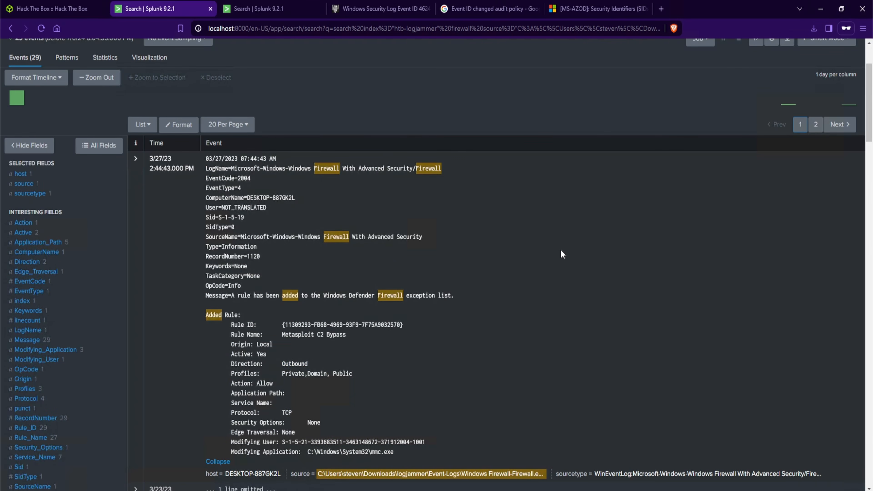
{"action": "scroll", "coordinate": [560, 250], "scroll_direction": "up", "scroll_amount": 3}
{"action": "left_click_drag", "start_coordinate": [628, 115], "coordinate": [85, 118]}
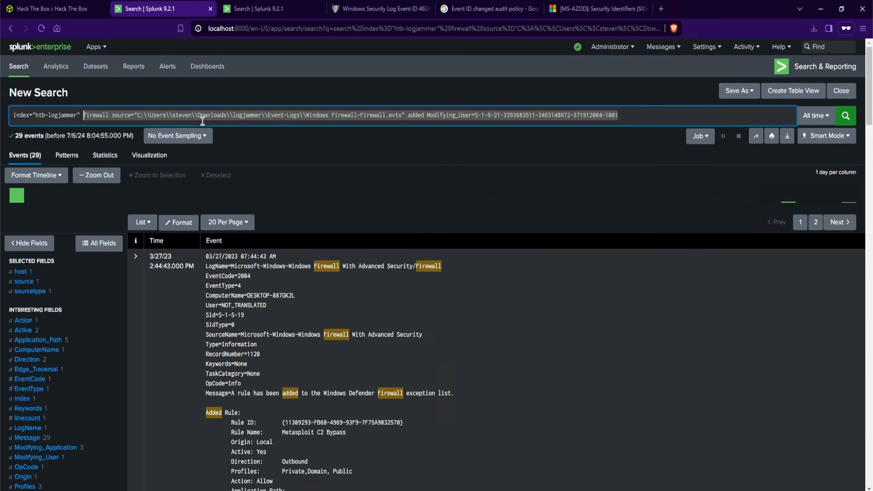
{"action": "type", "text": "EventCode="}
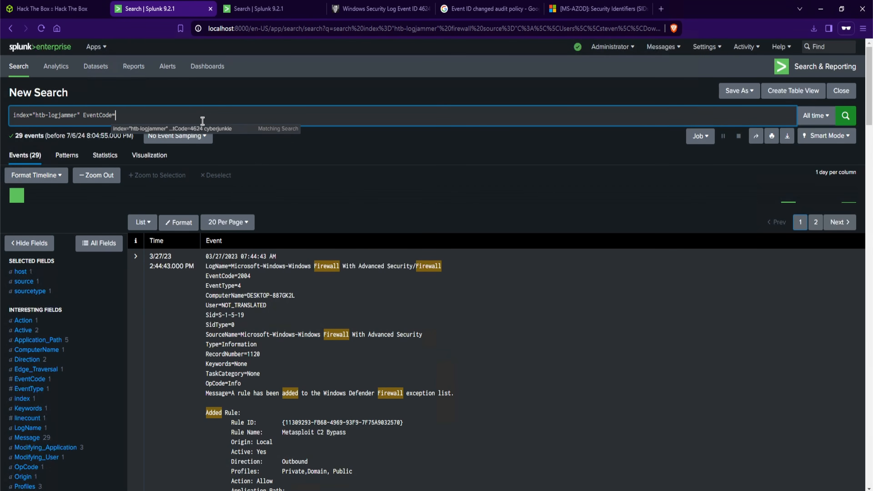
{"action": "type", "text": "4719"}
{"action": "key", "text": "Return"}
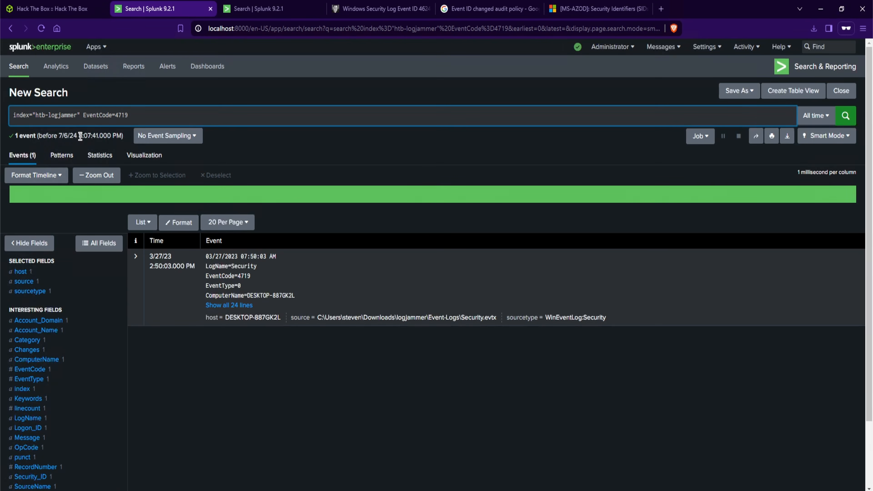
Expand the audit policy change event and search Google for its subcategory Other Object Access Events
{"action": "left_click_drag", "start_coordinate": [69, 136], "coordinate": [30, 138]}
{"action": "left_click", "coordinate": [201, 397]}
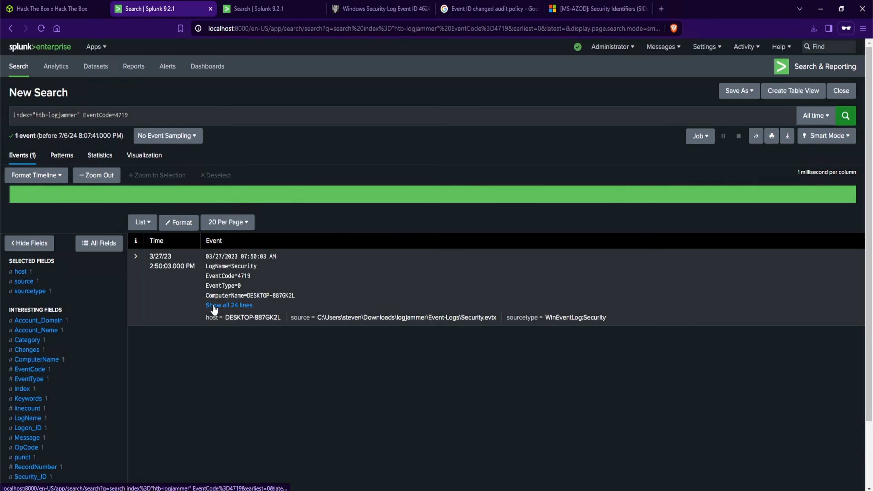
{"action": "left_click", "coordinate": [229, 305]}
{"action": "scroll", "coordinate": [450, 359], "scroll_direction": "down", "scroll_amount": 2}
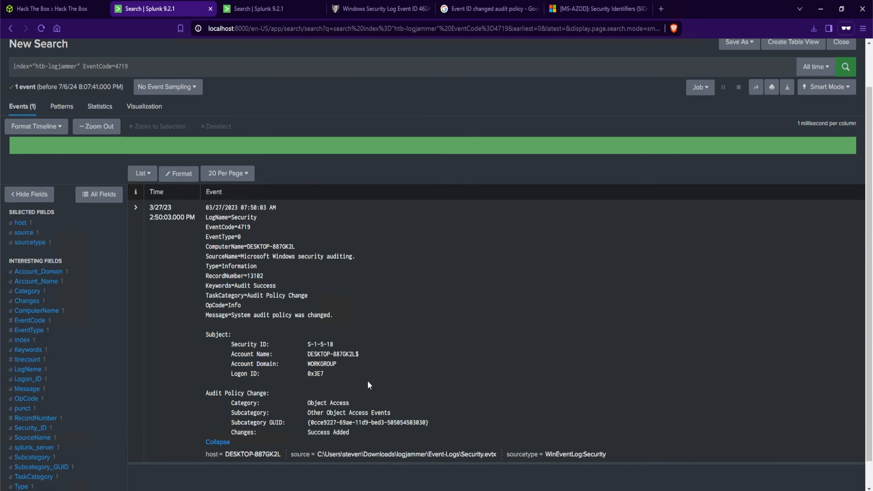
{"action": "left_click_drag", "start_coordinate": [305, 402], "coordinate": [348, 403]}
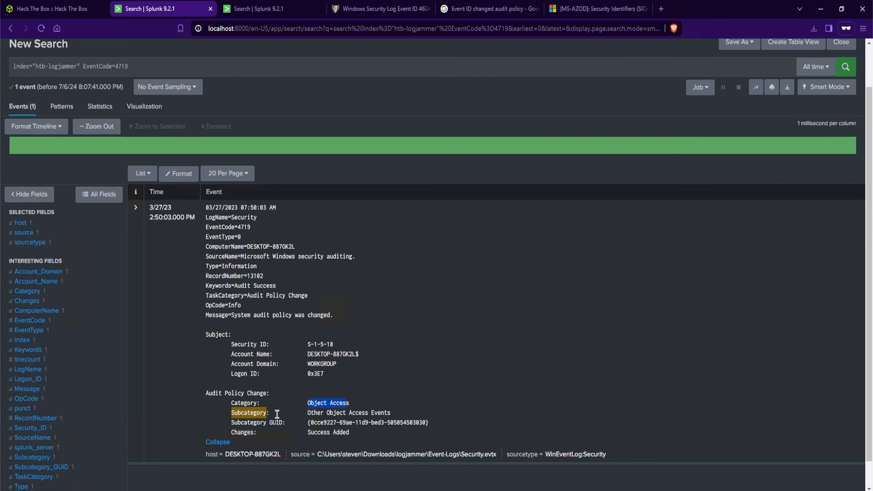
{"action": "left_click_drag", "start_coordinate": [306, 413], "coordinate": [396, 415]}
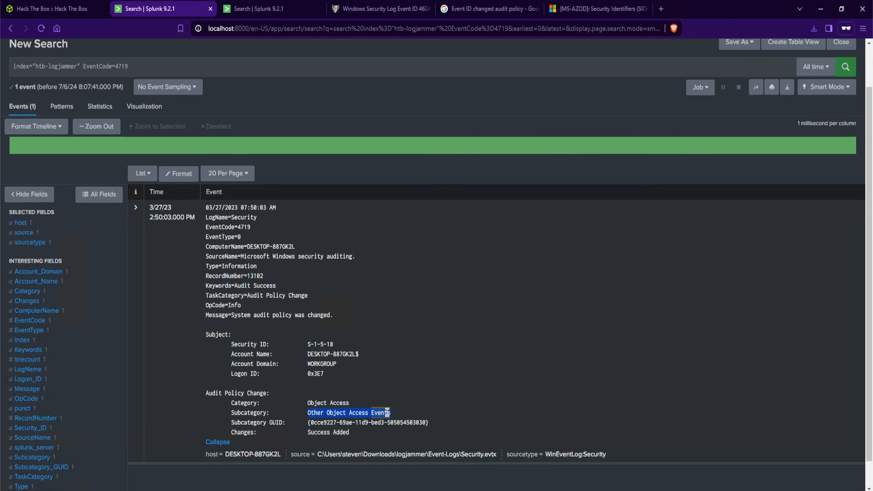
{"action": "right_click", "coordinate": [386, 413]}
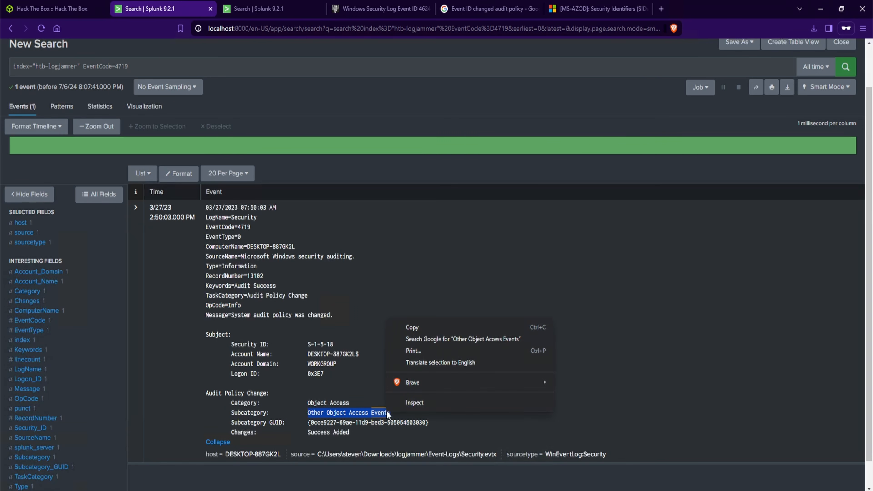
{"action": "left_click", "coordinate": [431, 339]}
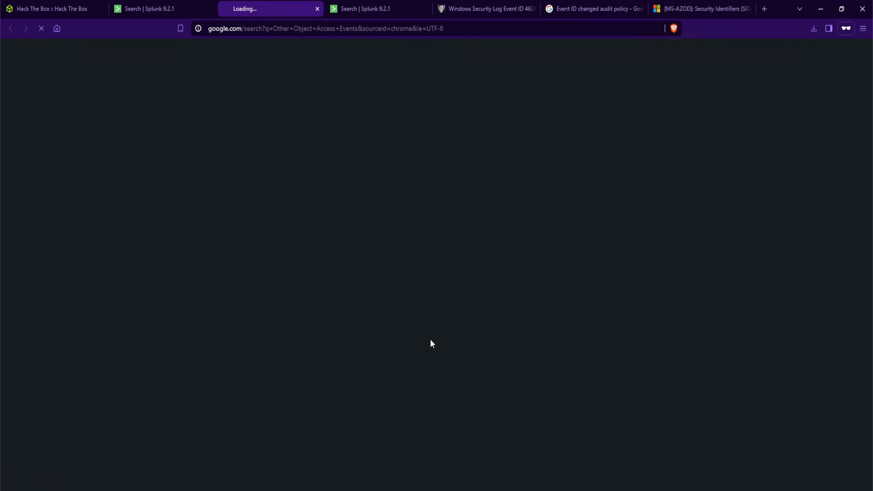
Open the Microsoft Learn Audit Other Object Access Events page and read its description and events list
{"action": "left_click", "coordinate": [162, 149]}
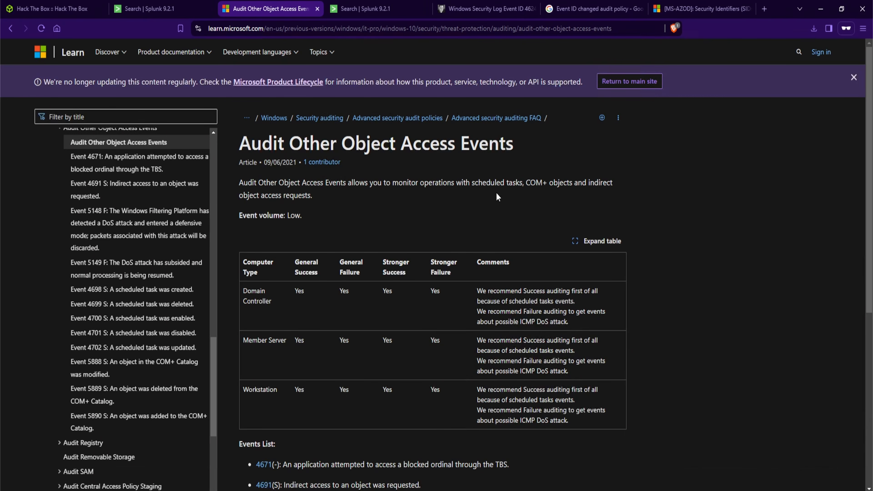
{"action": "left_click_drag", "start_coordinate": [471, 182], "coordinate": [563, 184]}
{"action": "left_click", "coordinate": [244, 206]}
{"action": "scroll", "coordinate": [337, 216], "scroll_direction": "down", "scroll_amount": 5}
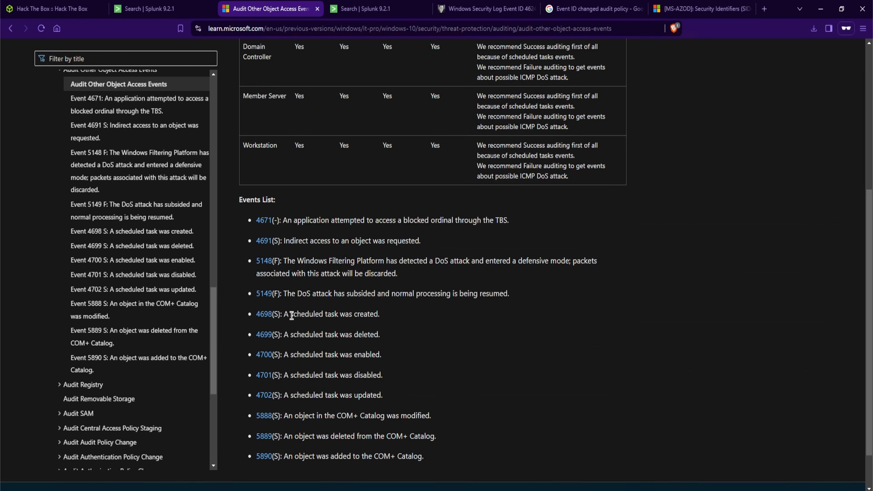
{"action": "left_click_drag", "start_coordinate": [284, 314], "coordinate": [390, 320]}
{"action": "left_click", "coordinate": [390, 321]}
{"action": "scroll", "coordinate": [447, 310], "scroll_direction": "up", "scroll_amount": 5}
{"action": "left_click_drag", "start_coordinate": [250, 92], "coordinate": [518, 98]}
{"action": "scroll", "coordinate": [458, 245], "scroll_direction": "down", "scroll_amount": 1}
{"action": "scroll", "coordinate": [448, 258], "scroll_direction": "down", "scroll_amount": 3}
{"action": "left_click_drag", "start_coordinate": [380, 313], "coordinate": [290, 314]}
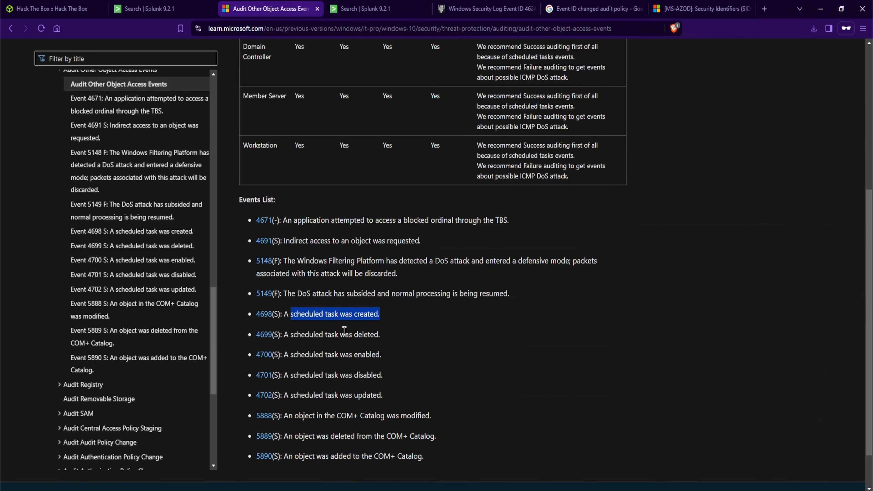
Copy the event's subcategory and try submitting Other Object Access Events as the Task 4 answer
{"action": "key", "text": "ctrl+shift+Tab"}
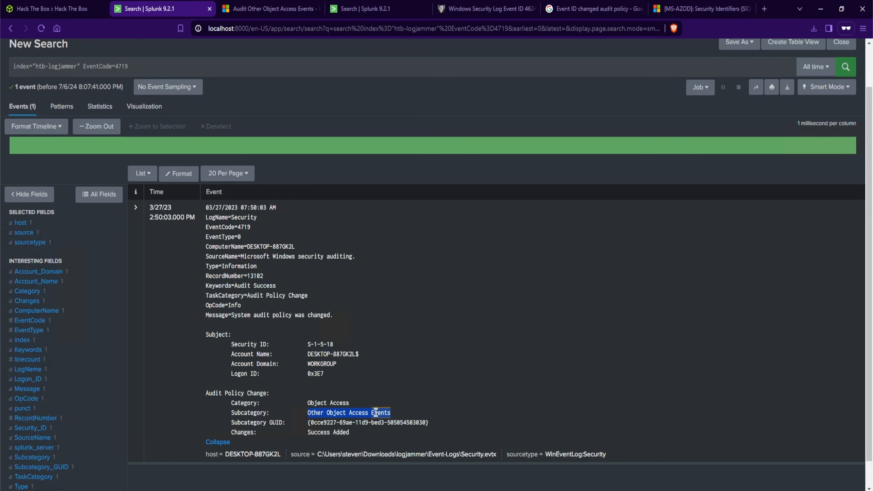
{"action": "right_click", "coordinate": [374, 413]}
{"action": "left_click", "coordinate": [418, 327]}
{"action": "left_click", "coordinate": [55, 13]}
{"action": "left_click", "coordinate": [317, 343]}
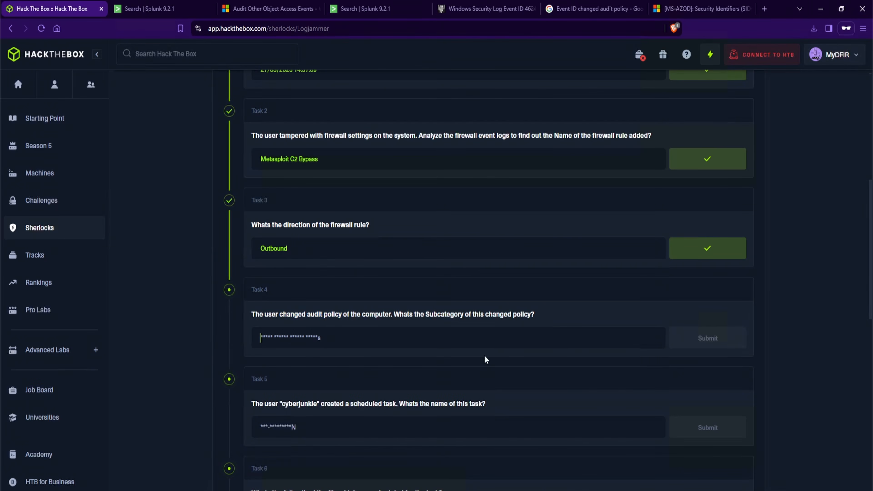
{"action": "key", "text": "ctrl+v"}
{"action": "left_click", "coordinate": [689, 351]}
Remove the stray trailing character from the Task 4 answer and submit Other Object Access Events
{"action": "left_click", "coordinate": [361, 340]}
{"action": "key", "text": "BackSpace"}
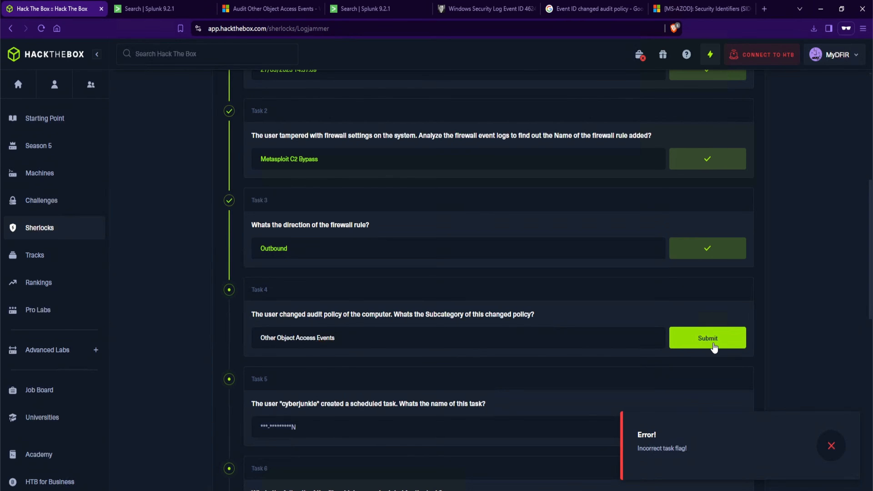
{"action": "left_click", "coordinate": [712, 346]}
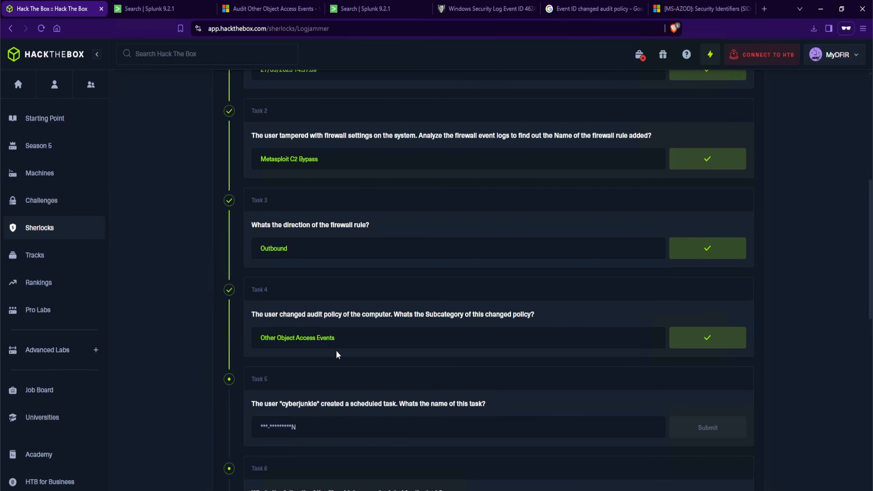
Copy the username cyberjunkie from the Task 5 question
{"action": "left_click_drag", "start_coordinate": [320, 337], "coordinate": [249, 333]}
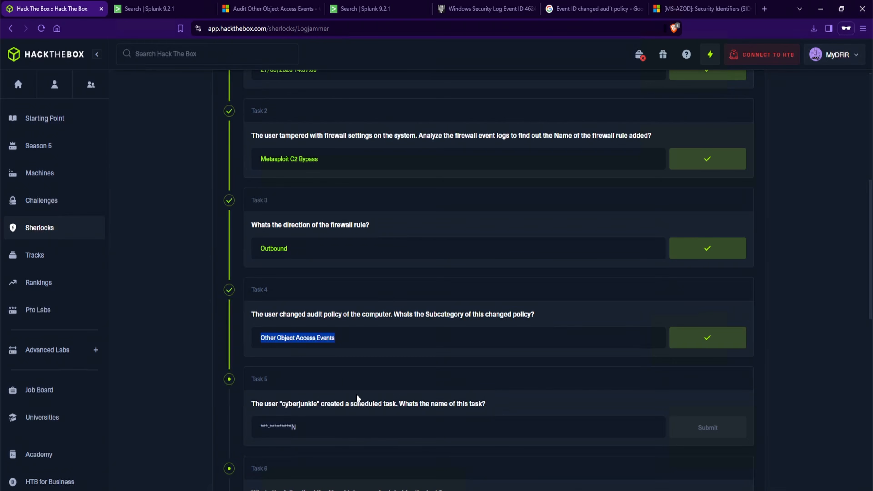
{"action": "left_click_drag", "start_coordinate": [349, 404], "coordinate": [399, 404]}
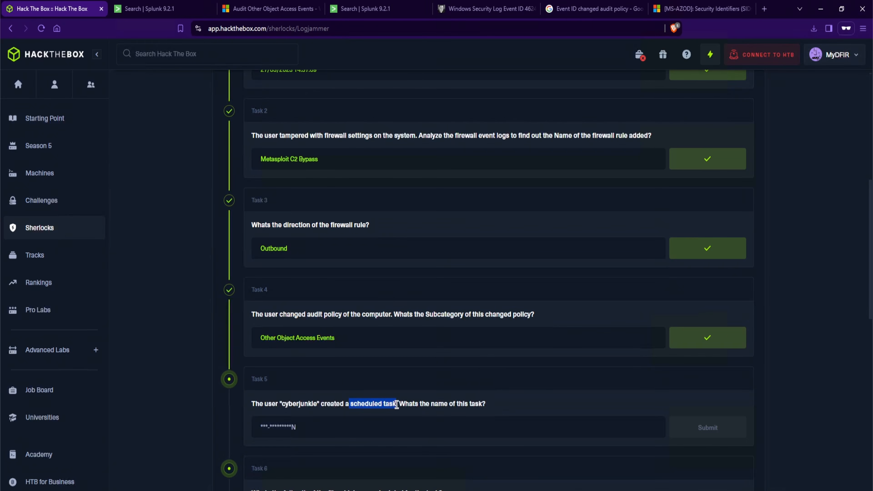
{"action": "double_click", "coordinate": [302, 404]}
{"action": "right_click", "coordinate": [302, 404]}
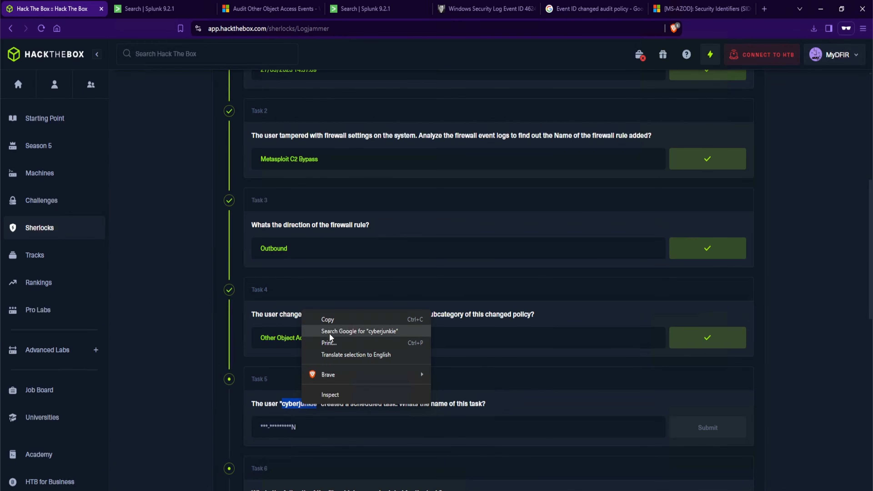
{"action": "left_click", "coordinate": [327, 321]}
Append cyberjunkie to the Splunk search query
{"action": "left_click", "coordinate": [152, 13]}
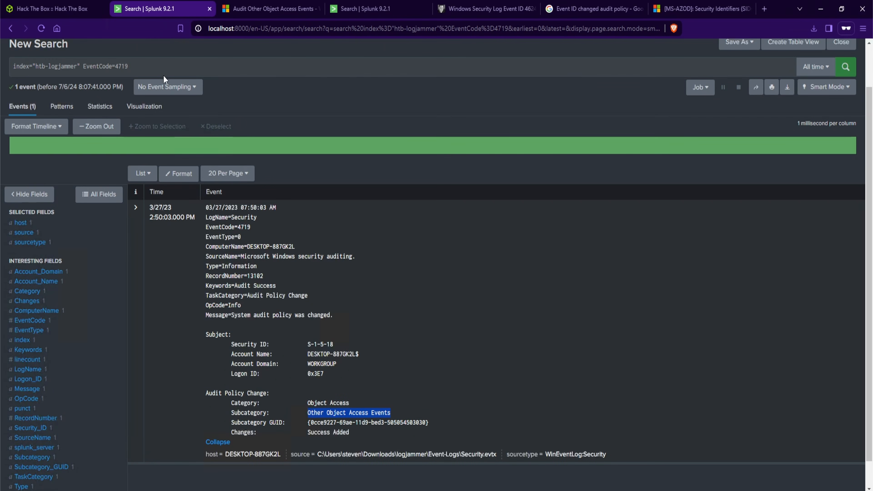
{"action": "scroll", "coordinate": [182, 96], "scroll_direction": "up", "scroll_amount": 1}
{"action": "left_click", "coordinate": [203, 116]}
{"action": "key", "text": "ctrl+v"}
{"action": "left_click", "coordinate": [170, 88]}
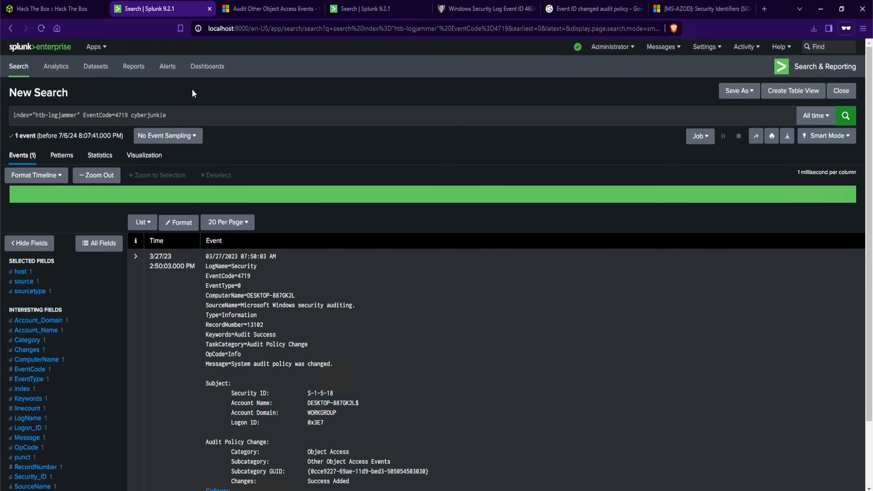
Look up the scheduled-task-created event ID and search for EventCode=4698 with cyberjunkie
{"action": "left_click", "coordinate": [271, 9]}
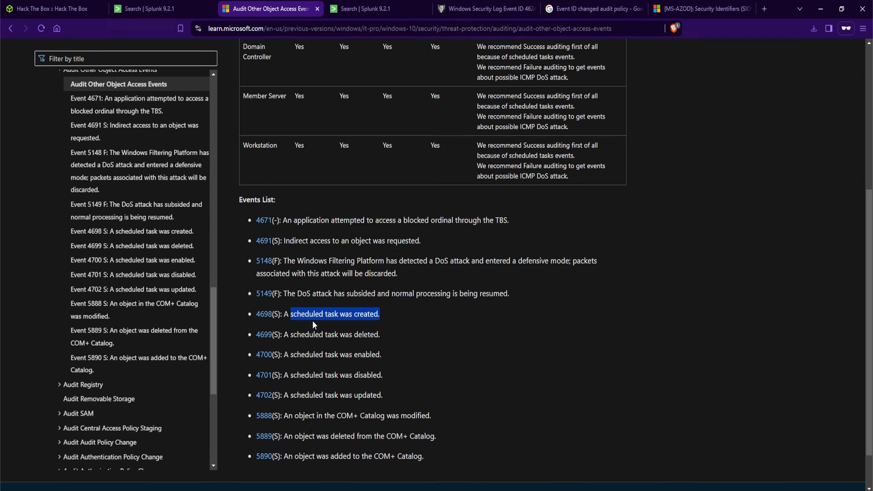
{"action": "left_click", "coordinate": [299, 311]}
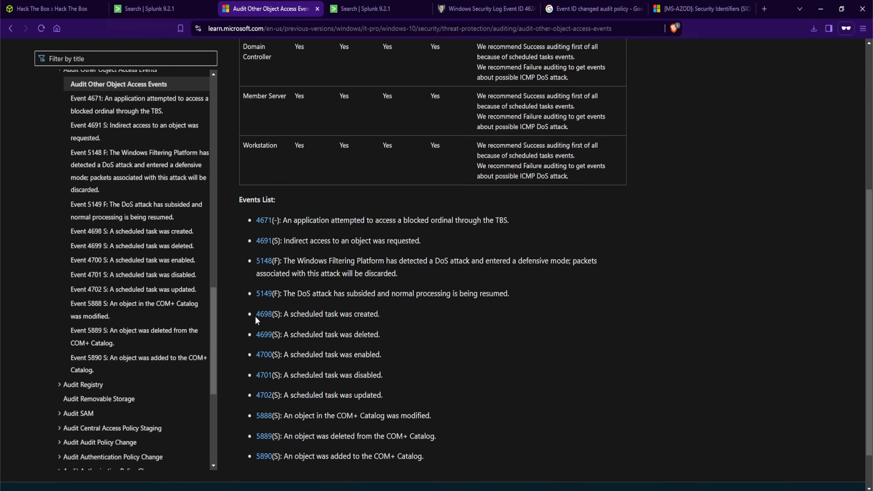
{"action": "left_click", "coordinate": [148, 8]}
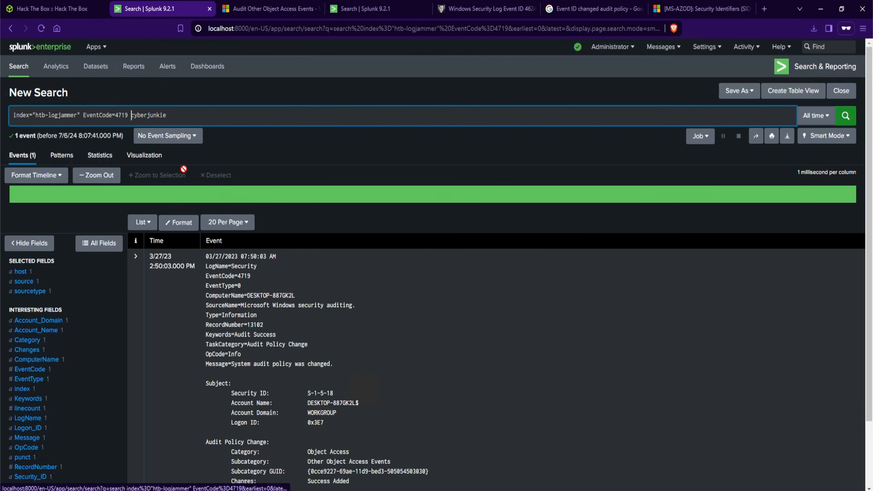
{"action": "key", "text": "Left"}
{"action": "key", "text": "BackSpace"}
{"action": "key", "text": "BackSpace"}
{"action": "key", "text": "BackSpace"}
{"action": "type", "text": "698"}
{"action": "key", "text": "Return"}
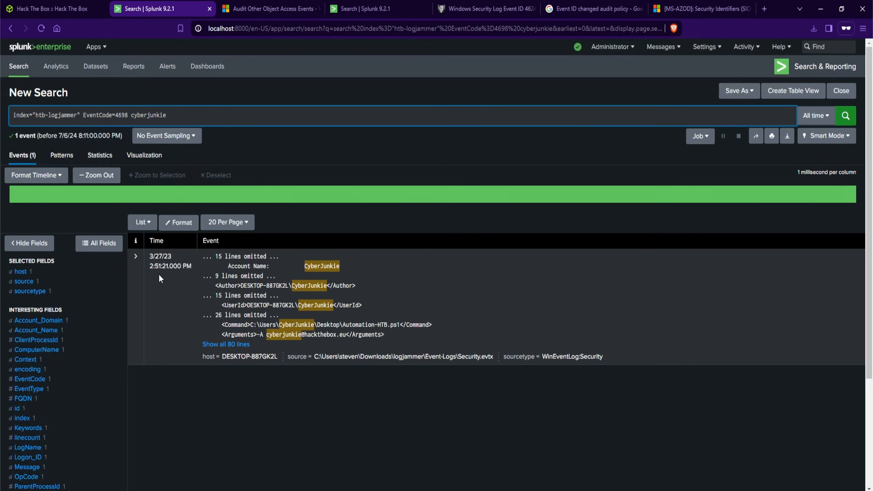
Expand the full text of the 4698 event and copy the task name HTB-AUTOMATION
{"action": "left_click", "coordinate": [242, 344]}
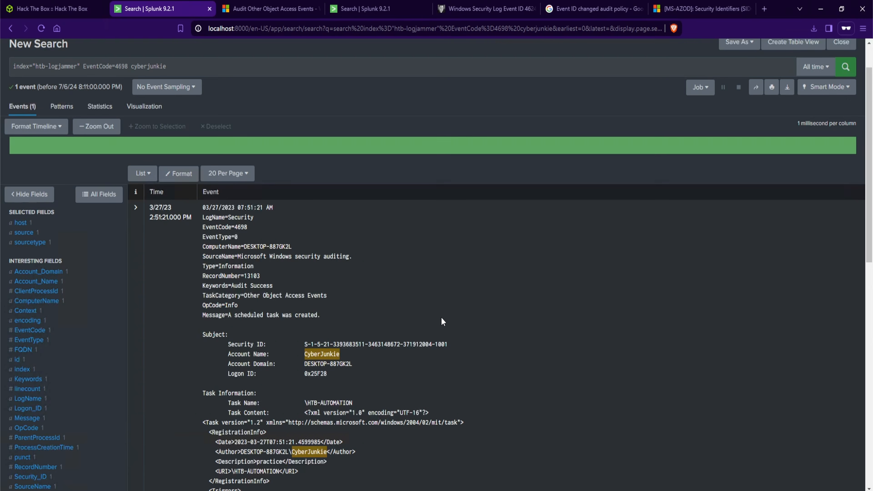
{"action": "scroll", "coordinate": [376, 339], "scroll_direction": "down", "scroll_amount": 3}
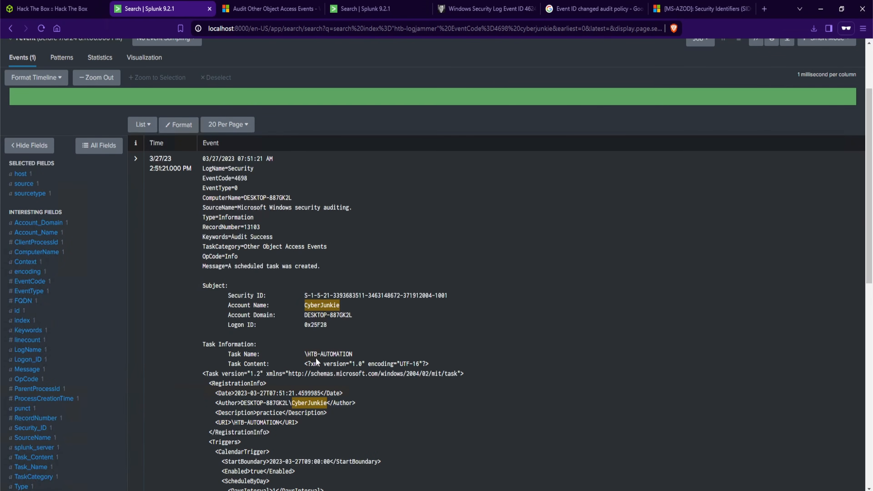
{"action": "scroll", "coordinate": [371, 351], "scroll_direction": "down", "scroll_amount": 7}
{"action": "scroll", "coordinate": [372, 352], "scroll_direction": "down", "scroll_amount": 4}
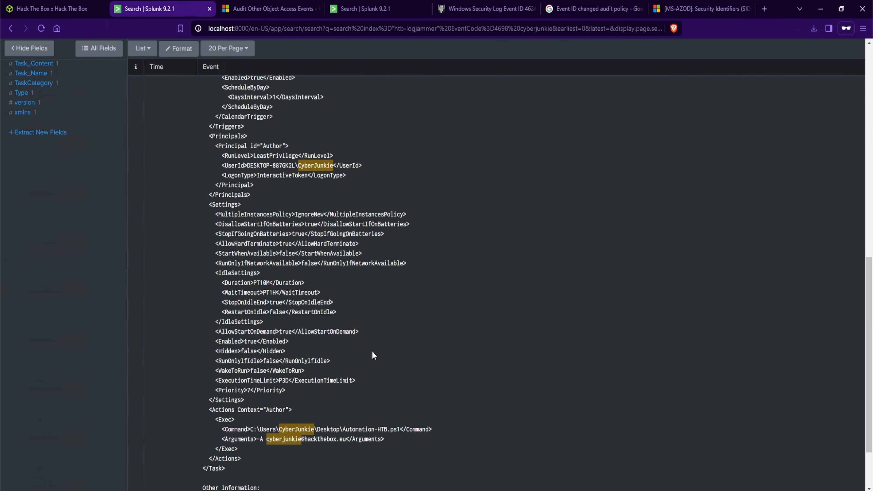
{"action": "left_click_drag", "start_coordinate": [250, 430], "coordinate": [400, 432]}
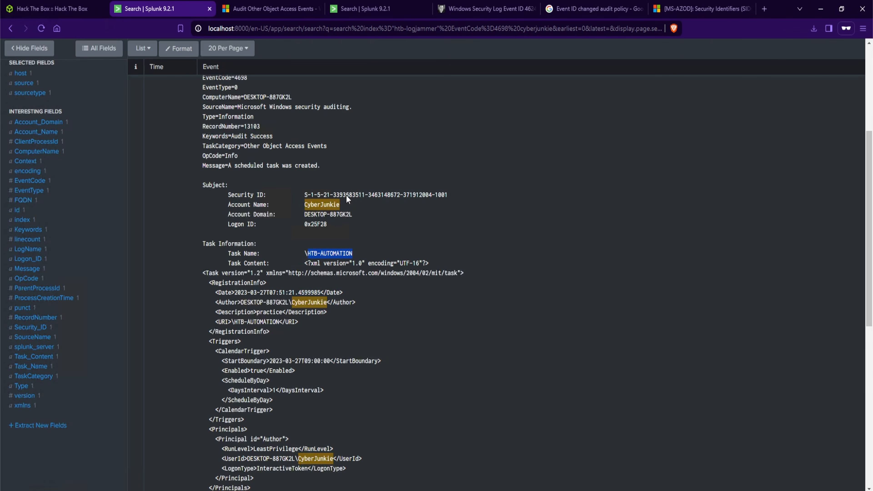
Submit HTB-AUTOMATION as the Task 5 answer
{"action": "left_click", "coordinate": [73, 12]}
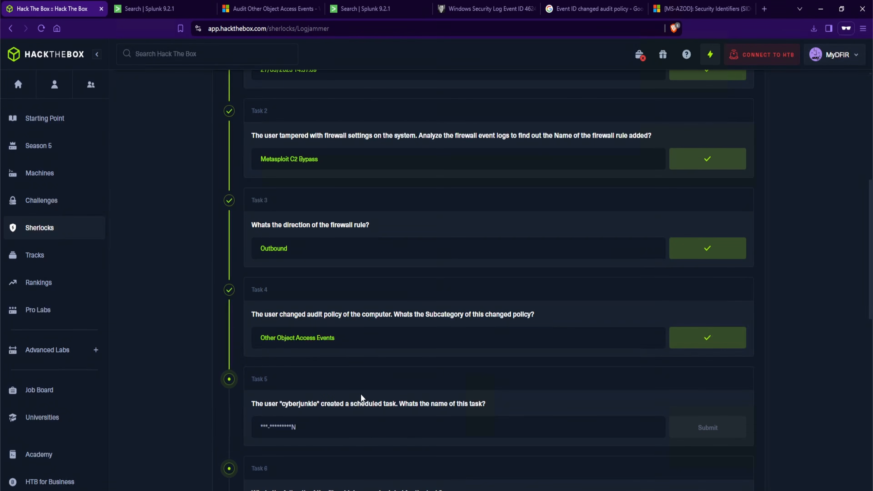
{"action": "left_click", "coordinate": [365, 436]}
{"action": "key", "text": "ctrl+v"}
{"action": "left_click", "coordinate": [683, 434]}
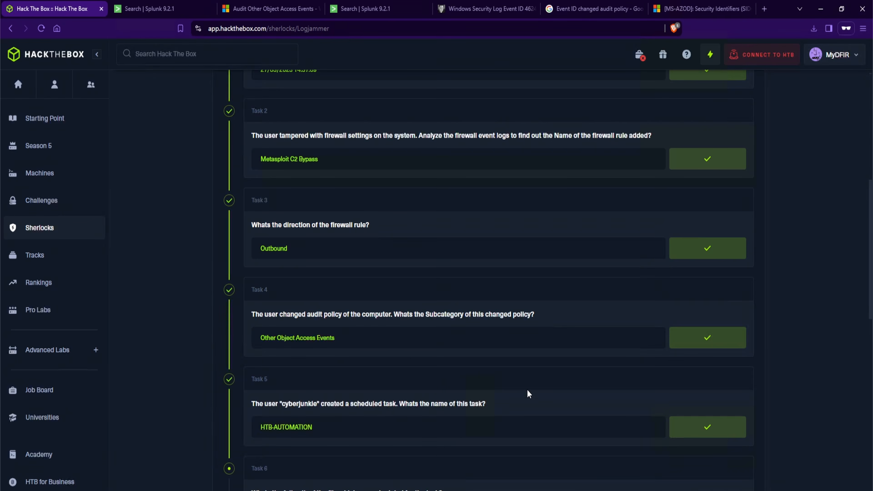
Copy the scheduled command path C:\Users\CyberJunkie\Desktop\Automation-HTB.ps1 and submit it as the Task 6 answer
{"action": "scroll", "coordinate": [527, 390], "scroll_direction": "down", "scroll_amount": 5}
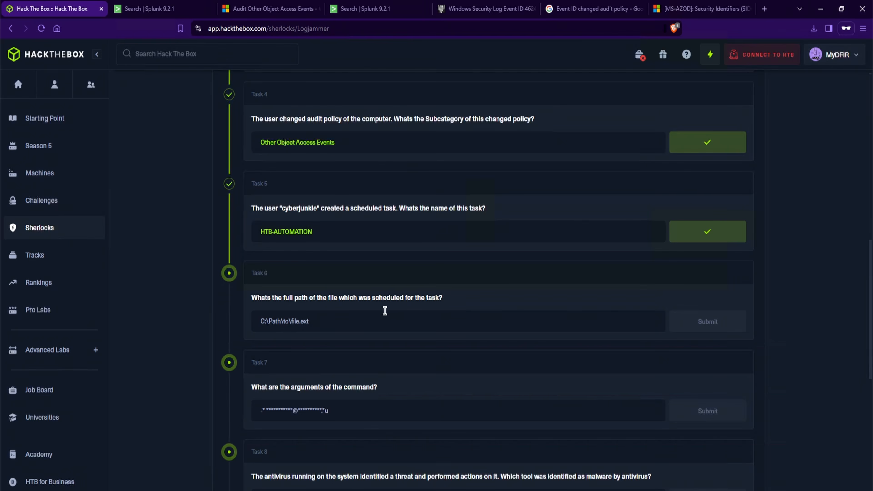
{"action": "key", "text": "ctrl+Tab"}
{"action": "scroll", "coordinate": [499, 286], "scroll_direction": "down", "scroll_amount": 5}
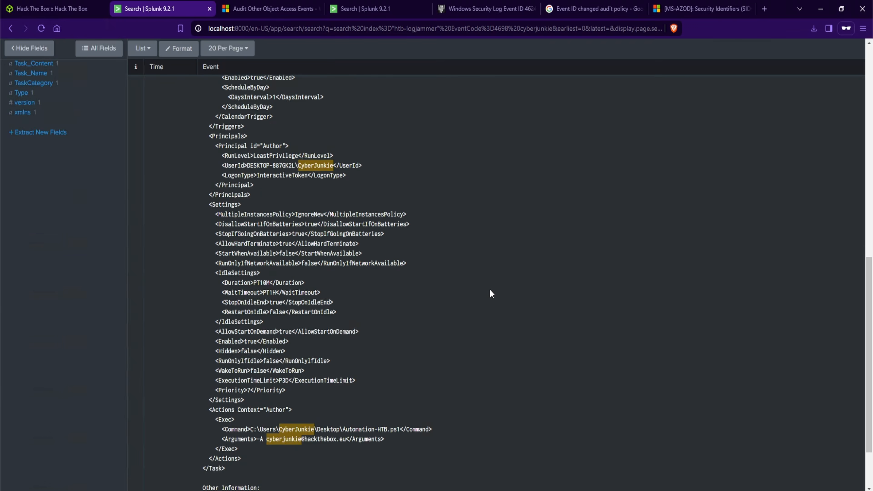
{"action": "scroll", "coordinate": [449, 336], "scroll_direction": "down", "scroll_amount": 1}
{"action": "left_click_drag", "start_coordinate": [401, 354], "coordinate": [250, 354]}
{"action": "key", "text": "ctrl+c"}
{"action": "key", "text": "ctrl+shift+Tab"}
{"action": "key", "text": "ctrl+v"}
{"action": "left_click", "coordinate": [683, 321]}
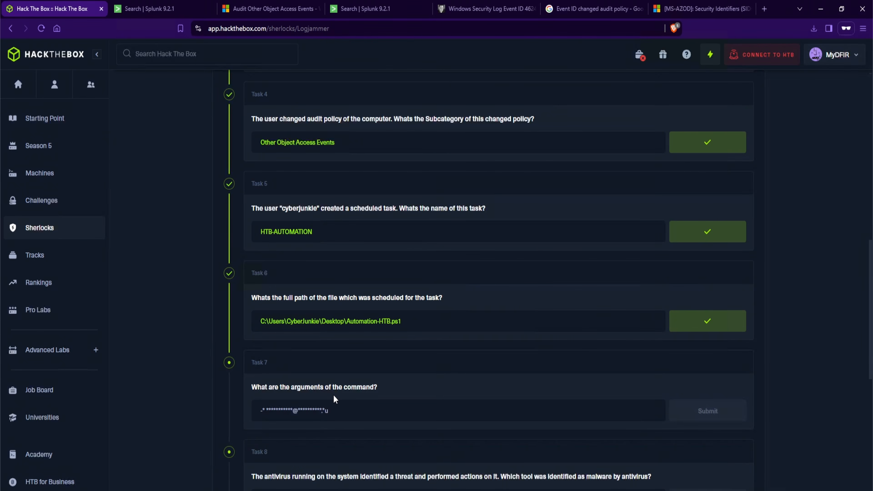
Copy the scheduled command's arguments and submit them as the Task 7 answer
{"action": "left_click", "coordinate": [147, 8]}
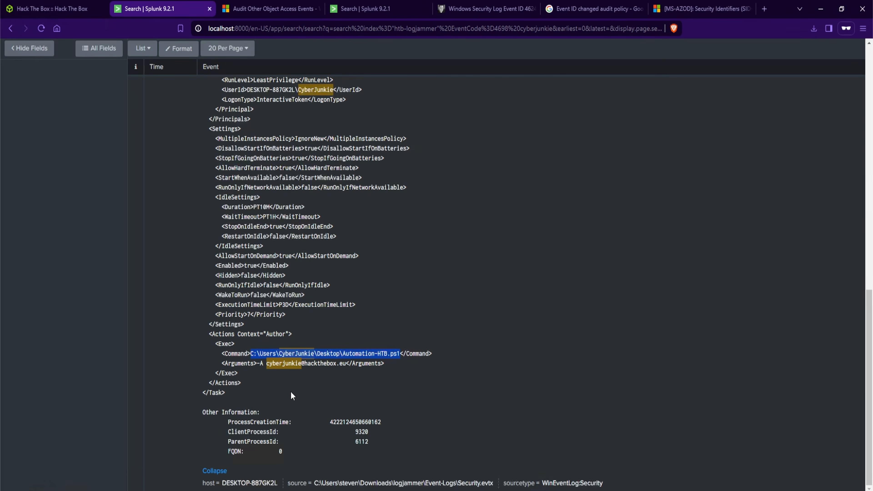
{"action": "left_click_drag", "start_coordinate": [257, 363], "coordinate": [347, 368]}
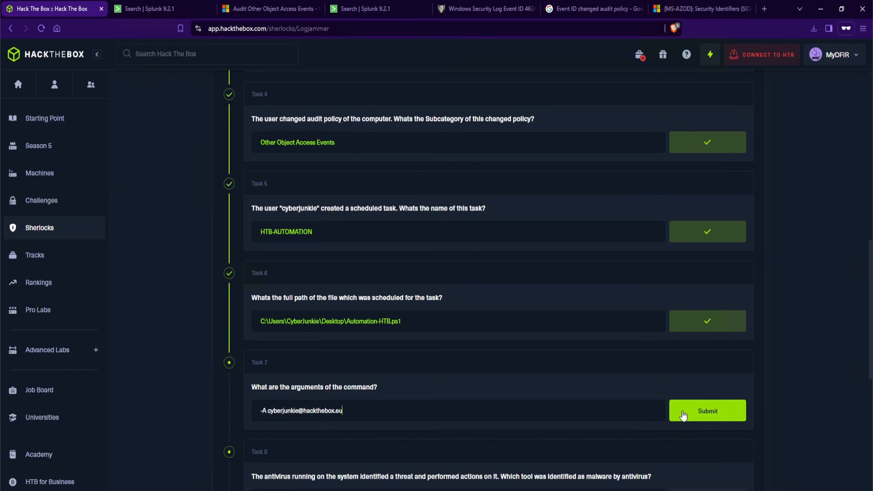
{"action": "left_click", "coordinate": [682, 412]}
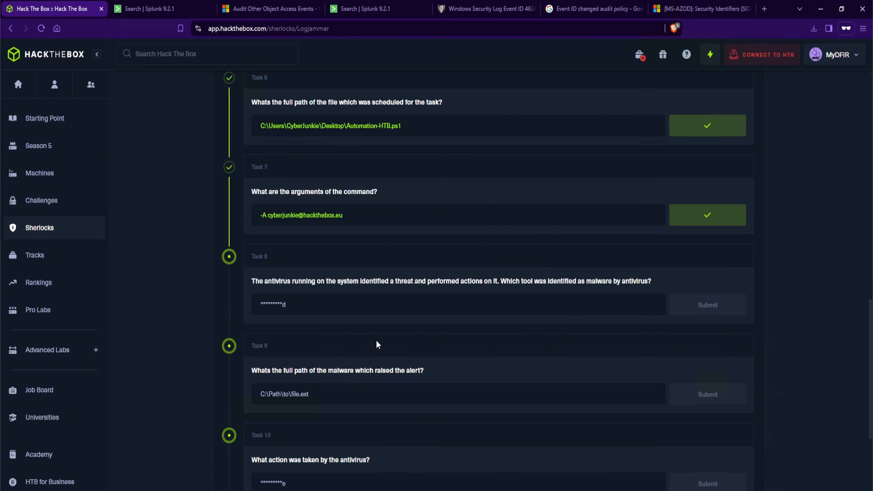
Search the whole htb-logjammer index and filter it to the Windows Defender-Operational.evtx source
{"action": "key", "text": "ctrl+Tab"}
{"action": "scroll", "coordinate": [498, 255], "scroll_direction": "up", "scroll_amount": 15}
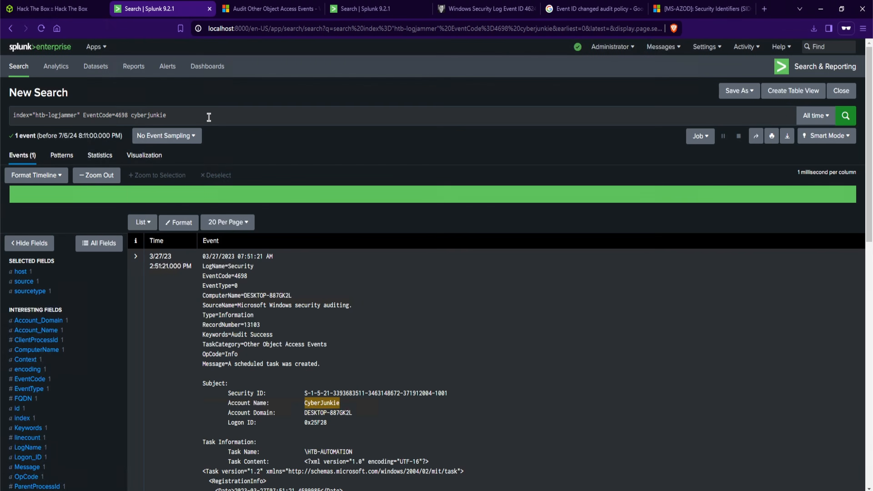
{"action": "left_click_drag", "start_coordinate": [167, 115], "coordinate": [81, 115]}
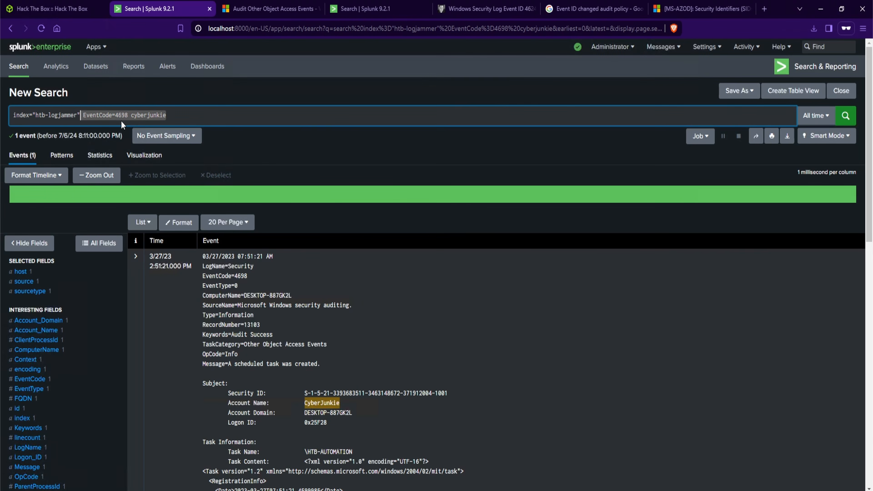
{"action": "key", "text": "BackSpace"}
{"action": "key", "text": "Return"}
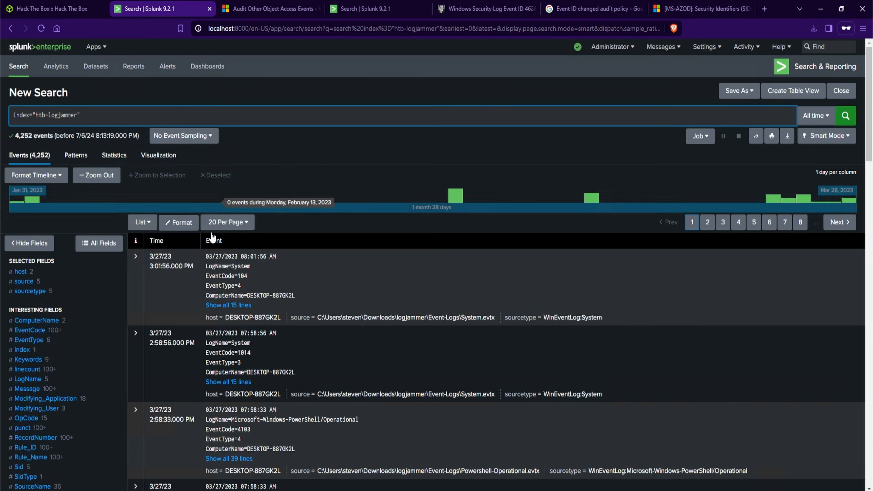
{"action": "left_click", "coordinate": [60, 284]}
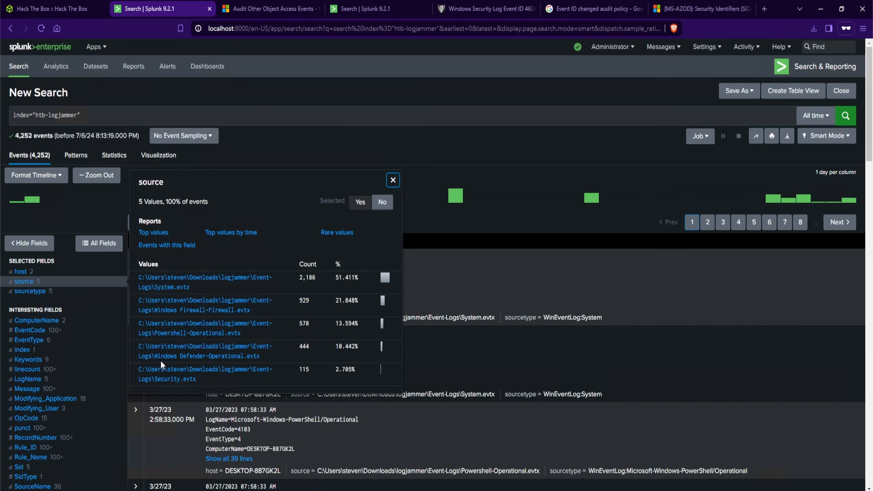
{"action": "left_click", "coordinate": [186, 356]}
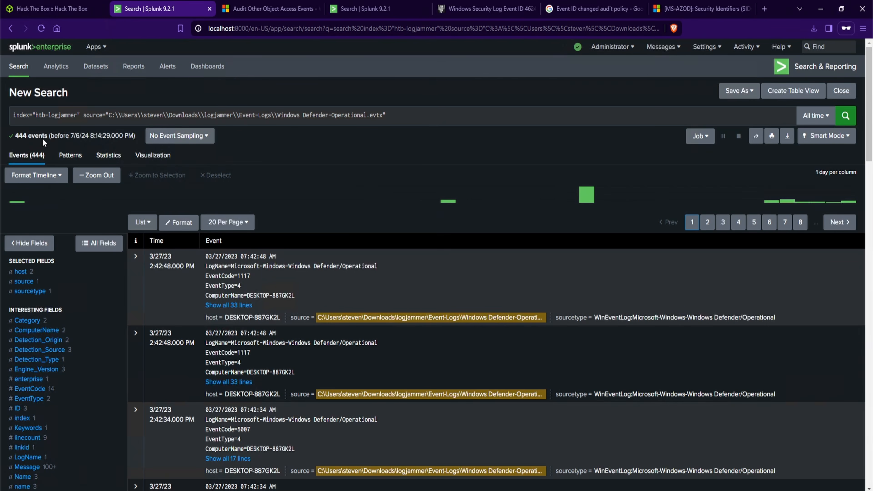
Examine the EventCode values of the Windows Defender events
{"action": "left_click_drag", "start_coordinate": [48, 137], "coordinate": [18, 137]}
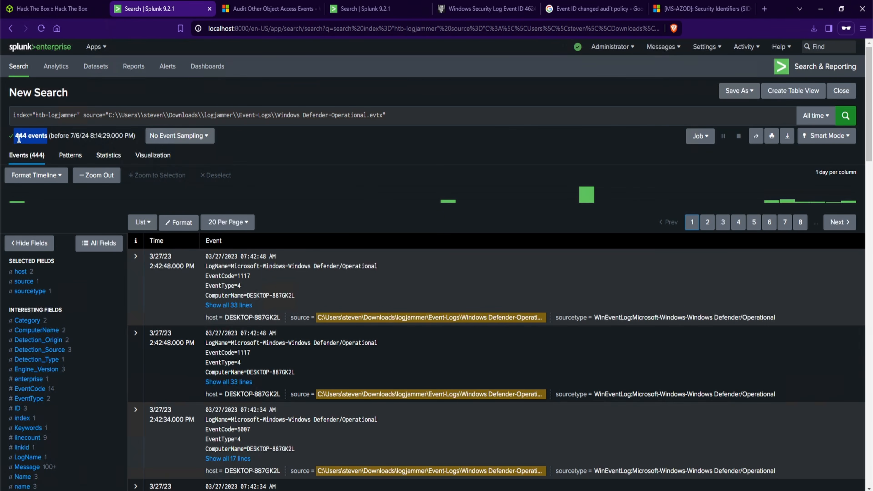
{"action": "left_click", "coordinate": [20, 138]}
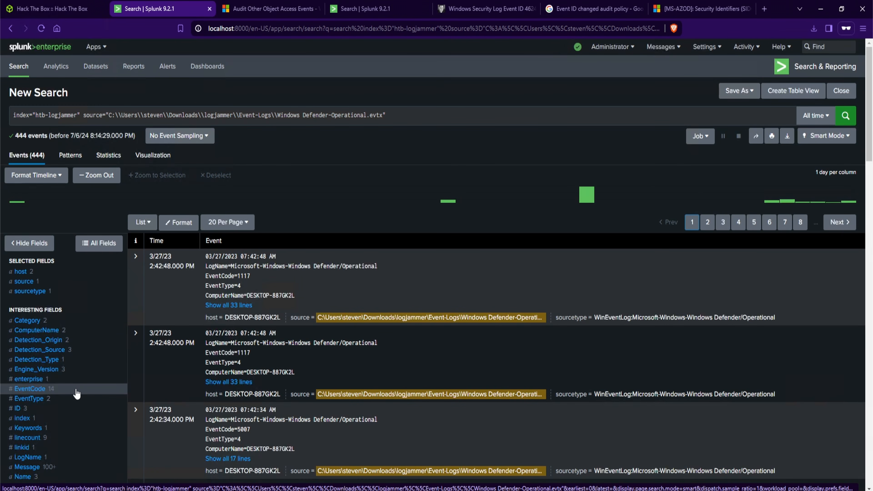
{"action": "left_click", "coordinate": [58, 392]}
{"action": "scroll", "coordinate": [172, 311], "scroll_direction": "down", "scroll_amount": 1}
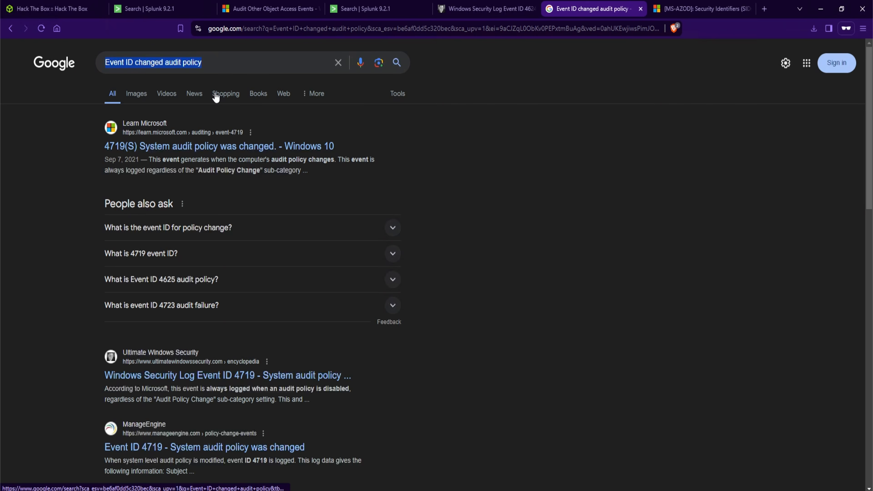
Search Google for Event ID Windows Defender and open the Microsoft Defender Antivirus event IDs page
{"action": "type", "text": "Event ID "}
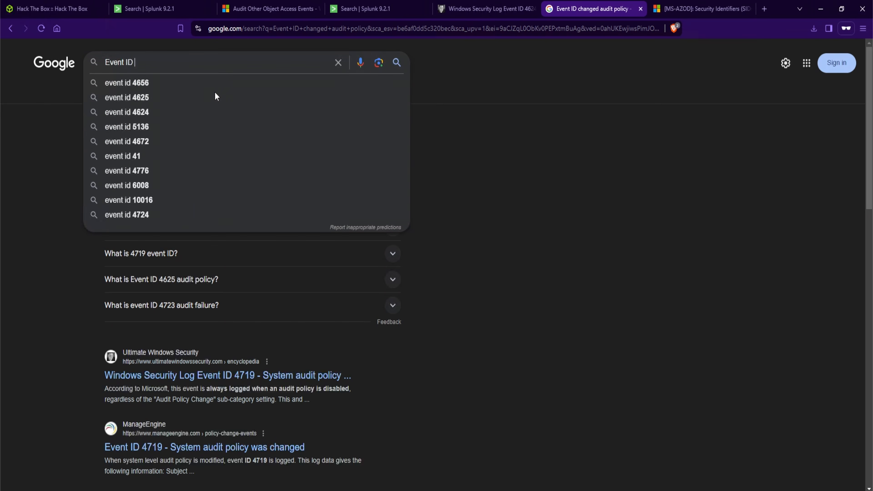
{"action": "type", "text": "Windows Defender"}
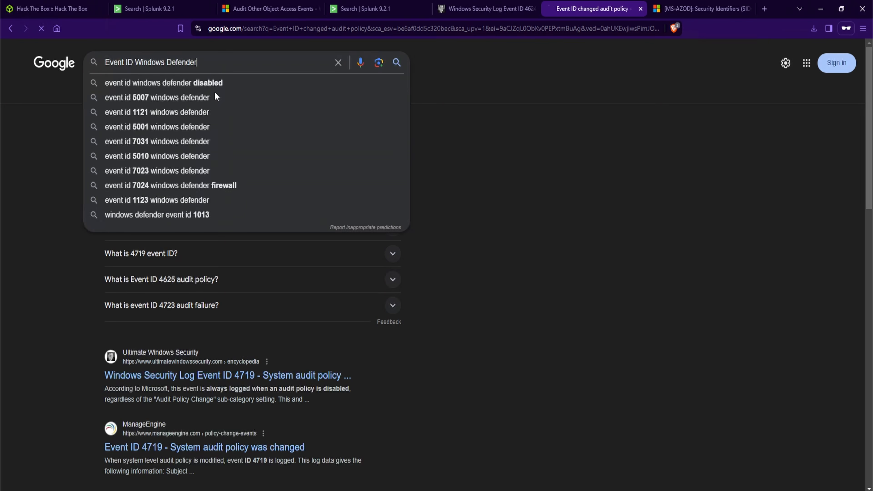
{"action": "key", "text": "Return"}
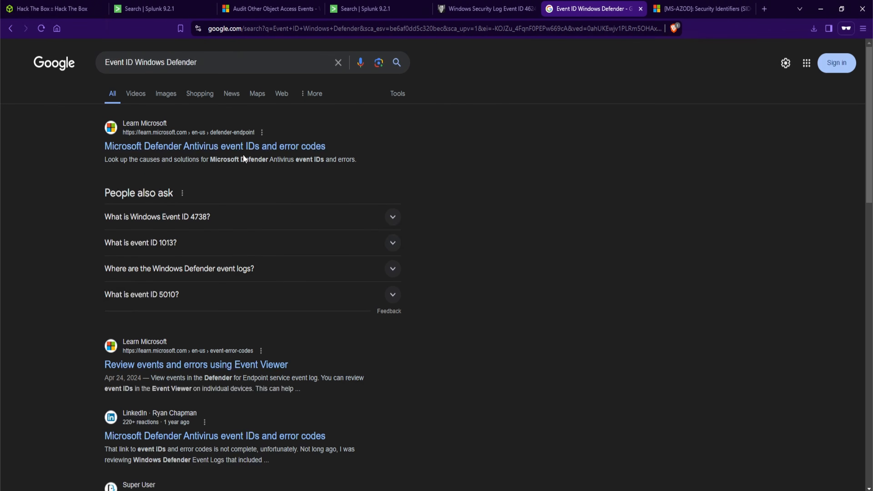
{"action": "left_click", "coordinate": [246, 148]}
Read the Microsoft Defender Antivirus event ID descriptions for the scan events
{"action": "scroll", "coordinate": [440, 282], "scroll_direction": "down", "scroll_amount": 5}
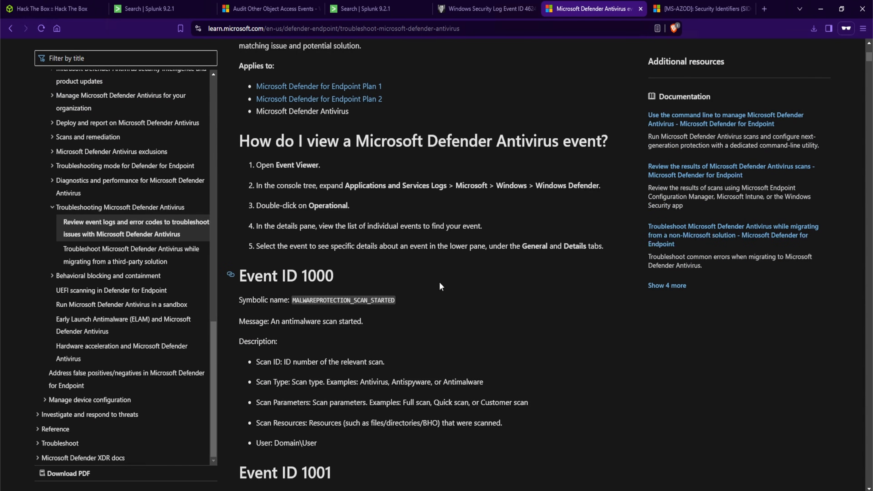
{"action": "mouse_move", "coordinate": [351, 276]}
{"action": "left_mouse_down"}
{"action": "mouse_move", "coordinate": [301, 275]}
{"action": "mouse_move", "coordinate": [363, 275]}
{"action": "left_mouse_up"}
{"action": "left_click", "coordinate": [468, 310]}
{"action": "scroll", "coordinate": [469, 309], "scroll_direction": "down", "scroll_amount": 1}
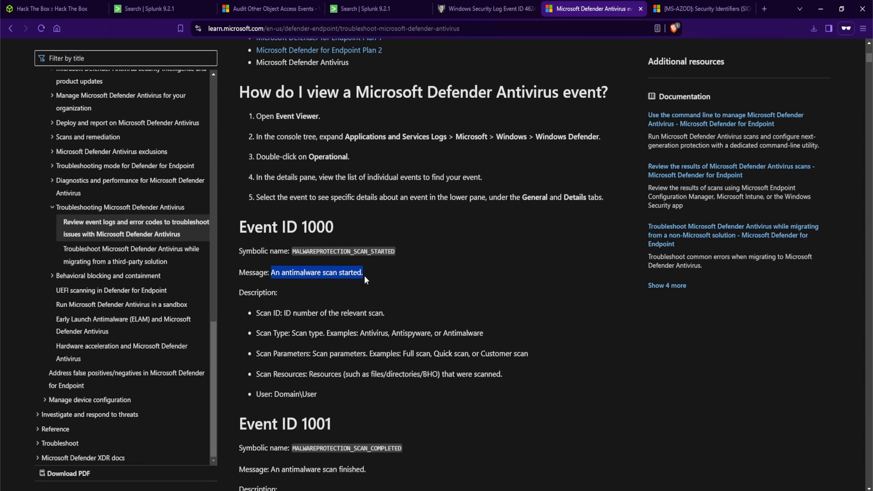
{"action": "left_click", "coordinate": [368, 277]}
{"action": "scroll", "coordinate": [381, 361], "scroll_direction": "down", "scroll_amount": 2}
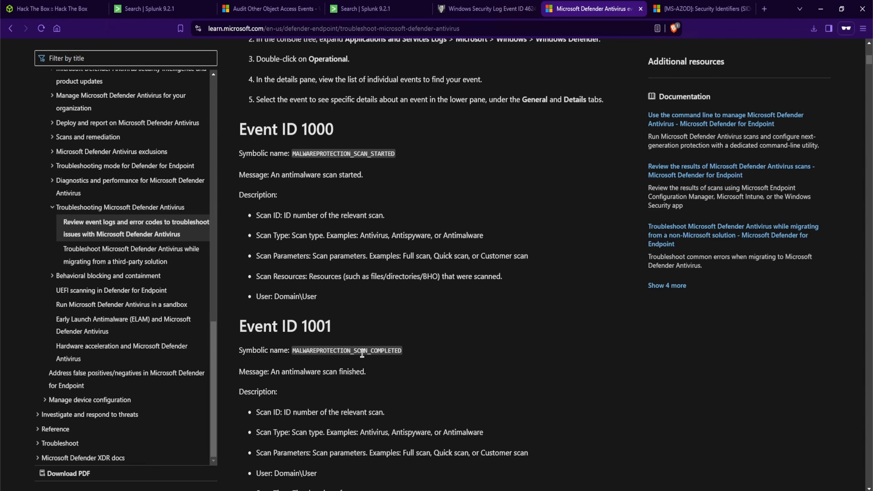
{"action": "left_click_drag", "start_coordinate": [286, 376], "coordinate": [374, 376]}
{"action": "left_click", "coordinate": [375, 376]}
Read the Task 8 question about which tool the antivirus identified as malware
{"action": "key", "text": "ctrl+1"}
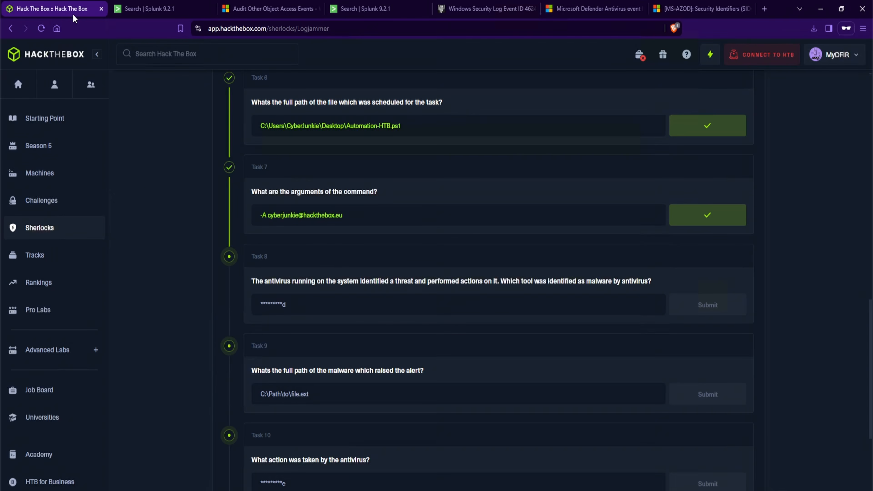
{"action": "left_click_drag", "start_coordinate": [366, 283], "coordinate": [497, 277]}
{"action": "left_click", "coordinate": [366, 285]}
{"action": "left_click_drag", "start_coordinate": [360, 283], "coordinate": [389, 281]}
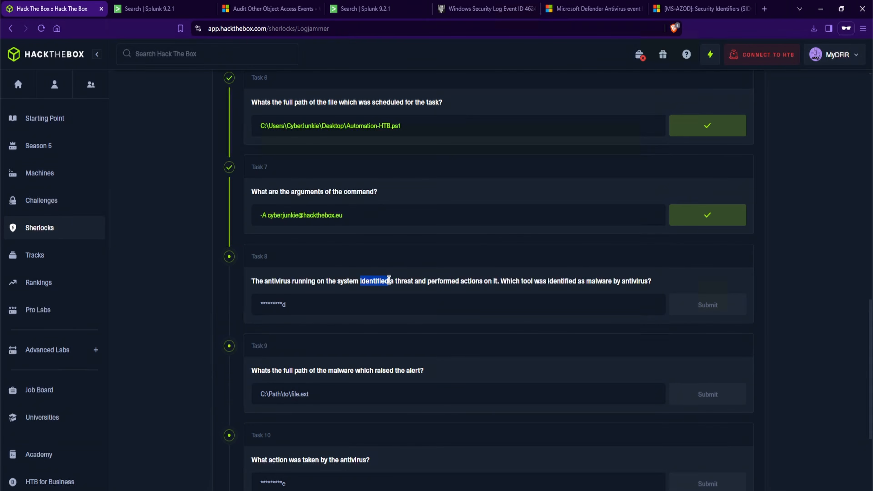
Find the word "detected" on the Microsoft Defender event ID page
{"action": "left_click", "coordinate": [578, 10]}
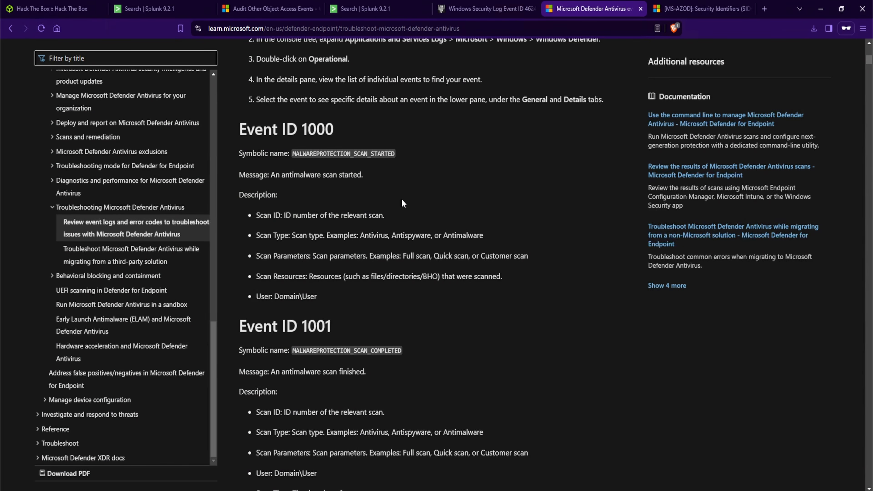
{"action": "key", "text": "ctrl+f"}
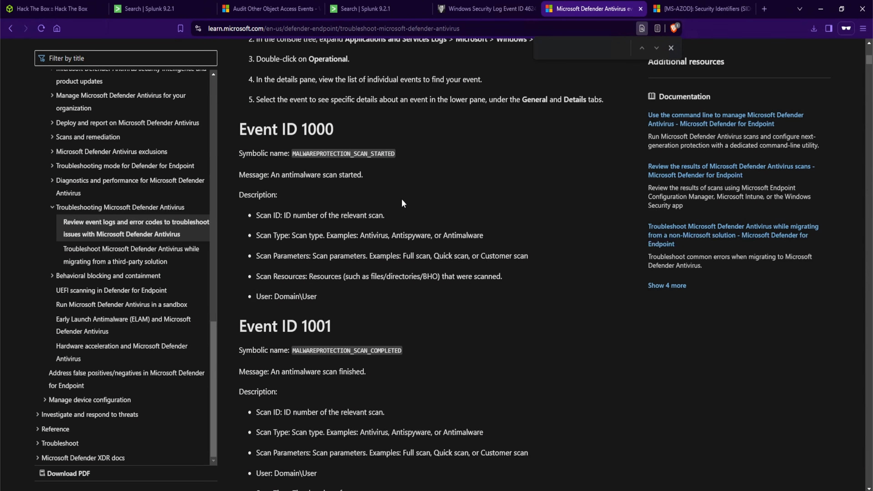
{"action": "type", "text": "id"}
{"action": "key", "text": "BackSpace"}
{"action": "key", "text": "BackSpace"}
{"action": "key", "text": "BackSpace"}
{"action": "key", "text": "BackSpace"}
{"action": "key", "text": "BackSpace"}
{"action": "key", "text": "BackSpace"}
{"action": "key", "text": "BackSpace"}
{"action": "key", "text": "BackSpace"}
{"action": "key", "text": "BackSpace"}
{"action": "type", "text": "detect"}
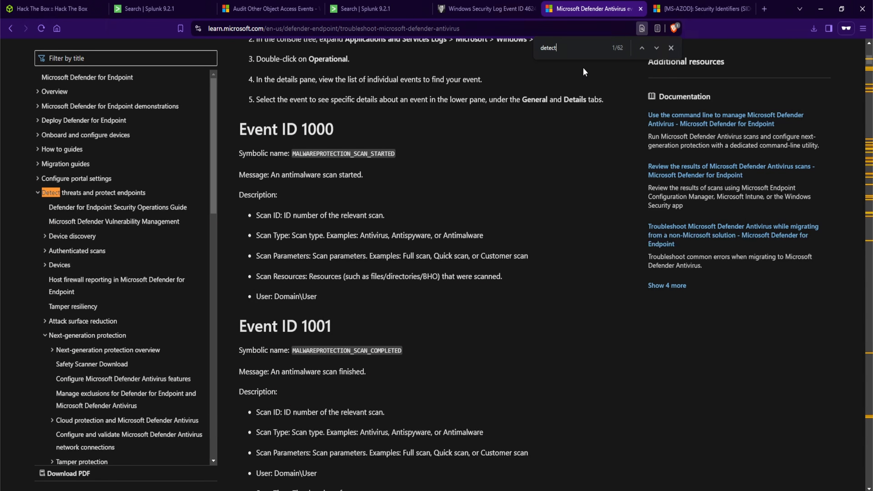
{"action": "type", "text": "ed"}
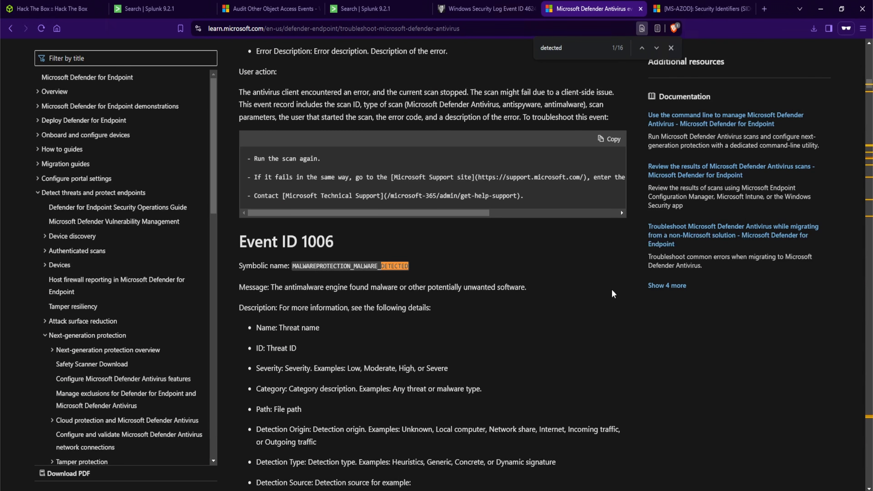
Filter the Defender search to EventCode=1006
{"action": "left_click", "coordinate": [148, 14]}
{"action": "left_click", "coordinate": [452, 65]}
{"action": "type", "text": "EventCode"}
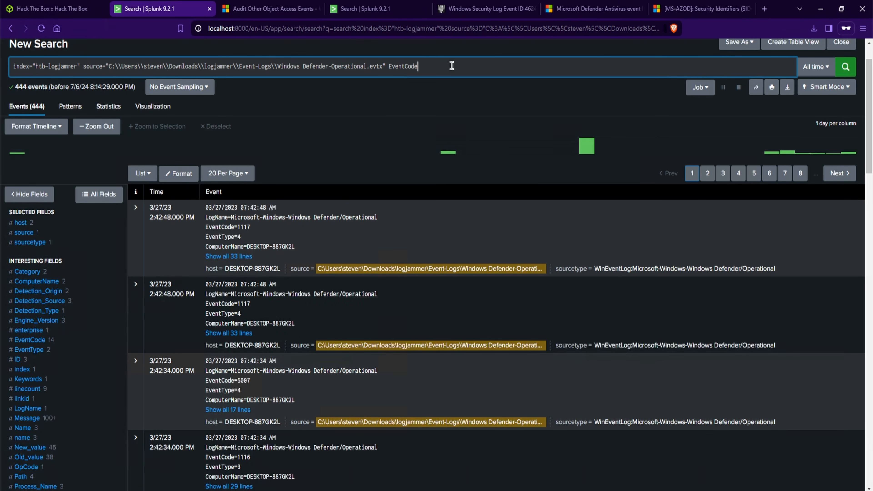
{"action": "type", "text": "=1006"}
{"action": "key", "text": "Return"}
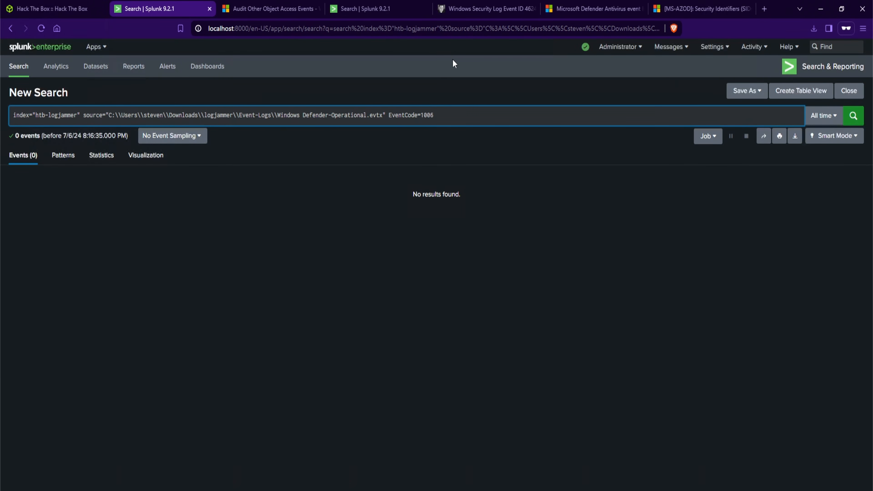
Jump to the next "detected" match in the docs and rerun the search with EventCode=1015
{"action": "left_click", "coordinate": [567, 10]}
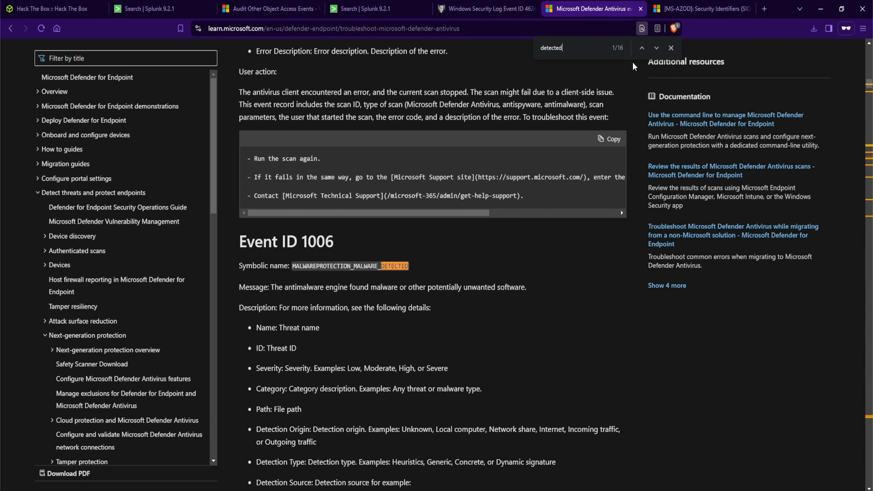
{"action": "left_click", "coordinate": [656, 48]}
{"action": "left_click", "coordinate": [656, 48]}
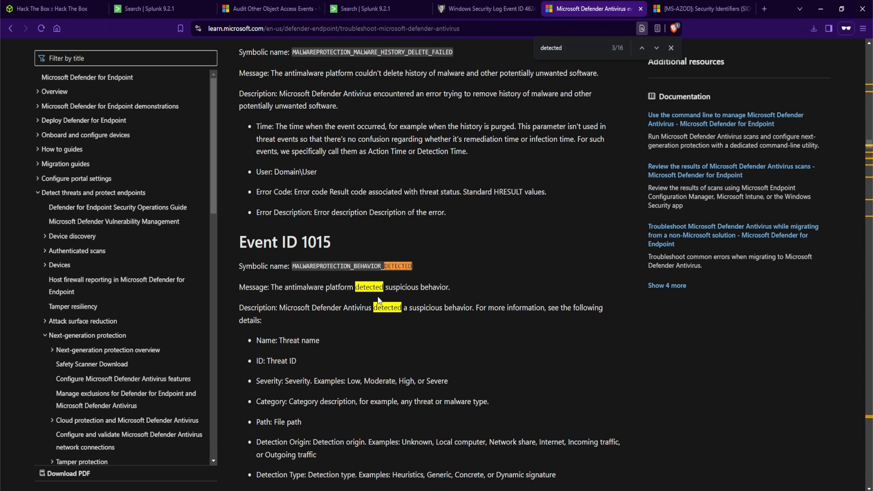
{"action": "left_click", "coordinate": [155, 10]}
{"action": "left_click", "coordinate": [442, 119]}
{"action": "key", "text": "BackSpace"}
{"action": "key", "text": "BackSpace"}
{"action": "type", "text": "15"}
{"action": "key", "text": "Return"}
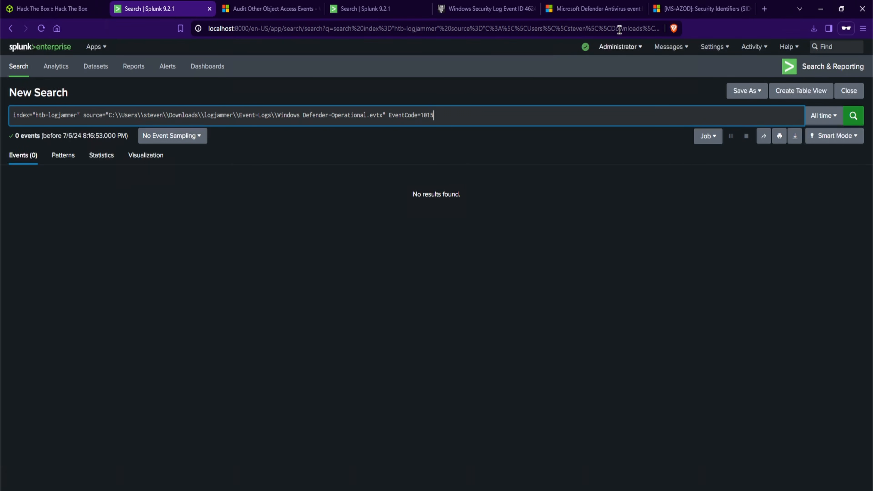
Step through further "detected" matches in the docs and rerun the search with EventCode=1116
{"action": "left_click", "coordinate": [591, 8]}
{"action": "left_click", "coordinate": [656, 48]}
{"action": "left_click", "coordinate": [656, 49]}
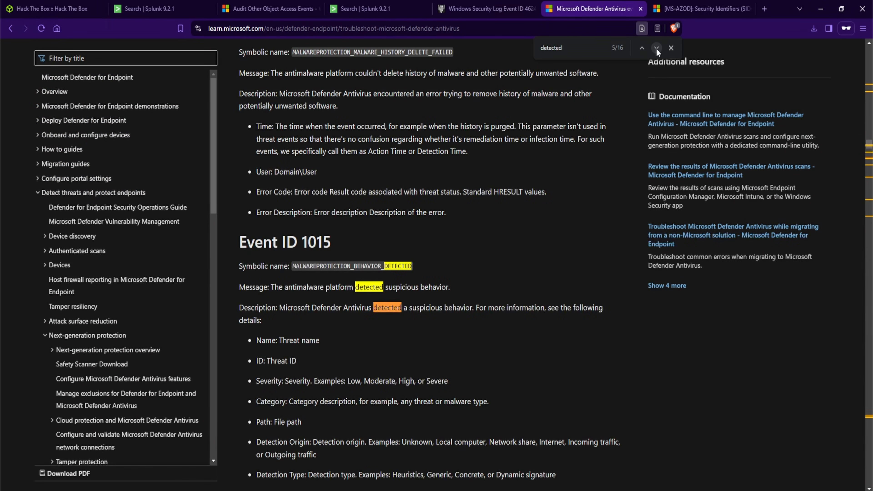
{"action": "left_click", "coordinate": [657, 48]}
{"action": "left_click", "coordinate": [656, 49]}
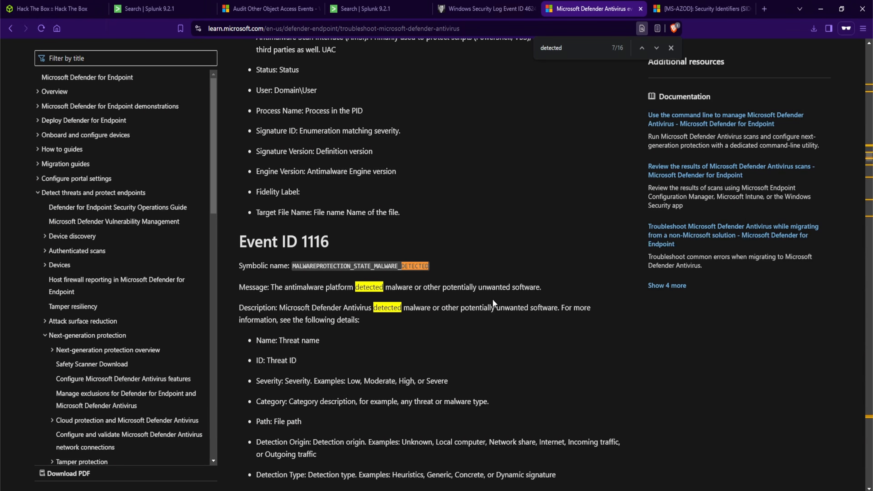
{"action": "left_click", "coordinate": [162, 9]}
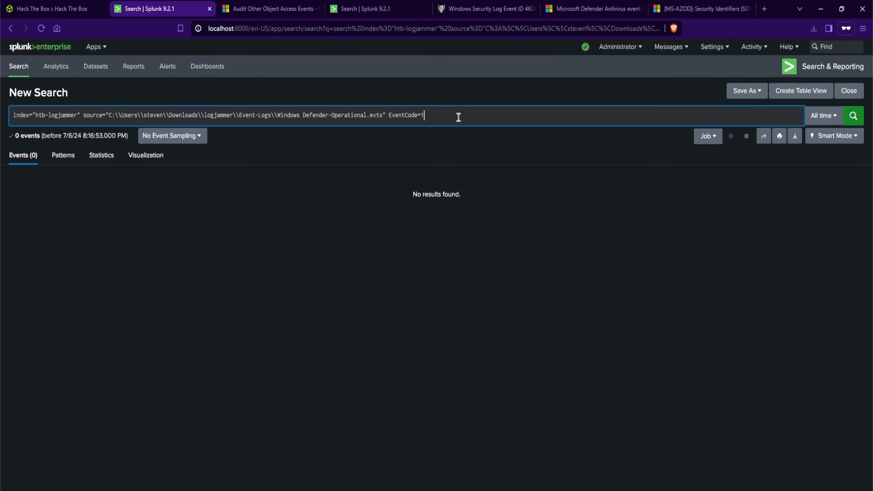
{"action": "type", "text": "6"}
{"action": "key", "text": "Return"}
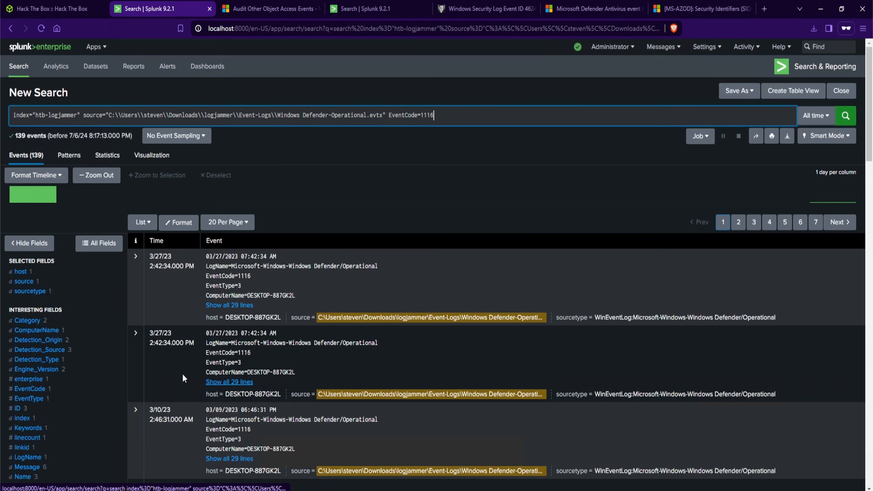
Expand a 1116 event and examine its threat name, ID and path details
{"action": "left_click", "coordinate": [211, 381]}
{"action": "scroll", "coordinate": [400, 298], "scroll_direction": "down", "scroll_amount": 4}
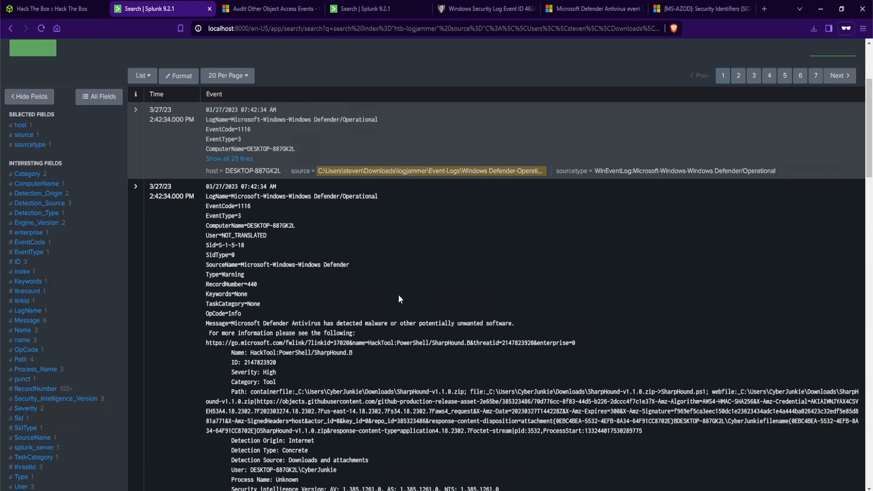
{"action": "scroll", "coordinate": [309, 306], "scroll_direction": "down", "scroll_amount": 1}
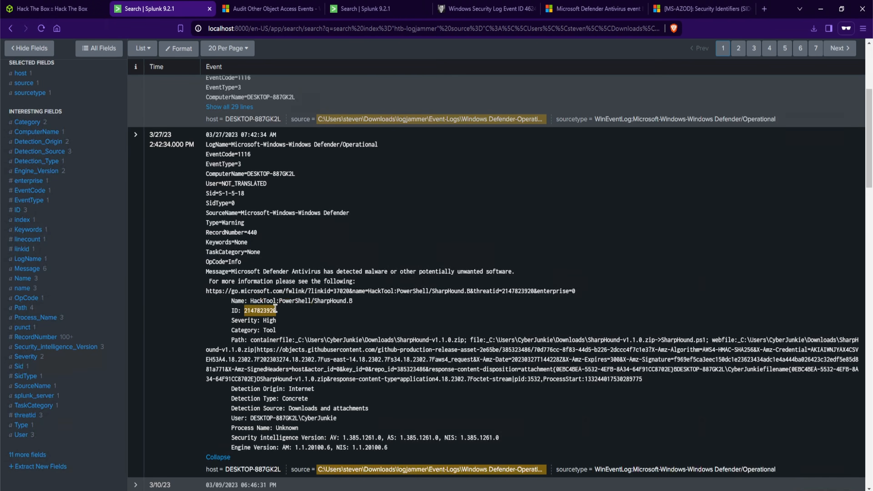
{"action": "left_click_drag", "start_coordinate": [254, 303], "coordinate": [349, 302]}
{"action": "left_click", "coordinate": [534, 184]}
Search Google for Sharphound and read what SharpHound is used for
{"action": "left_click", "coordinate": [764, 9]}
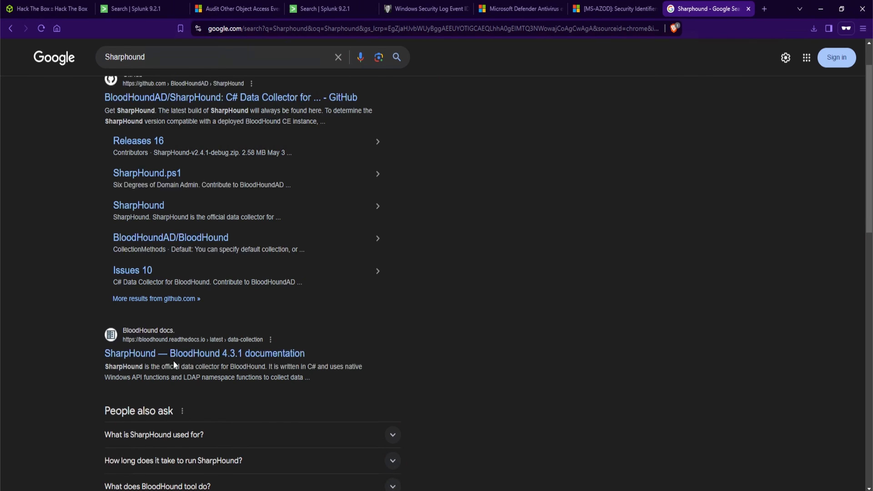
{"action": "scroll", "coordinate": [237, 381], "scroll_direction": "down", "scroll_amount": 1}
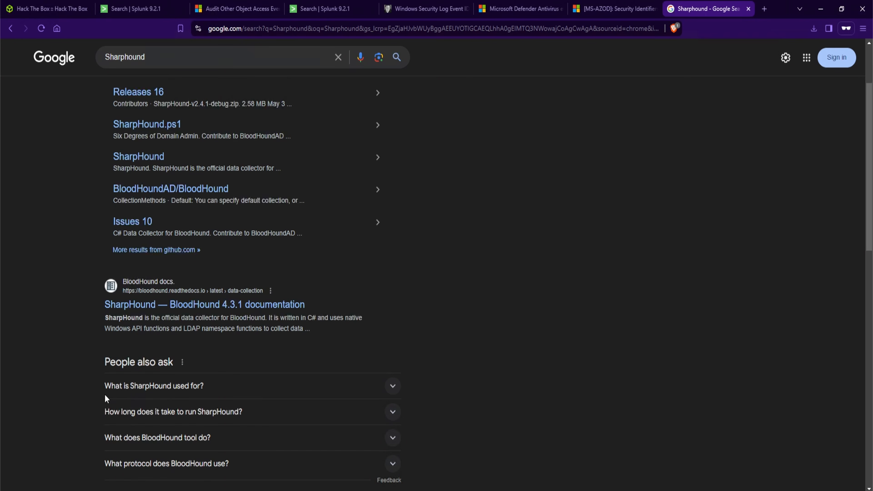
{"action": "left_click", "coordinate": [233, 395]}
{"action": "scroll", "coordinate": [148, 360], "scroll_direction": "down", "scroll_amount": 1}
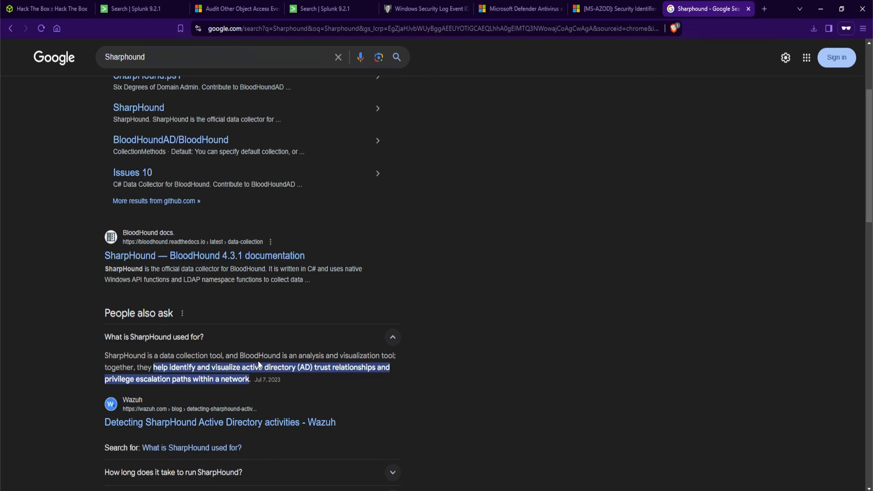
Expand the other 1116 event in Splunk and examine its detected threat name
{"action": "left_click", "coordinate": [63, 8]}
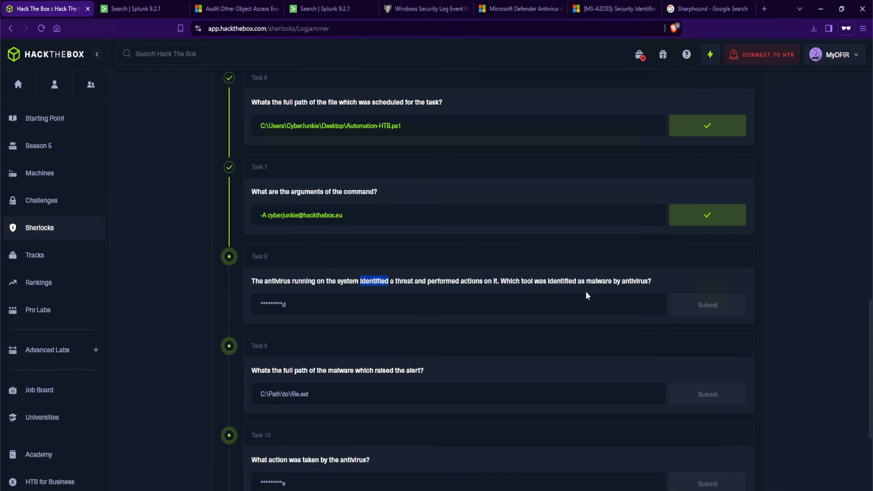
{"action": "left_click", "coordinate": [292, 279]}
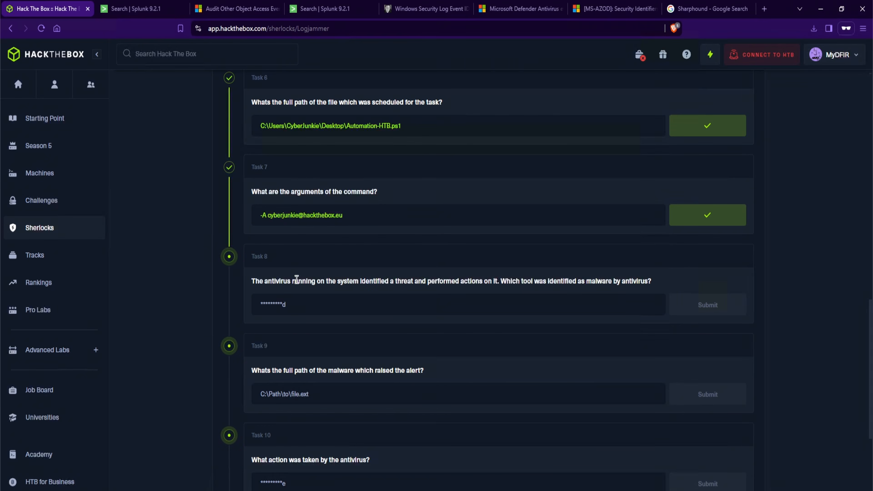
{"action": "left_click", "coordinate": [150, 11]}
{"action": "scroll", "coordinate": [359, 316], "scroll_direction": "up", "scroll_amount": 3}
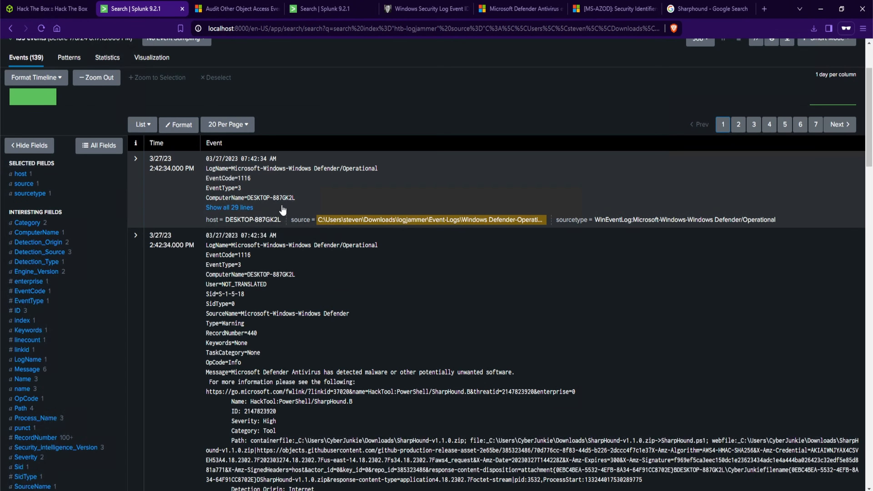
{"action": "left_click", "coordinate": [245, 209]}
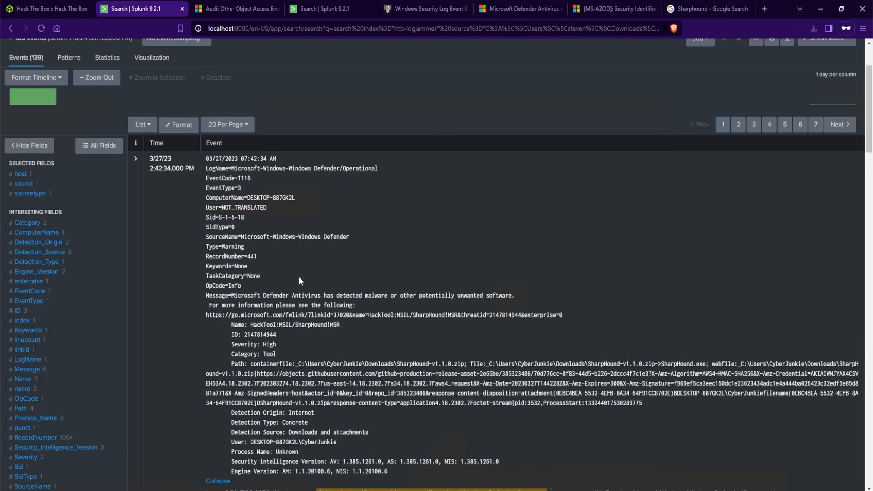
{"action": "left_click_drag", "start_coordinate": [295, 325], "coordinate": [328, 329]}
Submit Sharphound as the Task 8 answer
{"action": "key", "text": "ctrl+shift+Tab"}
{"action": "type", "text": "SharpHound"}
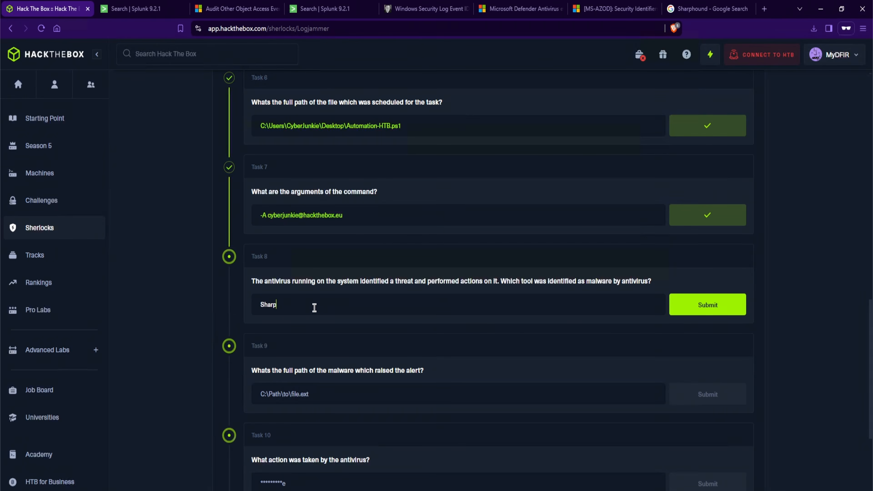
{"action": "key", "text": "Return"}
{"action": "scroll", "coordinate": [313, 307], "scroll_direction": "down", "scroll_amount": 1}
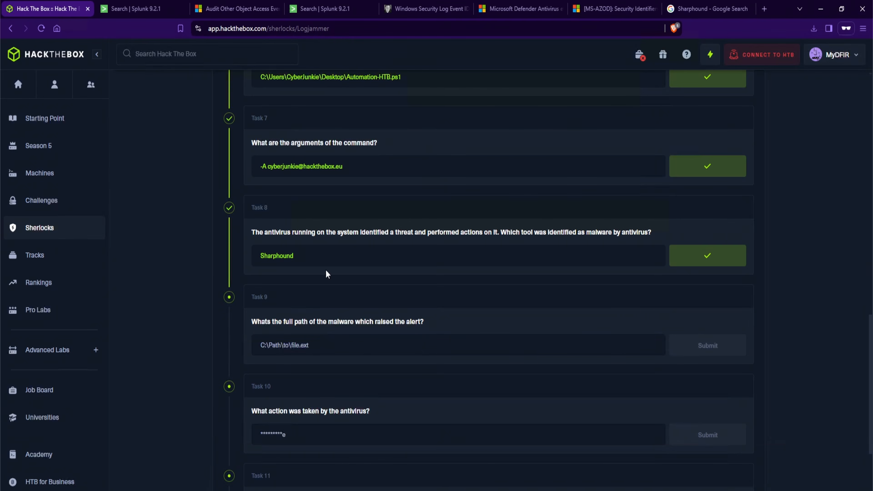
Copy the C:\Users\CyberJunkie\Downloads\SharpHound-v1.1.0.zip path from the event and submit it as the Task 9 answer
{"action": "left_click", "coordinate": [126, 8]}
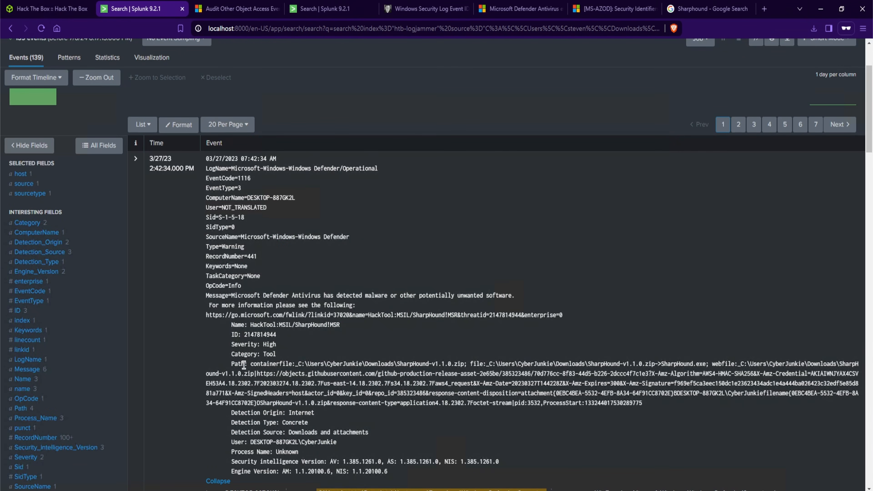
{"action": "left_click_drag", "start_coordinate": [231, 364], "coordinate": [457, 367]}
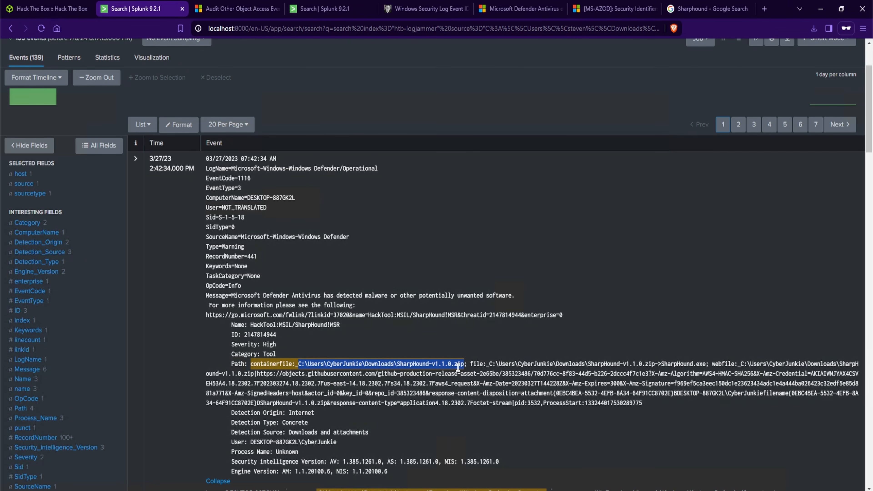
{"action": "right_click", "coordinate": [458, 367]}
{"action": "left_click", "coordinate": [517, 379]}
{"action": "left_click", "coordinate": [55, 10]}
{"action": "left_click", "coordinate": [340, 347]}
{"action": "key", "text": "ctrl+v"}
{"action": "left_click", "coordinate": [703, 353]}
{"action": "scroll", "coordinate": [474, 357], "scroll_direction": "down", "scroll_amount": 1}
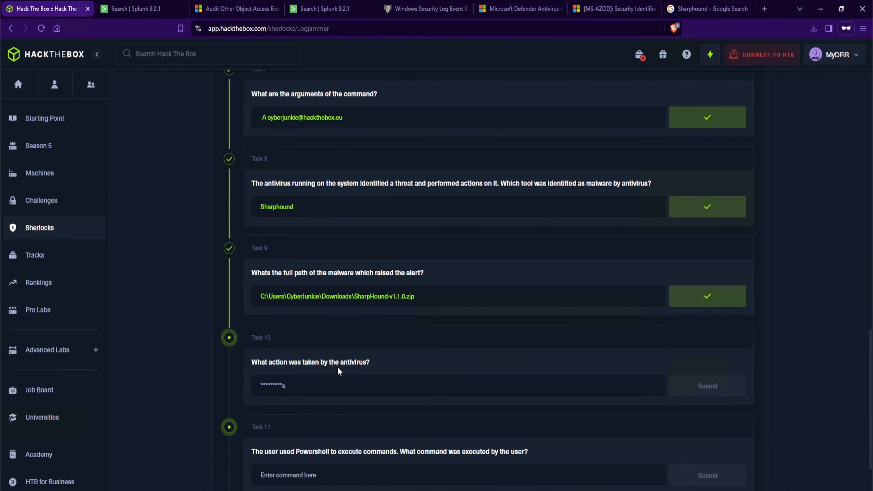
Examine the detection event's code and message for the action taken by the antivirus
{"action": "key", "text": "ctrl+Tab"}
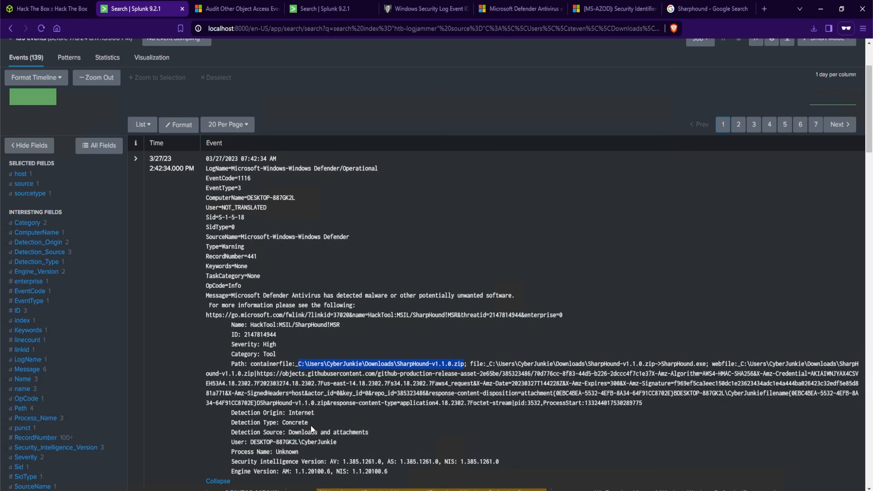
{"action": "left_click_drag", "start_coordinate": [234, 178], "coordinate": [251, 178]}
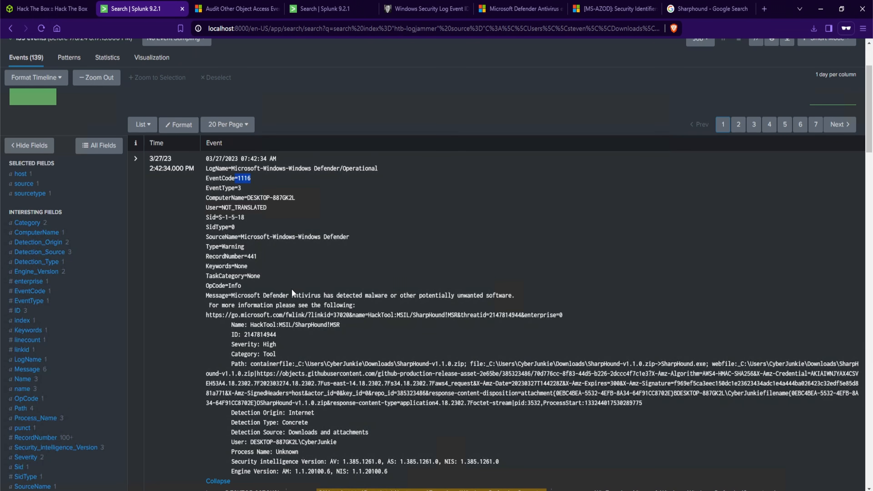
{"action": "left_click_drag", "start_coordinate": [335, 295], "coordinate": [520, 301]}
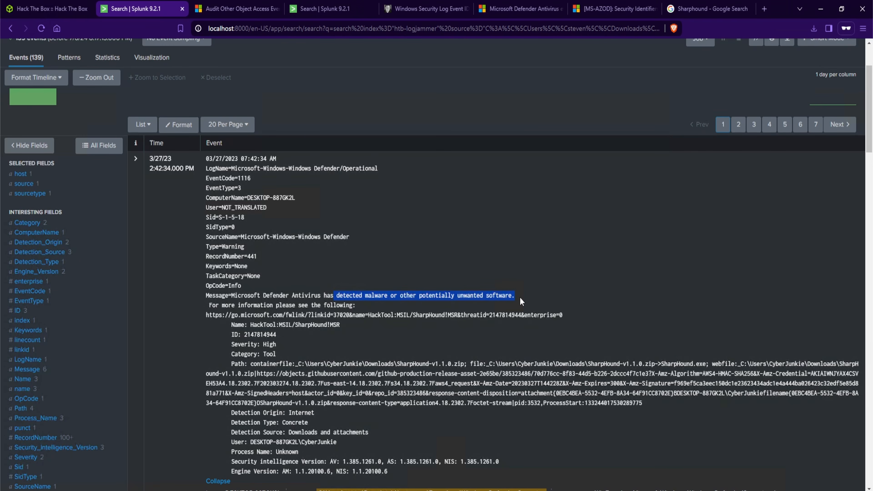
Read the Microsoft Defender documentation for Event ID 1117 and its message about actions taken against malware
{"action": "left_click", "coordinate": [520, 297]}
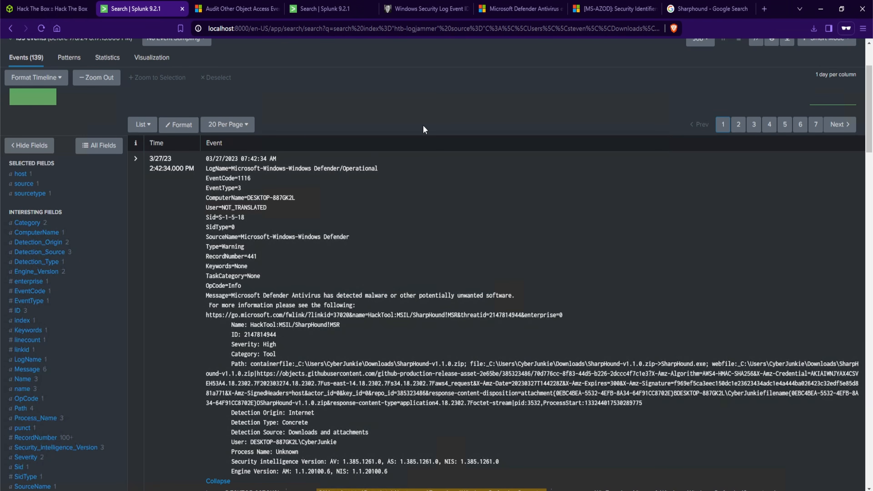
{"action": "left_click", "coordinate": [514, 12]}
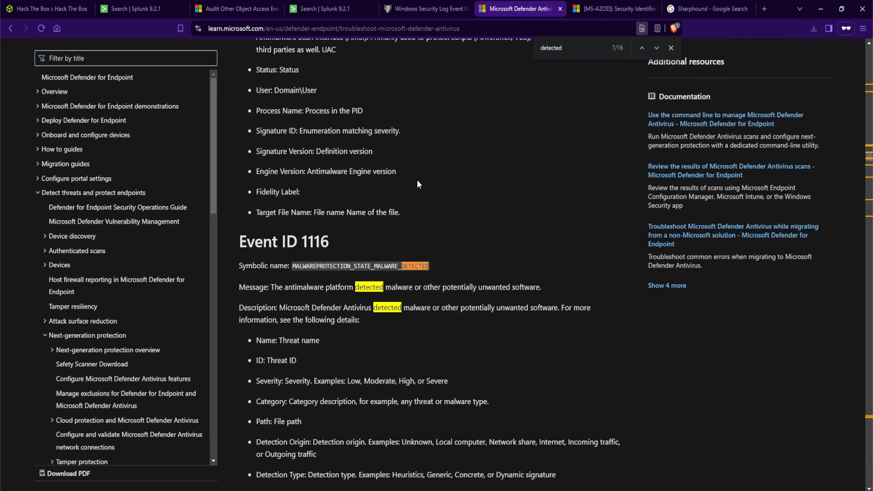
{"action": "scroll", "coordinate": [355, 268], "scroll_direction": "down", "scroll_amount": 15}
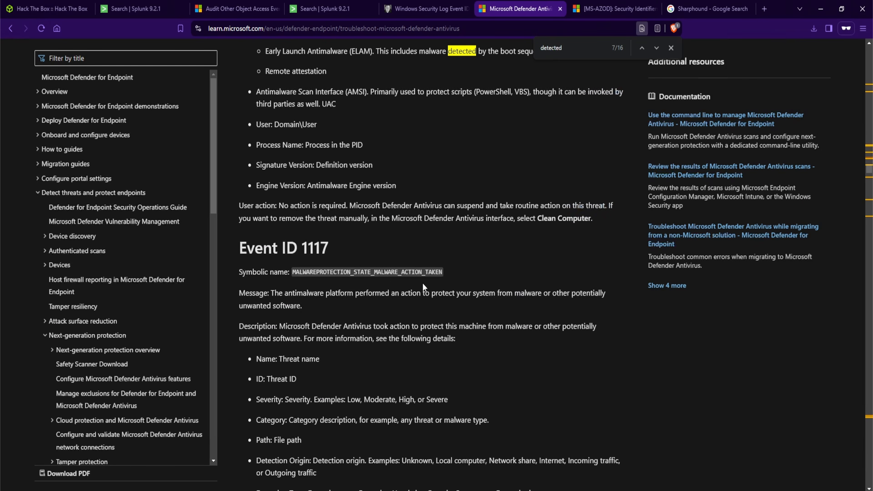
{"action": "left_click_drag", "start_coordinate": [329, 250], "coordinate": [303, 254]}
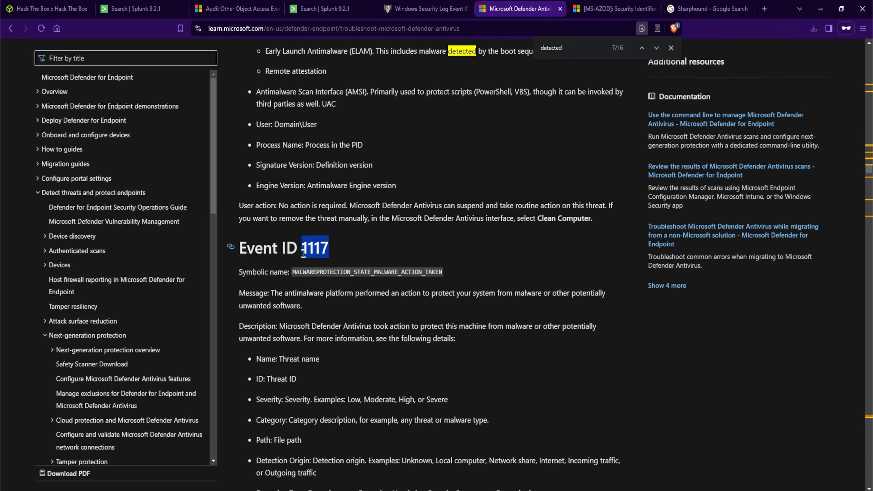
{"action": "left_click_drag", "start_coordinate": [272, 293], "coordinate": [304, 311]}
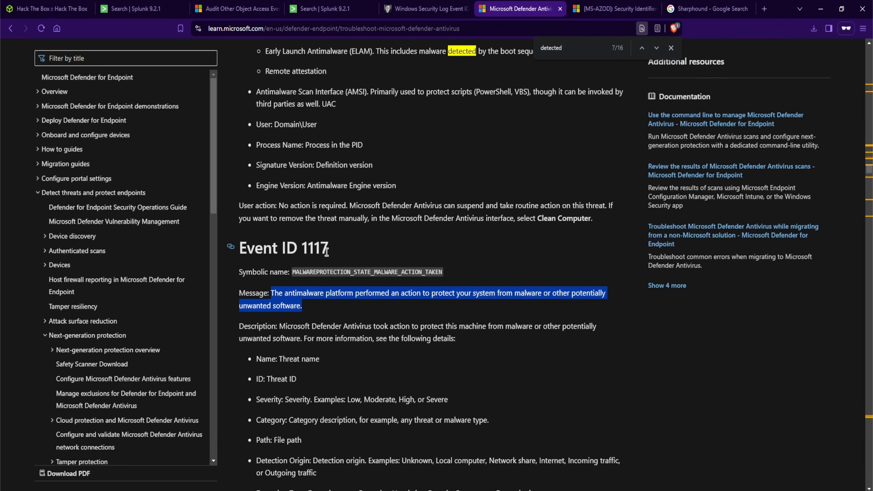
{"action": "left_click_drag", "start_coordinate": [327, 248], "coordinate": [296, 252]}
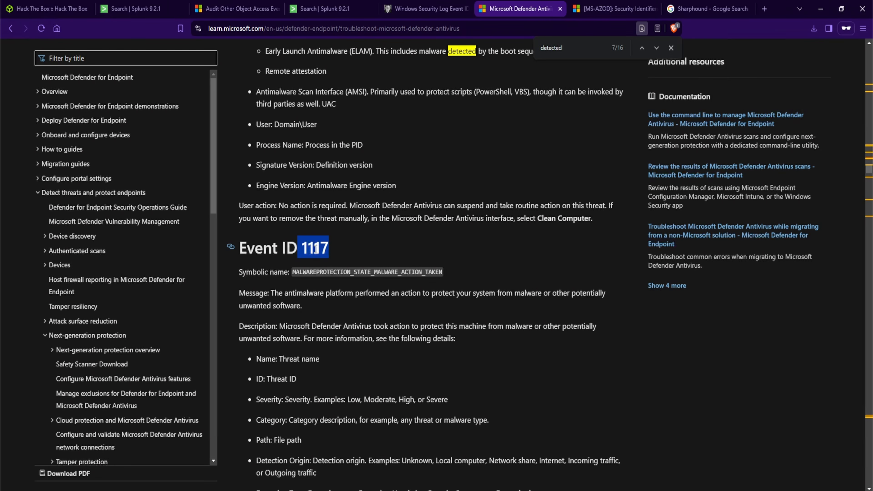
Search the Windows Defender Operational log in Splunk for events with EventCode=1117
{"action": "key", "text": "ctrl+2"}
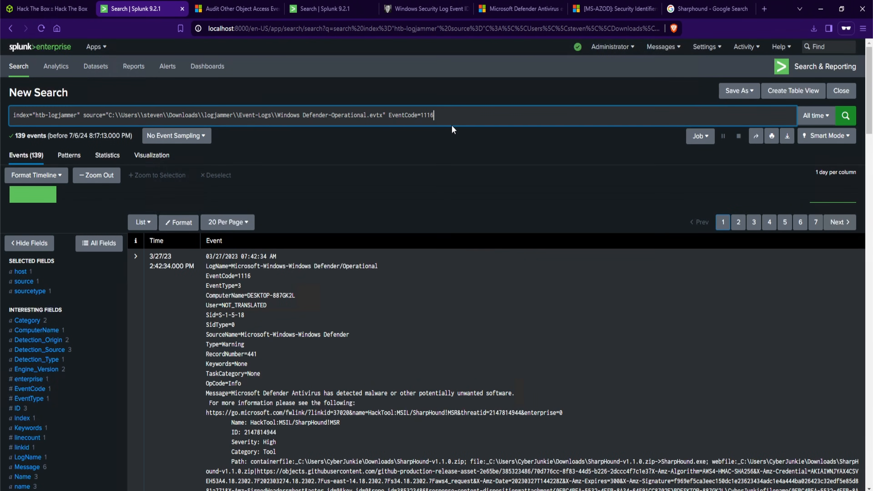
{"action": "key", "text": "BackSpace"}
{"action": "type", "text": "7"}
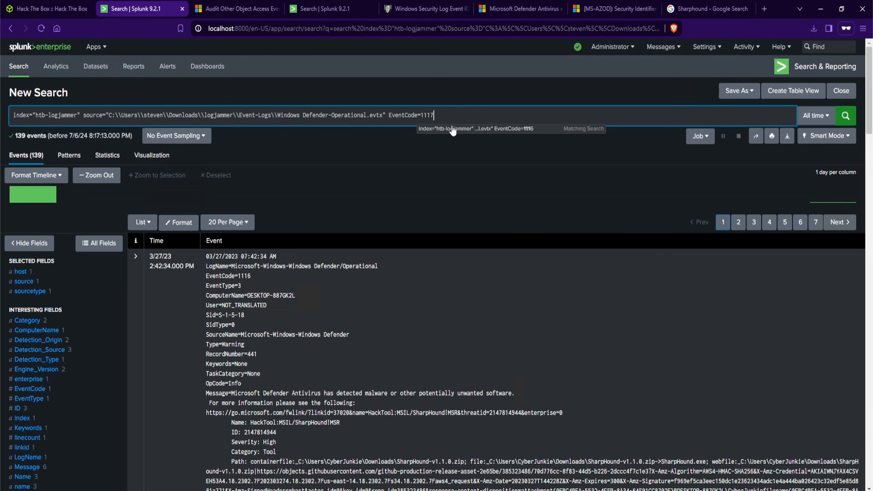
{"action": "key", "text": "Return"}
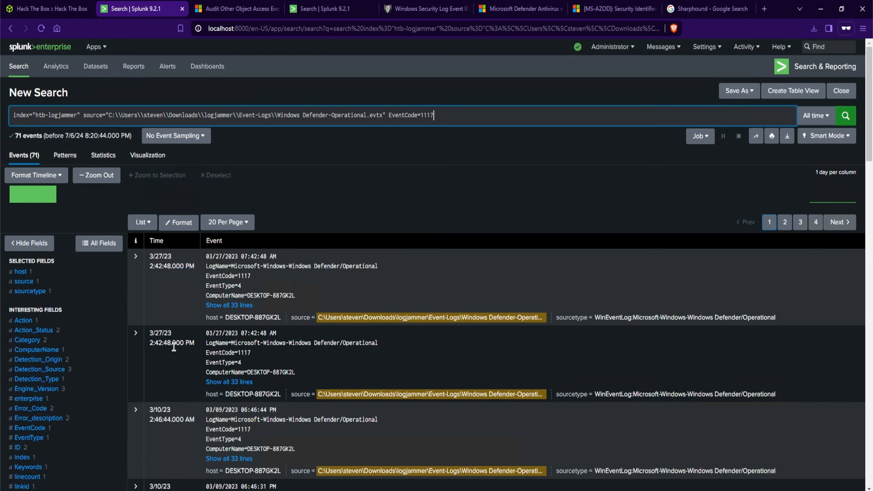
Expand the SharpHound 1117 event and copy its Quarantine action value
{"action": "left_click", "coordinate": [229, 382]}
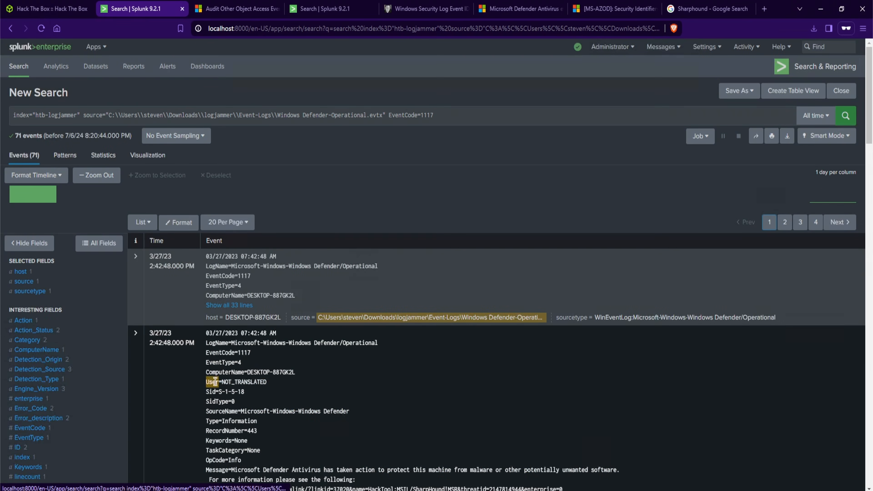
{"action": "scroll", "coordinate": [327, 382], "scroll_direction": "down", "scroll_amount": 1}
{"action": "scroll", "coordinate": [328, 382], "scroll_direction": "down", "scroll_amount": 3}
{"action": "left_click_drag", "start_coordinate": [295, 302], "coordinate": [327, 302]}
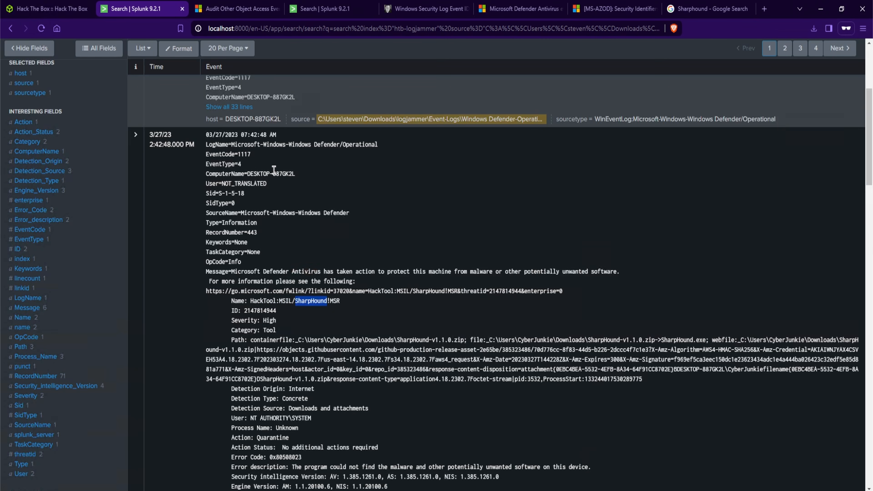
{"action": "left_click_drag", "start_coordinate": [310, 436], "coordinate": [229, 438]}
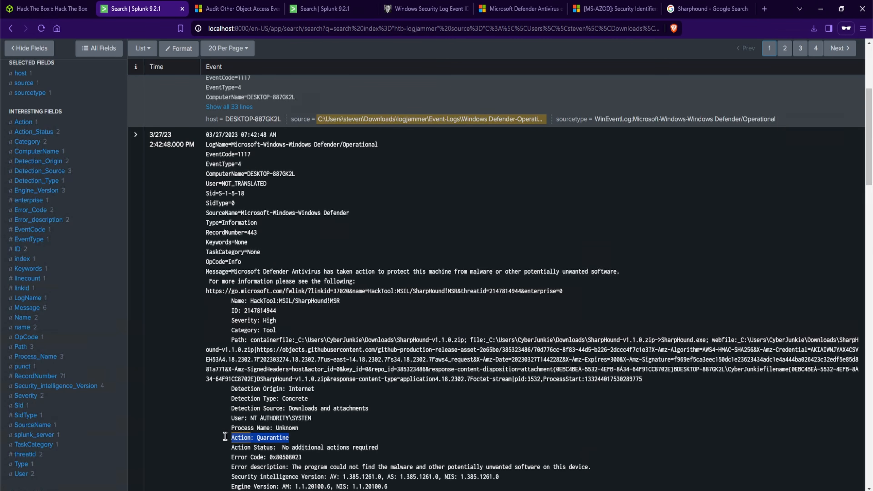
{"action": "left_click_drag", "start_coordinate": [290, 438], "coordinate": [256, 438]}
Submit Quarantine as the Task 10 answer
{"action": "left_click", "coordinate": [67, 14]}
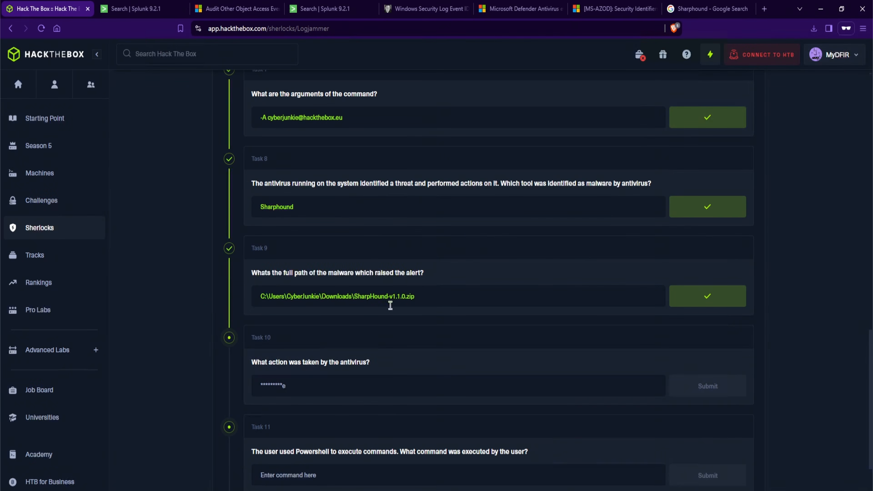
{"action": "left_click", "coordinate": [391, 395]}
{"action": "key", "text": "ctrl+v"}
{"action": "left_click", "coordinate": [683, 384]}
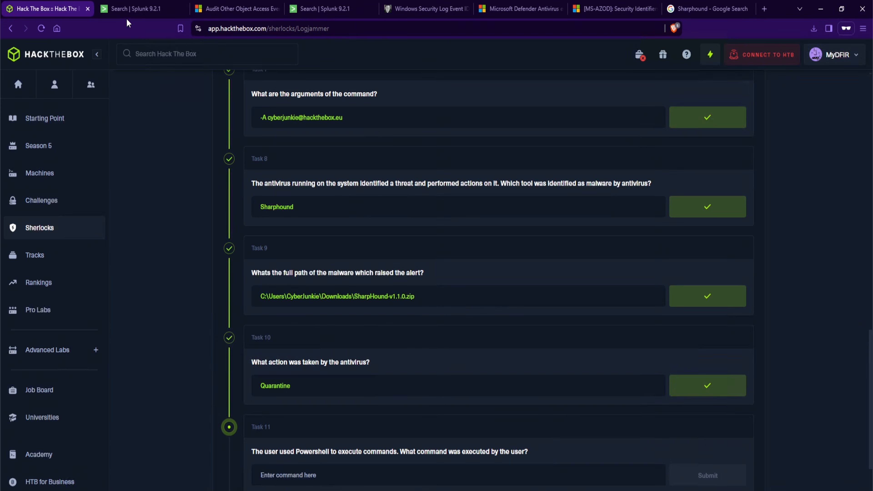
Return to Splunk and collapse the expanded 1117 event in the search results
{"action": "left_click", "coordinate": [137, 9]}
{"action": "left_click", "coordinate": [136, 174]}
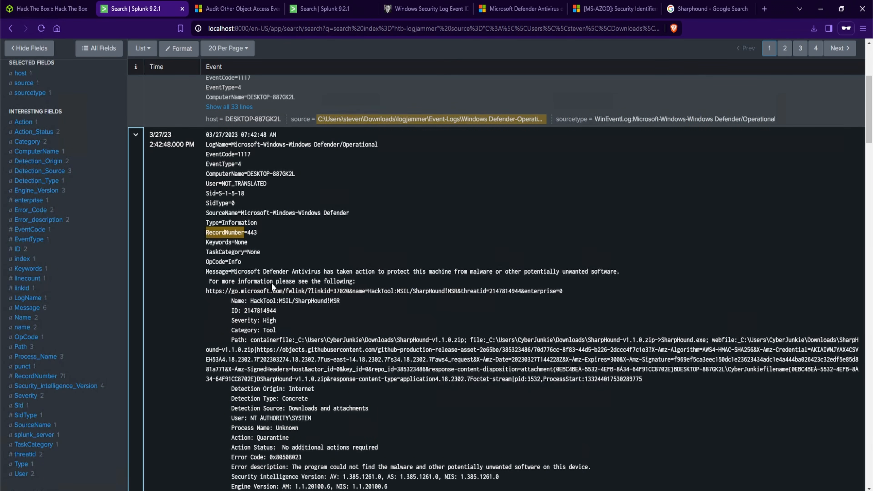
{"action": "scroll", "coordinate": [224, 349], "scroll_direction": "down", "scroll_amount": 10}
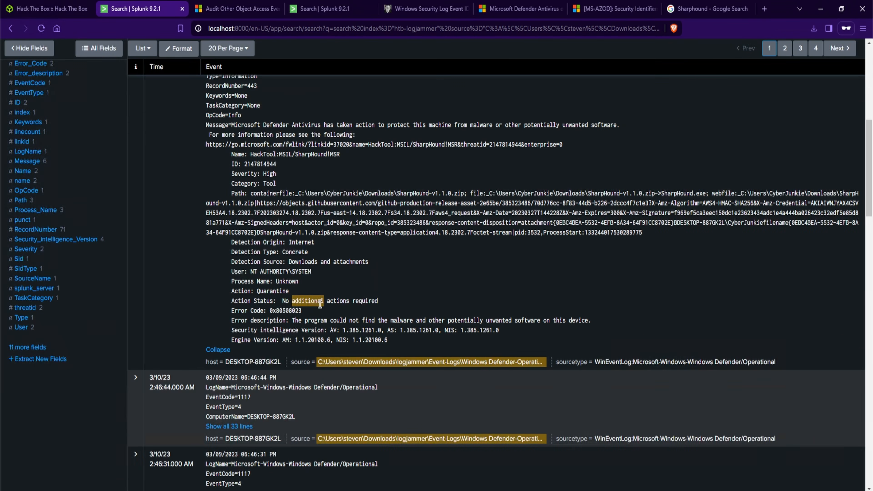
{"action": "scroll", "coordinate": [173, 277], "scroll_direction": "up", "scroll_amount": 5}
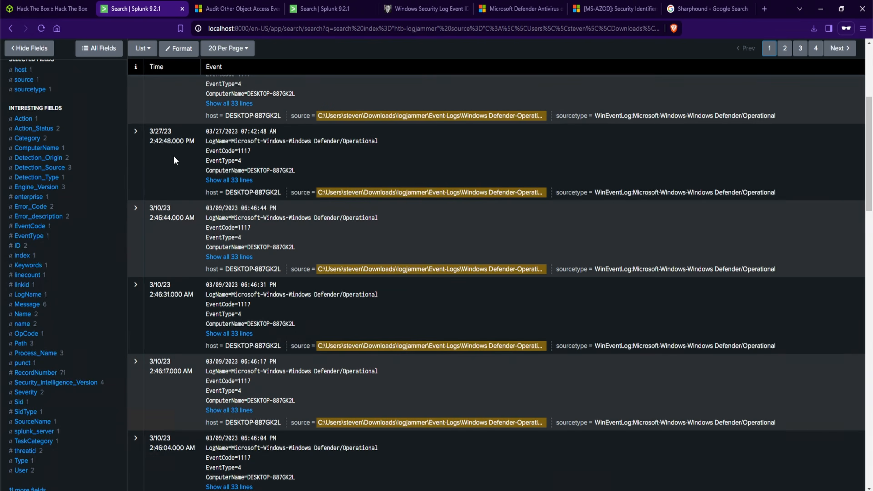
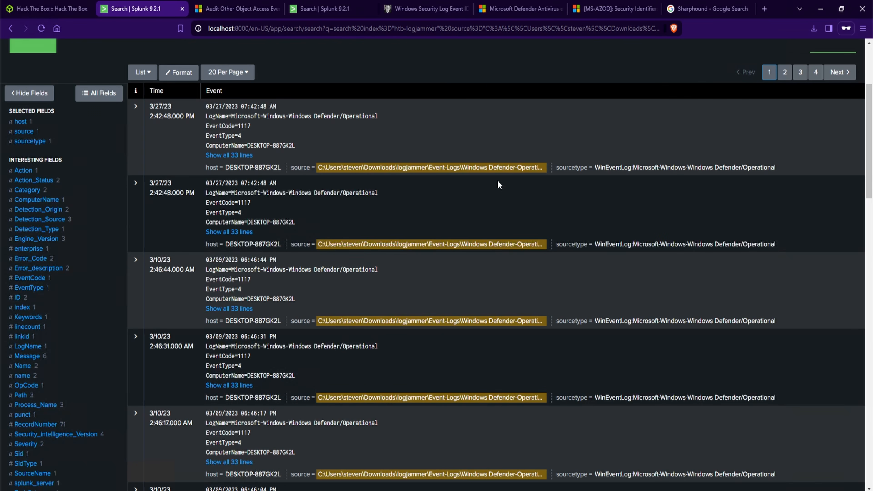
Narrow the htb-logjammer search to the Powershell-Operational.evtx source instead of the Defender log
{"action": "key", "text": "ctrl+shift+Tab"}
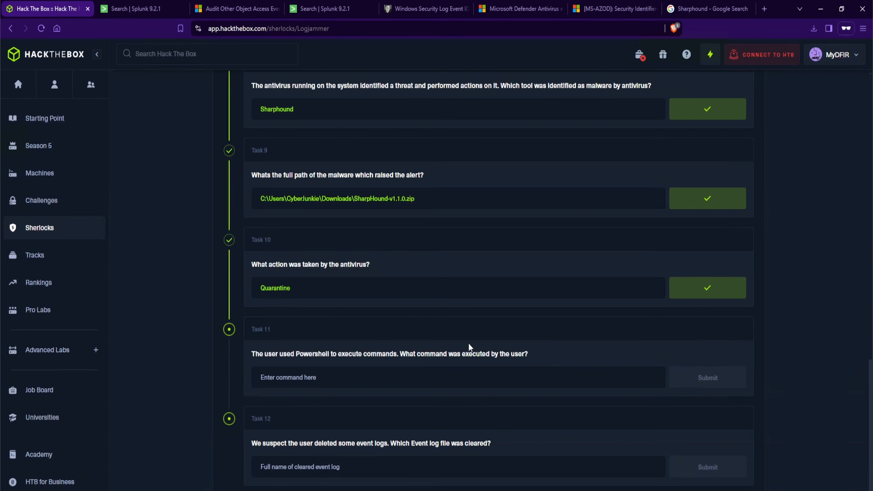
{"action": "left_click", "coordinate": [136, 9]}
{"action": "left_click_drag", "start_coordinate": [434, 114], "coordinate": [84, 116]}
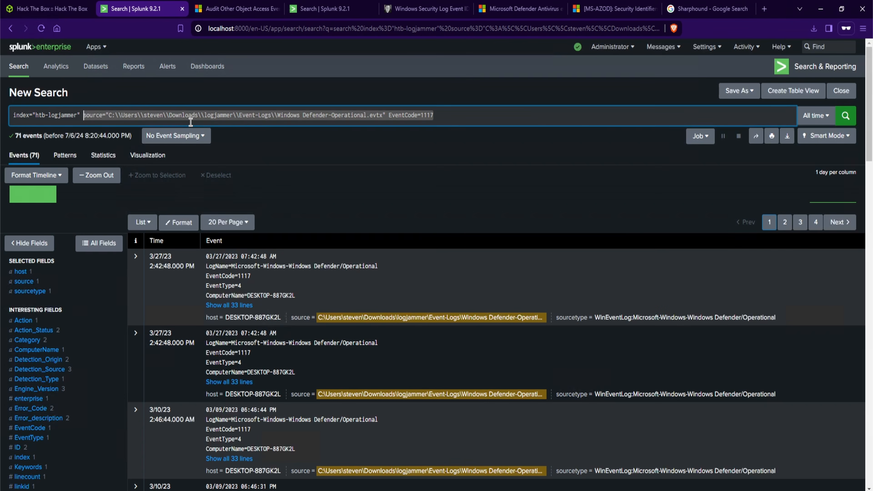
{"action": "key", "text": "BackSpace"}
{"action": "key", "text": "Return"}
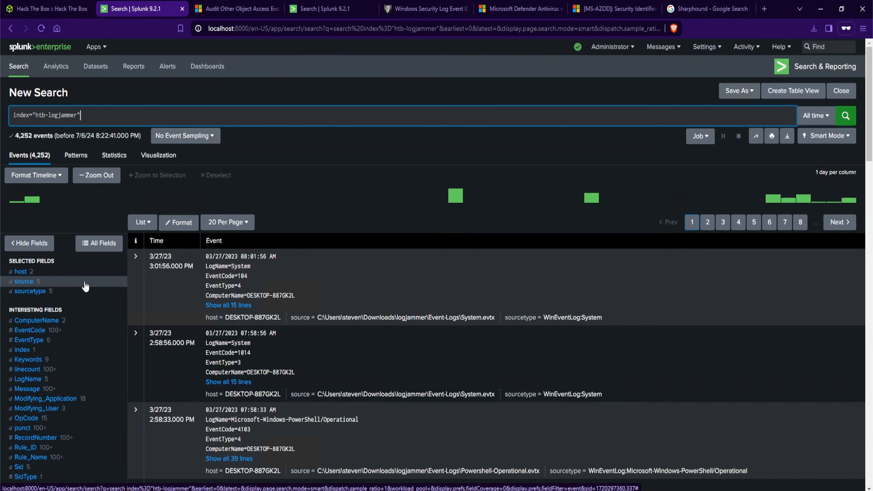
{"action": "left_click", "coordinate": [85, 286]}
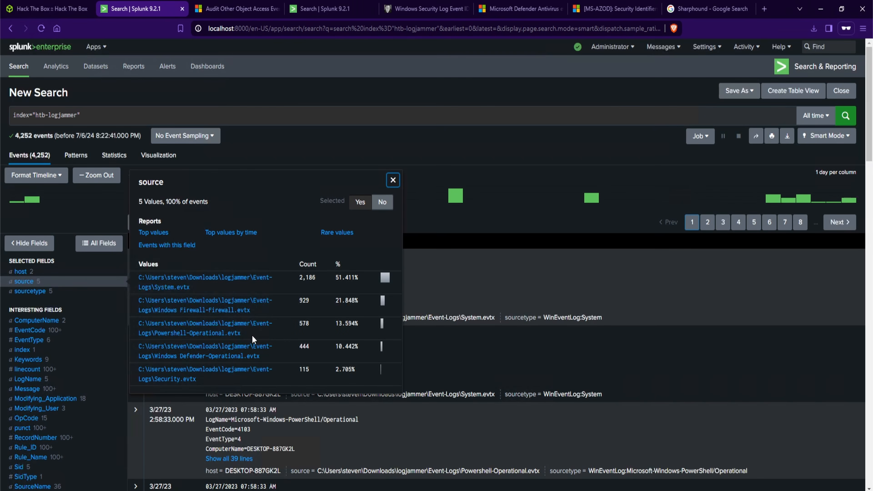
{"action": "left_click", "coordinate": [186, 339]}
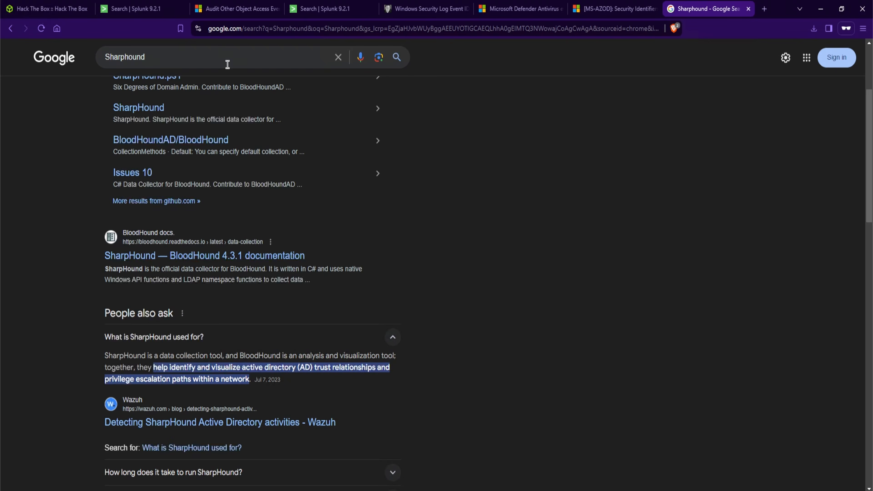
Search Google for powershell execute commands event id
{"action": "double_click", "coordinate": [226, 63]}
{"action": "type", "text": "pow"}
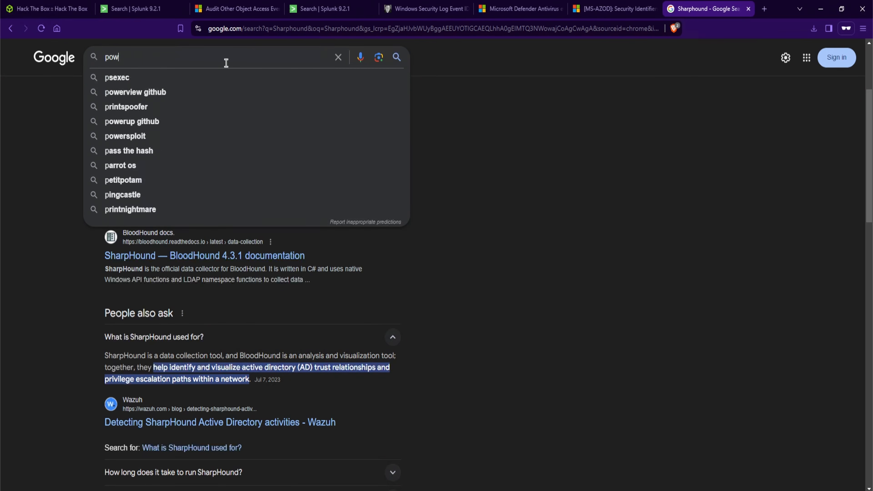
{"action": "type", "text": "ershell execute commands event id"}
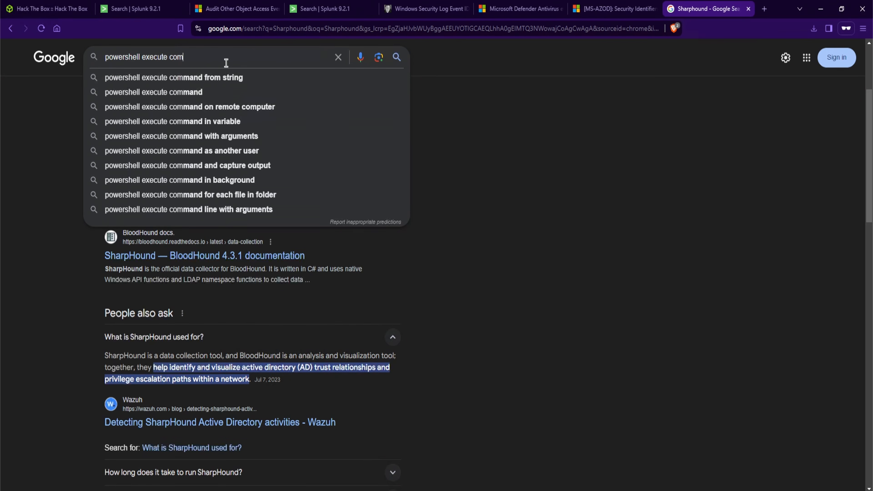
{"action": "key", "text": "Return"}
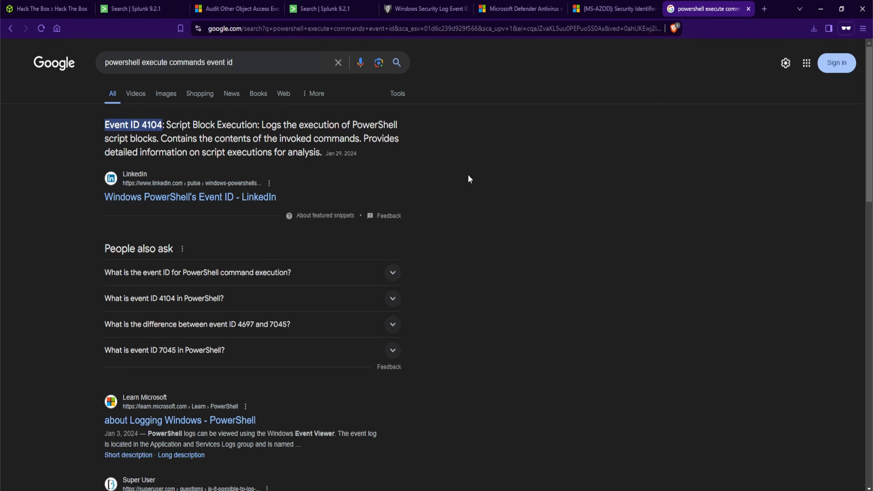
Add EventCode=4104 to the PowerShell Operational search and run it
{"action": "left_click", "coordinate": [151, 10]}
{"action": "type", "text": "EventCode=4104"}
{"action": "key", "text": "Return"}
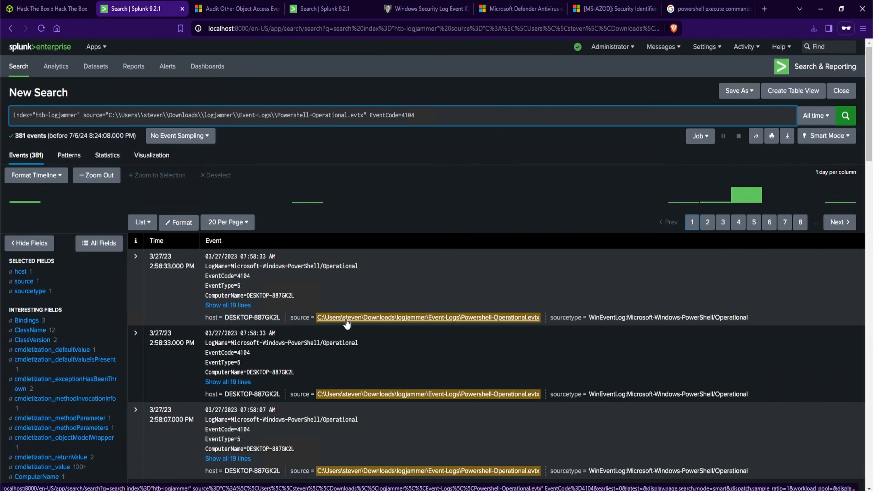
Expand a 4104 event in the results and read its script block text
{"action": "scroll", "coordinate": [443, 273], "scroll_direction": "down", "scroll_amount": 3}
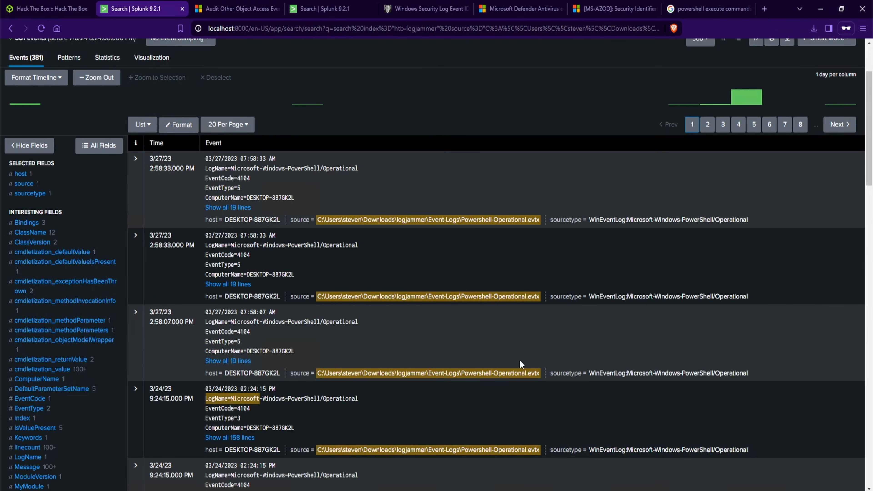
{"action": "scroll", "coordinate": [206, 400], "scroll_direction": "up", "scroll_amount": 3}
{"action": "left_click", "coordinate": [813, 123]}
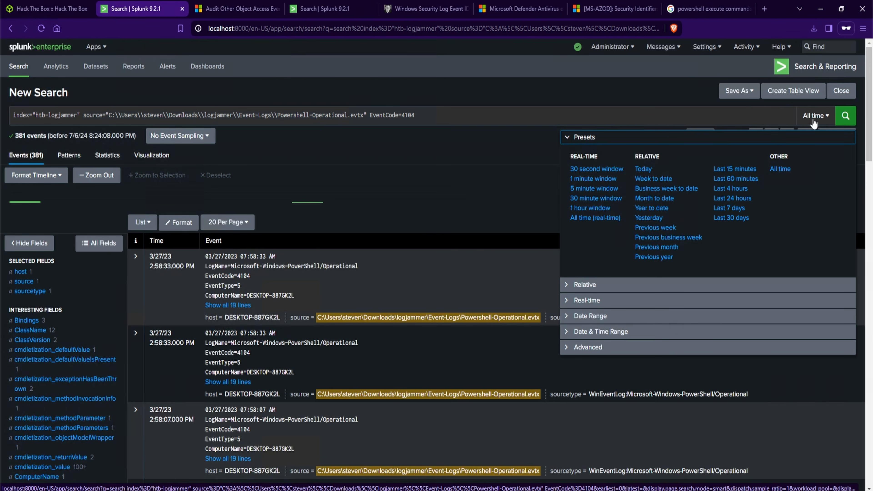
{"action": "left_click", "coordinate": [813, 124]}
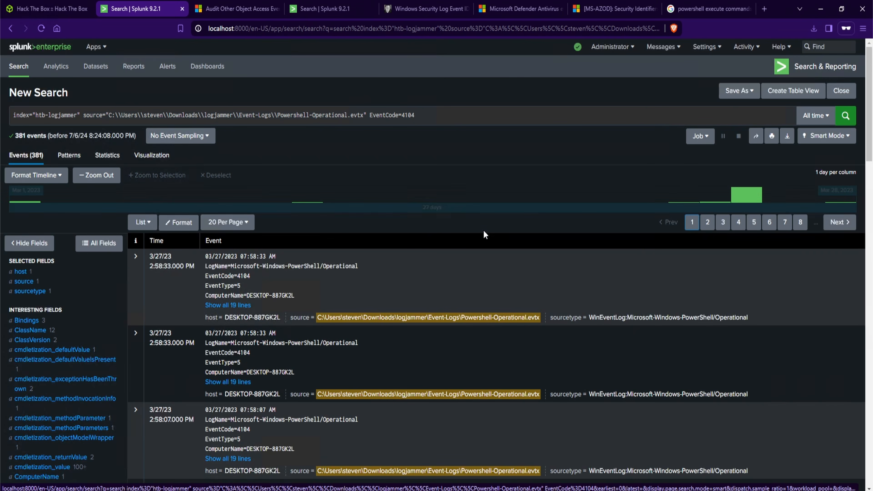
{"action": "scroll", "coordinate": [313, 309], "scroll_direction": "down", "scroll_amount": 2}
{"action": "scroll", "coordinate": [313, 309], "scroll_direction": "down", "scroll_amount": 2}
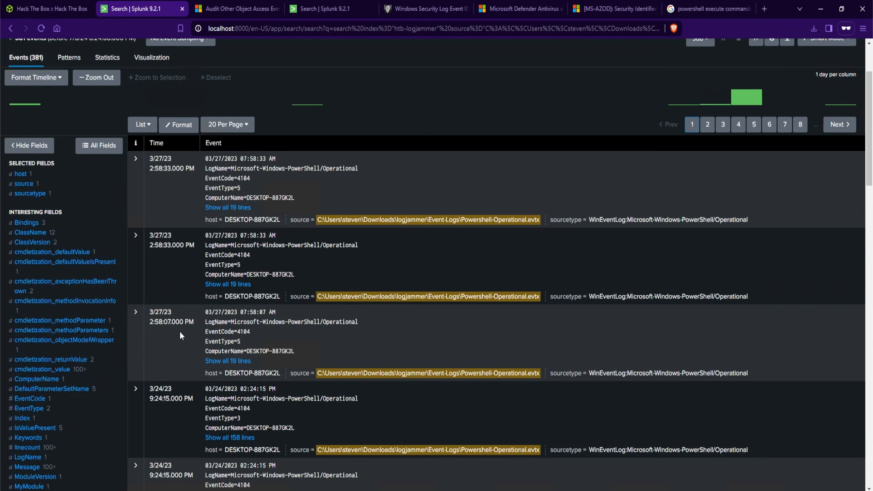
{"action": "left_click", "coordinate": [224, 360]}
{"action": "scroll", "coordinate": [258, 389], "scroll_direction": "down", "scroll_amount": 2}
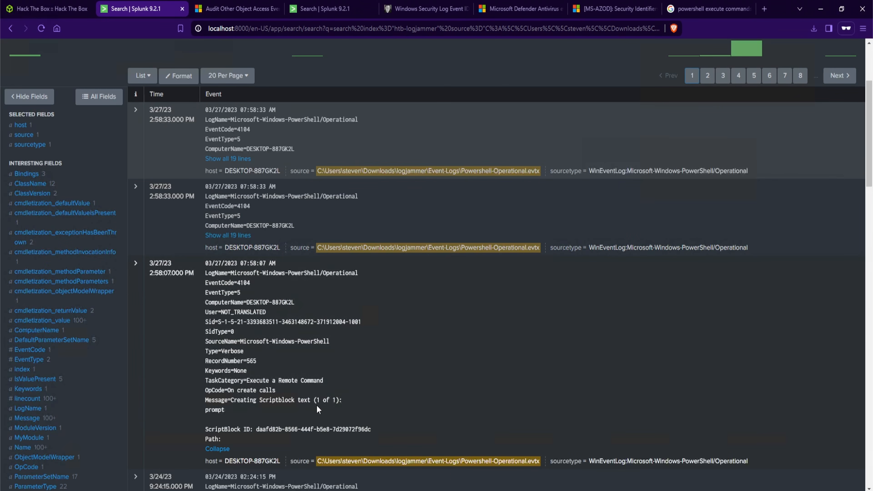
{"action": "left_click_drag", "start_coordinate": [260, 409], "coordinate": [197, 412]}
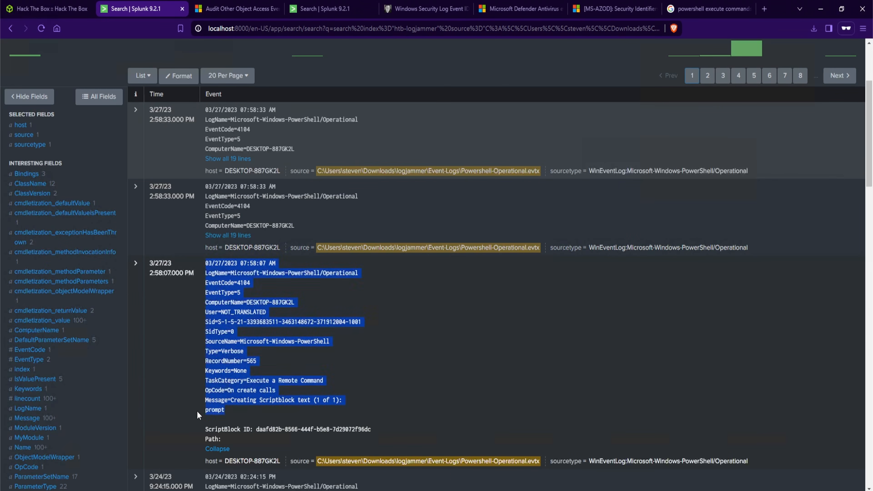
{"action": "left_click", "coordinate": [218, 414]}
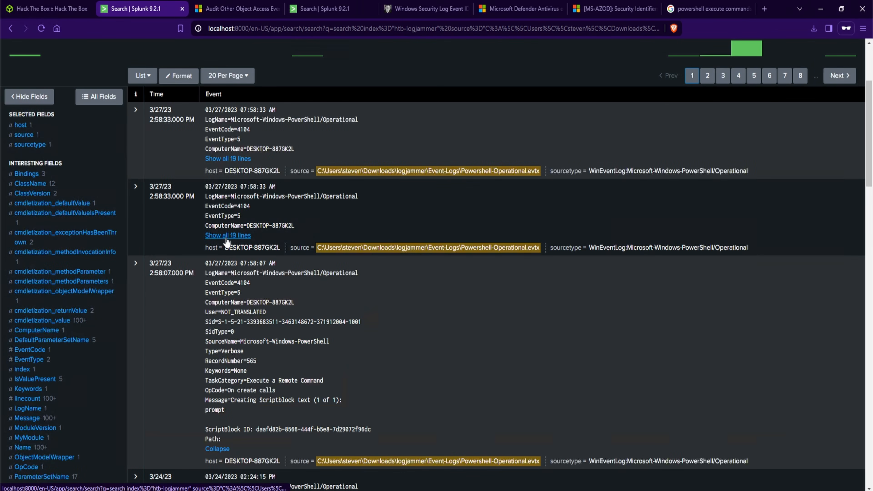
Expand the other 4104 events and copy the Get-FileHash -Algorithm md5 .\Desktop\Automation-HTB.ps1 command
{"action": "left_click", "coordinate": [226, 237]}
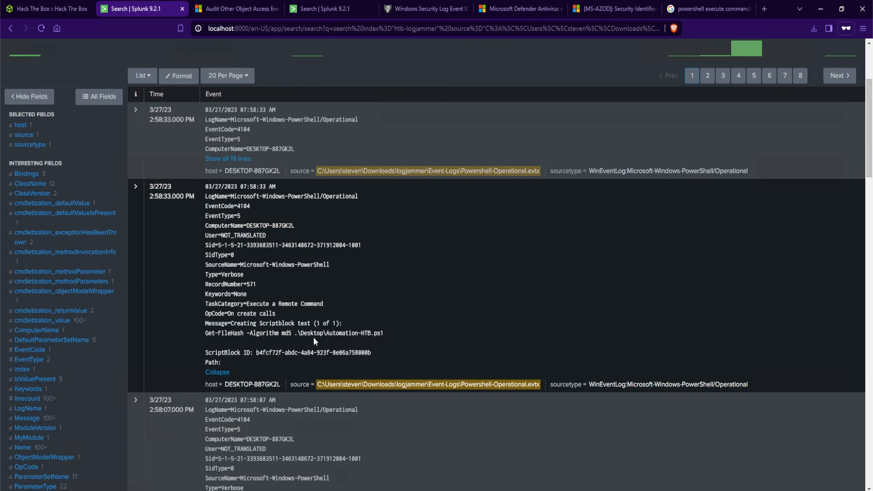
{"action": "left_click_drag", "start_coordinate": [383, 333], "coordinate": [332, 334]}
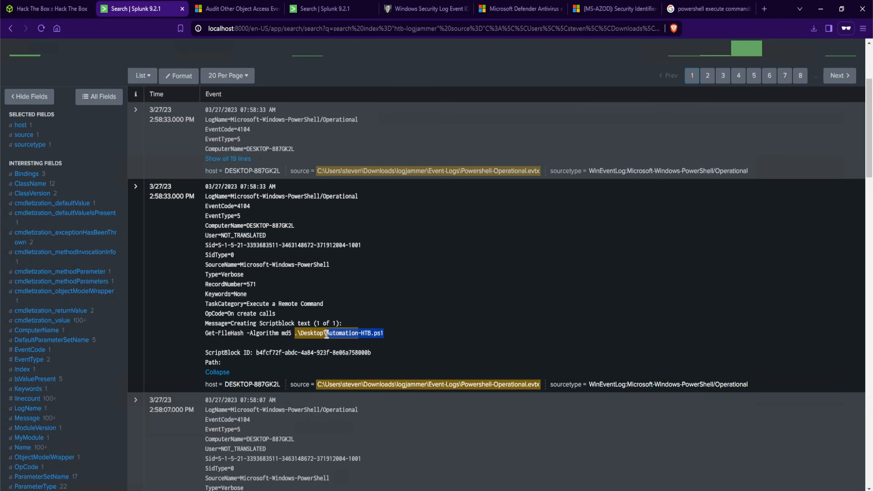
{"action": "left_click", "coordinate": [389, 342]}
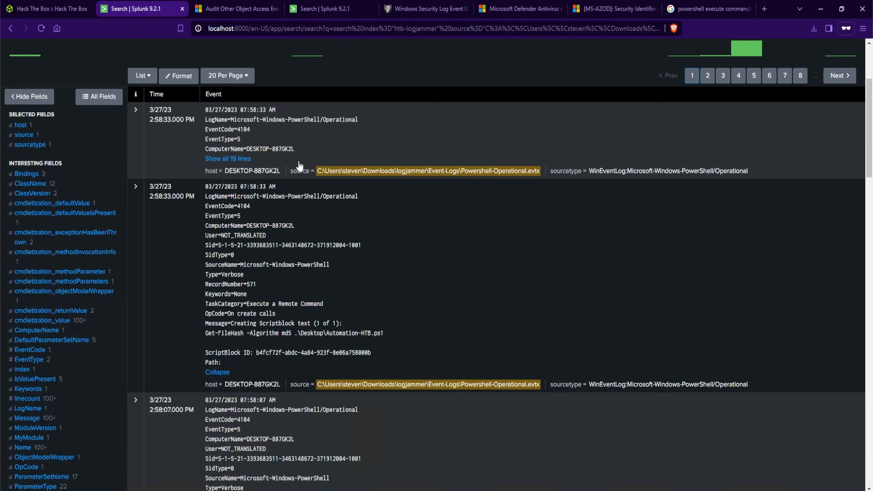
{"action": "left_click", "coordinate": [250, 161]}
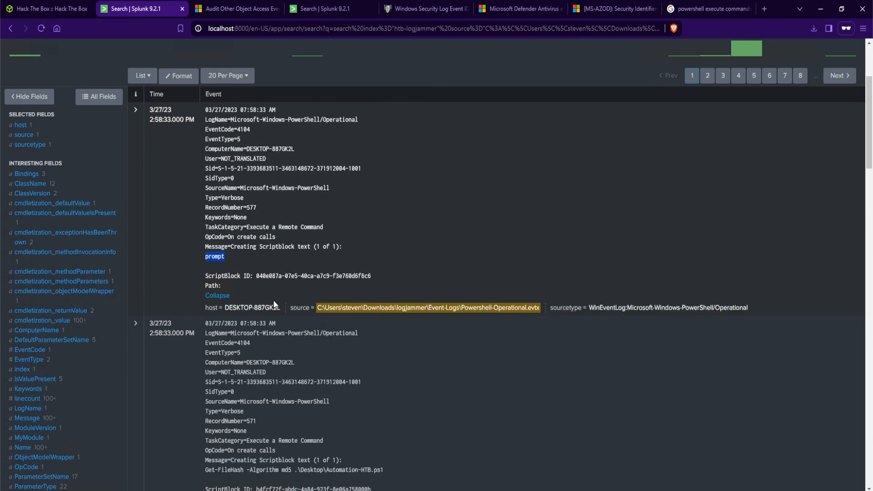
{"action": "left_click", "coordinate": [403, 367]}
{"action": "scroll", "coordinate": [395, 427], "scroll_direction": "down", "scroll_amount": 1}
{"action": "left_click_drag", "start_coordinate": [391, 418], "coordinate": [204, 422]}
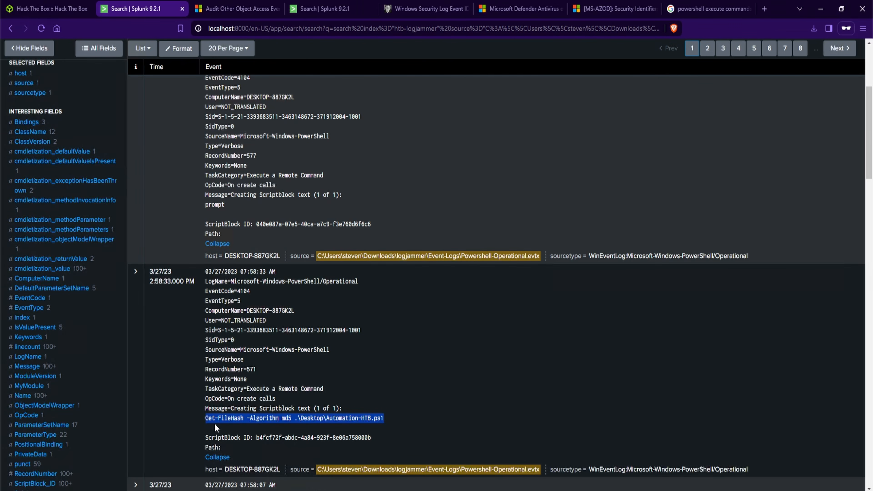
{"action": "right_click", "coordinate": [214, 423]}
{"action": "left_click", "coordinate": [253, 334]}
Paste the copied command as the Task 11 answer and submit it
{"action": "left_click", "coordinate": [63, 14]}
{"action": "left_click", "coordinate": [336, 375]}
{"action": "key", "text": "ctrl+v"}
{"action": "left_click", "coordinate": [708, 378]}
{"action": "scroll", "coordinate": [432, 405], "scroll_direction": "down", "scroll_amount": 2}
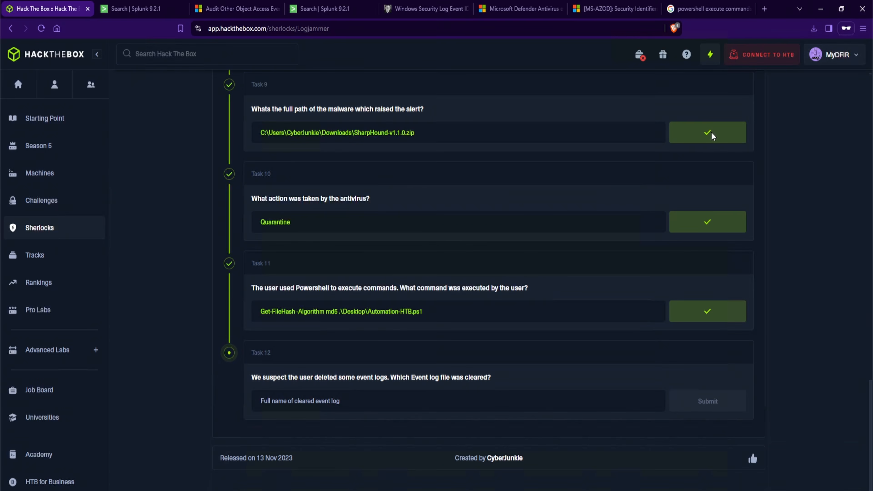
Search Google for event log cleared event id
{"action": "left_click", "coordinate": [711, 11]}
{"action": "type", "text": "eve"}
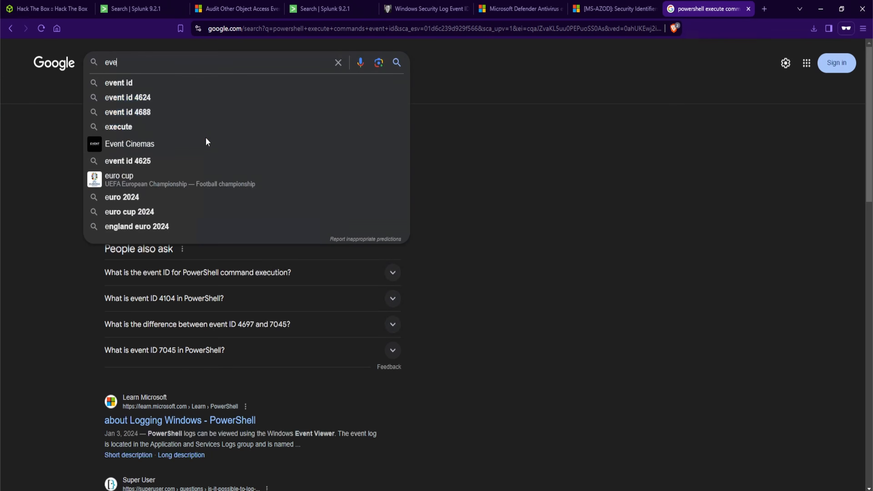
{"action": "type", "text": "nt log cleared event id"}
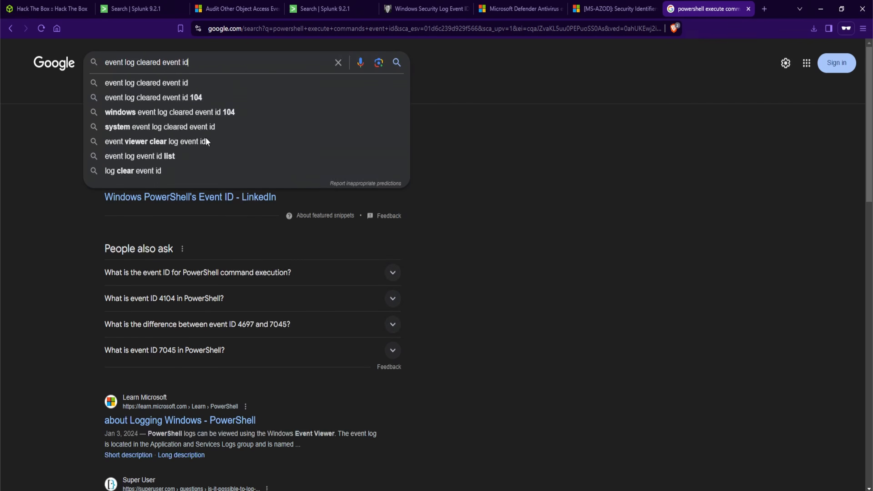
{"action": "key", "text": "Return"}
{"action": "left_click_drag", "start_coordinate": [105, 127], "coordinate": [274, 128]}
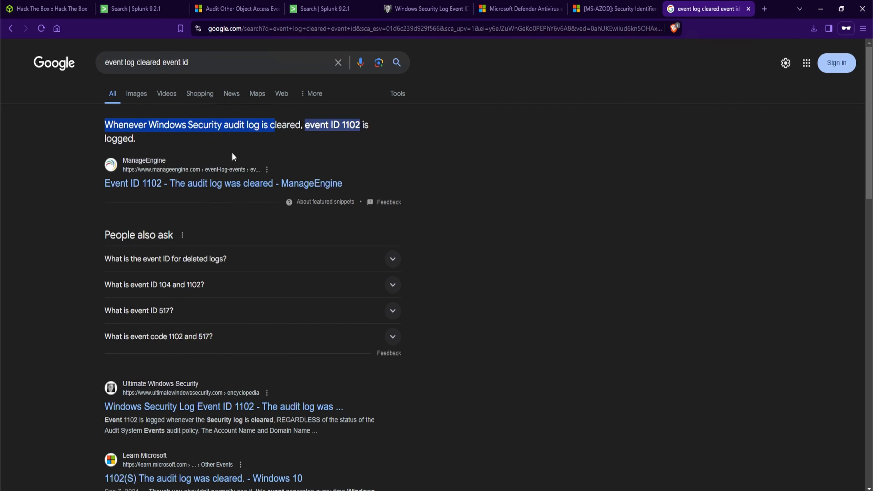
Replace the Splunk query with index="htb-logjammer" EventCode=1102 and run it
{"action": "key", "text": "ctrl+2"}
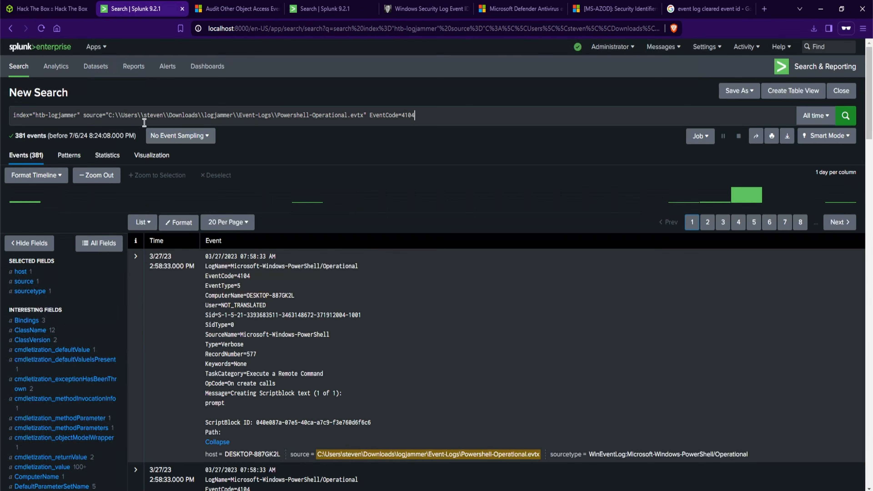
{"action": "left_click", "coordinate": [87, 118]}
{"action": "key", "text": "shift+End"}
{"action": "key", "text": "BackSpace"}
{"action": "type", "text": "Event"}
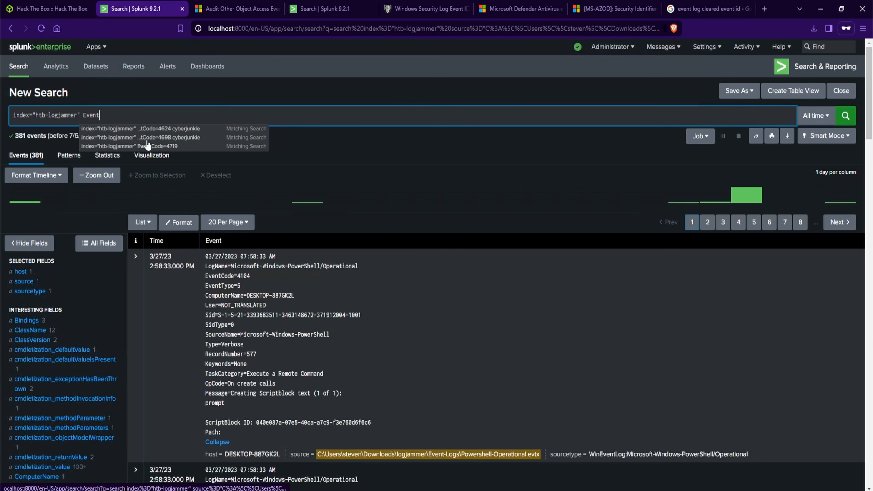
{"action": "type", "text": "Code=1102"}
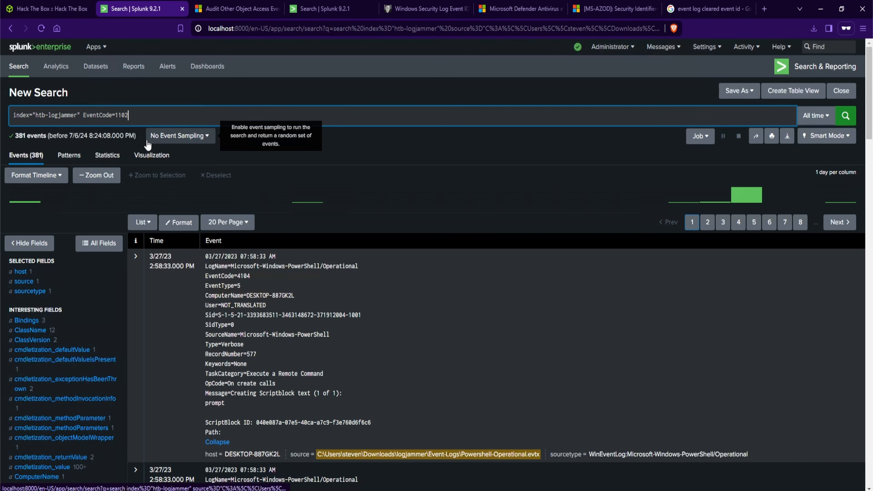
{"action": "key", "text": "Return"}
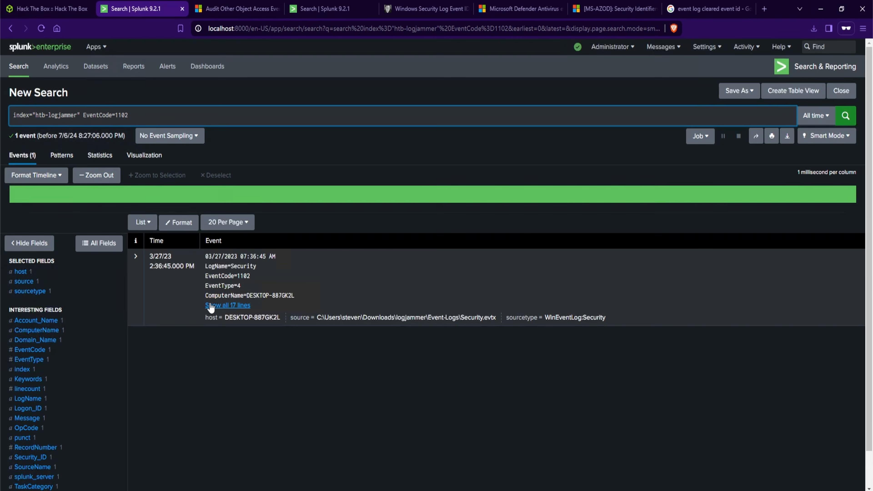
Expand the 1102 event and read its message
{"action": "left_click", "coordinate": [227, 305]}
{"action": "left_click_drag", "start_coordinate": [313, 364], "coordinate": [243, 362]}
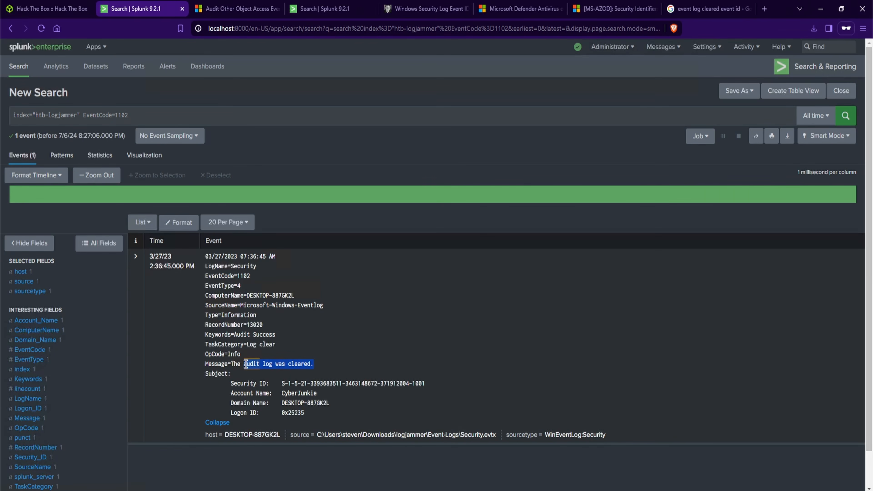
{"action": "left_click", "coordinate": [413, 443]}
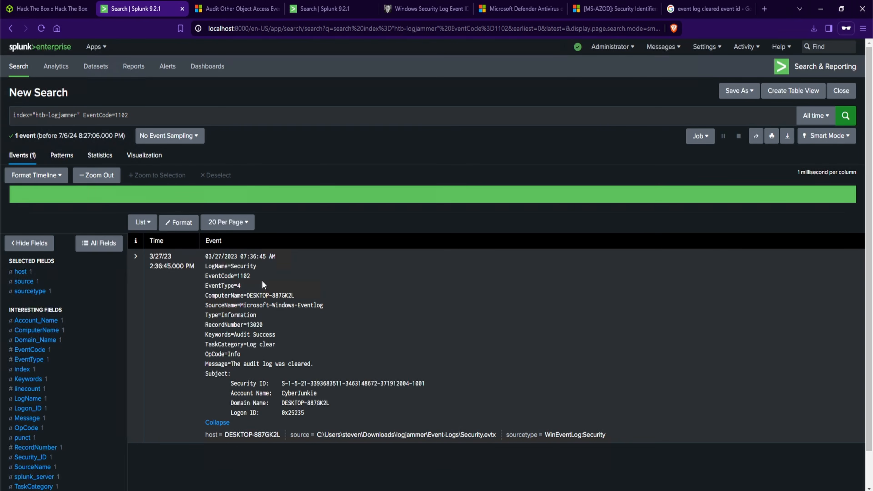
Change the search to EventCode=104 and run it
{"action": "left_click", "coordinate": [173, 117]}
{"action": "key", "text": "BackSpace"}
{"action": "key", "text": "BackSpace"}
{"action": "key", "text": "BackSpace"}
{"action": "type", "text": "04"}
{"action": "key", "text": "Return"}
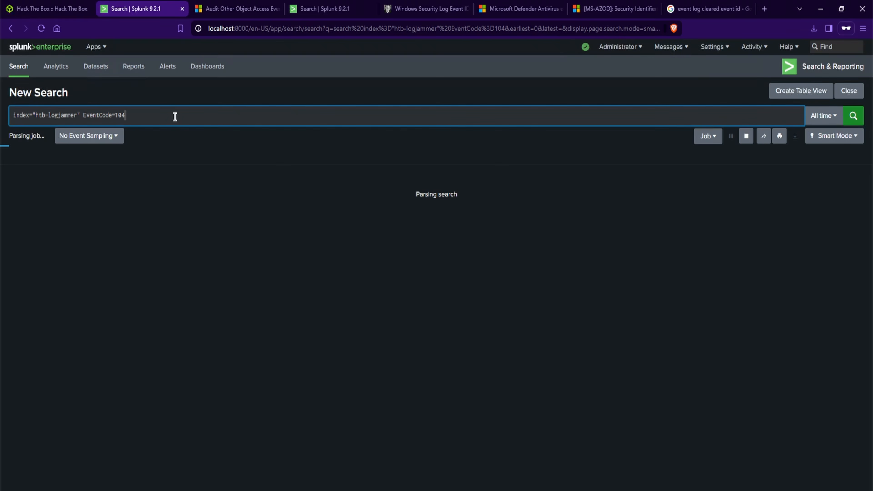
Expand the first 104 event and read which log its message says was cleared
{"action": "left_click_drag", "start_coordinate": [42, 137], "coordinate": [15, 138]}
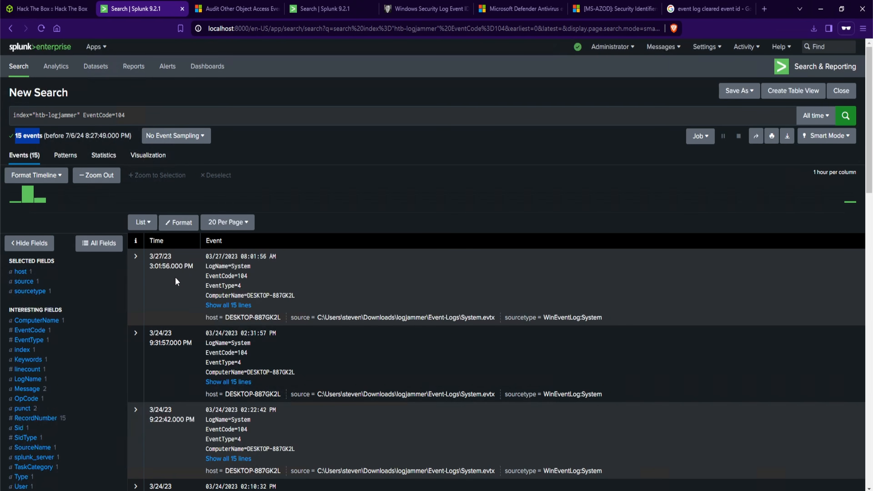
{"action": "left_click", "coordinate": [237, 305]}
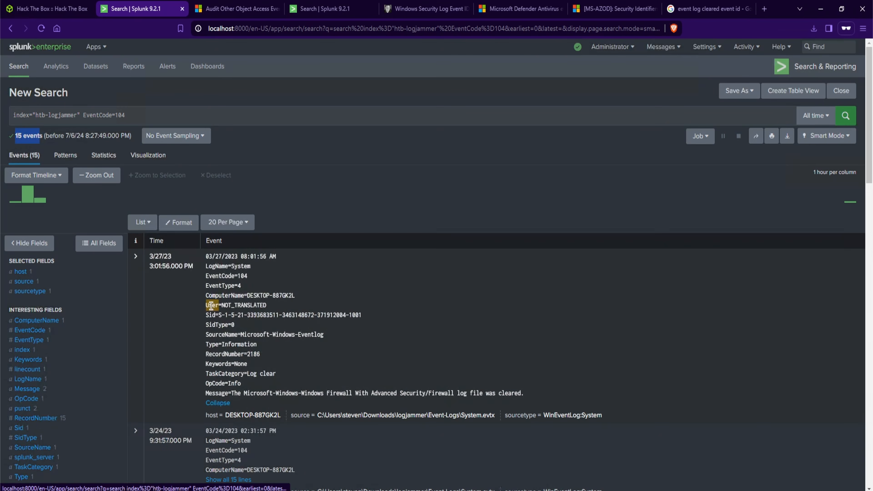
{"action": "left_click_drag", "start_coordinate": [292, 374], "coordinate": [247, 374]}
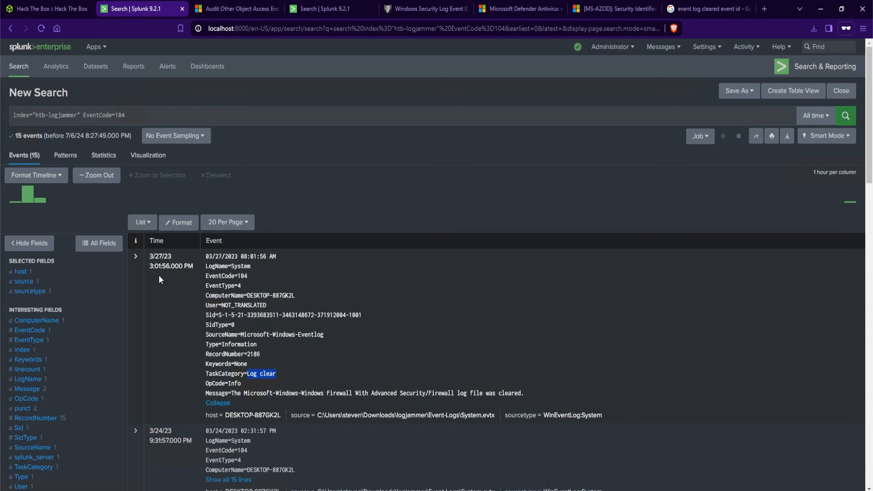
{"action": "left_click", "coordinate": [443, 278]}
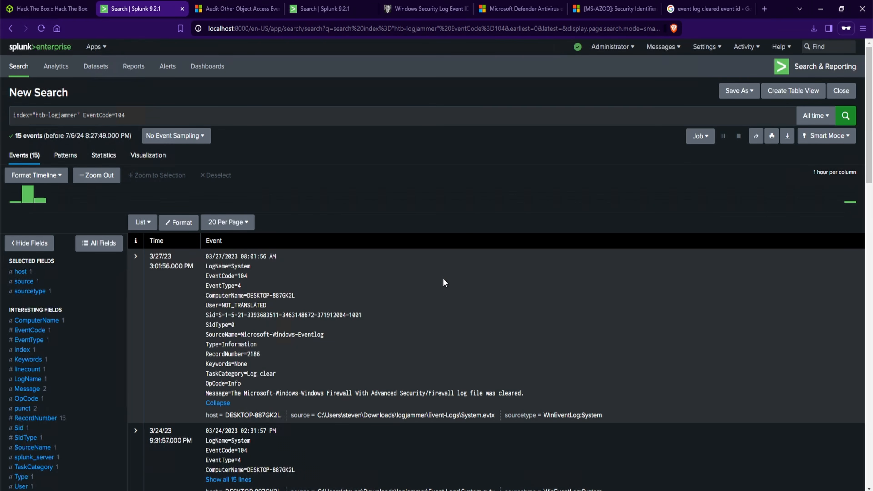
{"action": "left_click", "coordinate": [51, 8]}
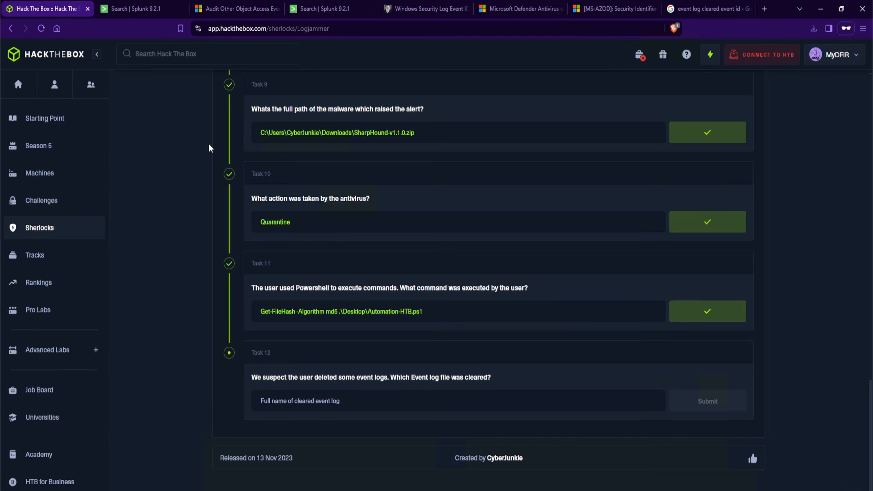
{"action": "left_click", "coordinate": [141, 8]}
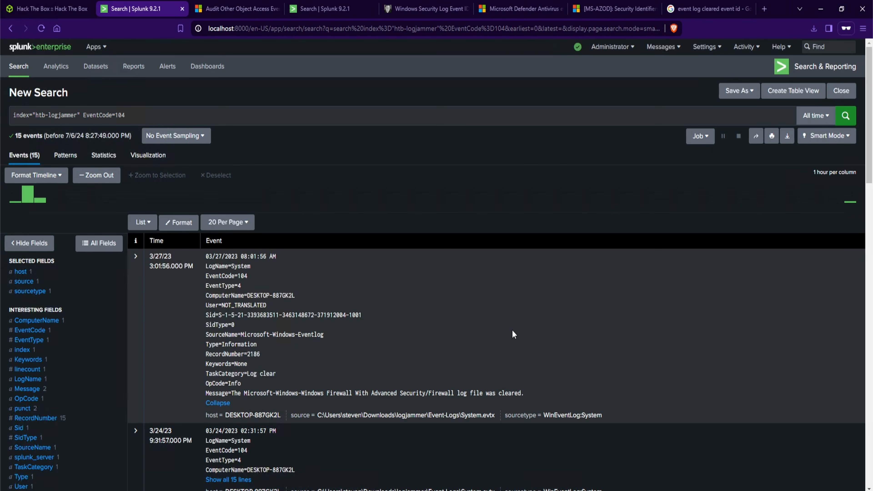
Copy the cleared log name Microsoft-Windows-Windows Firewall With Advanced Security/Firewall from the event message
{"action": "left_click_drag", "start_coordinate": [454, 393], "coordinate": [244, 393]}
{"action": "right_click", "coordinate": [248, 393]}
{"action": "left_click", "coordinate": [275, 310]}
Paste the copied log name as the Task 12 answer and submit it
{"action": "left_click", "coordinate": [65, 10]}
{"action": "left_click", "coordinate": [325, 402]}
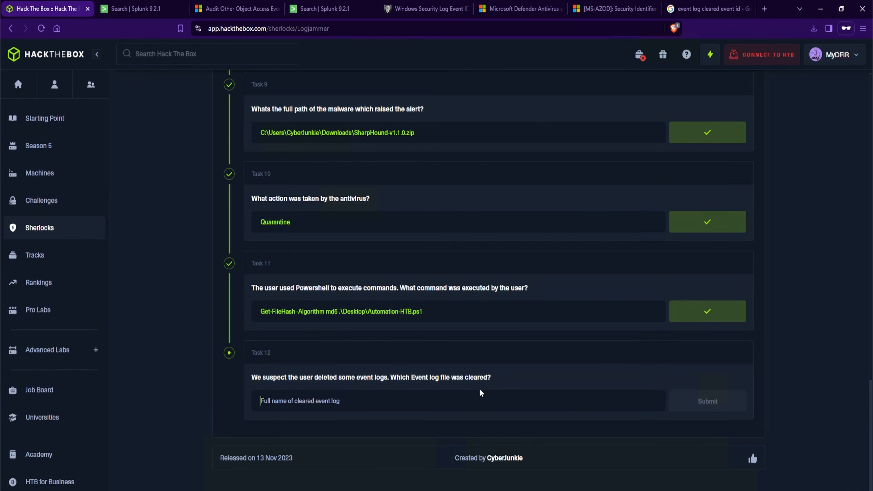
{"action": "key", "text": "ctrl+v"}
{"action": "left_click", "coordinate": [708, 408]}
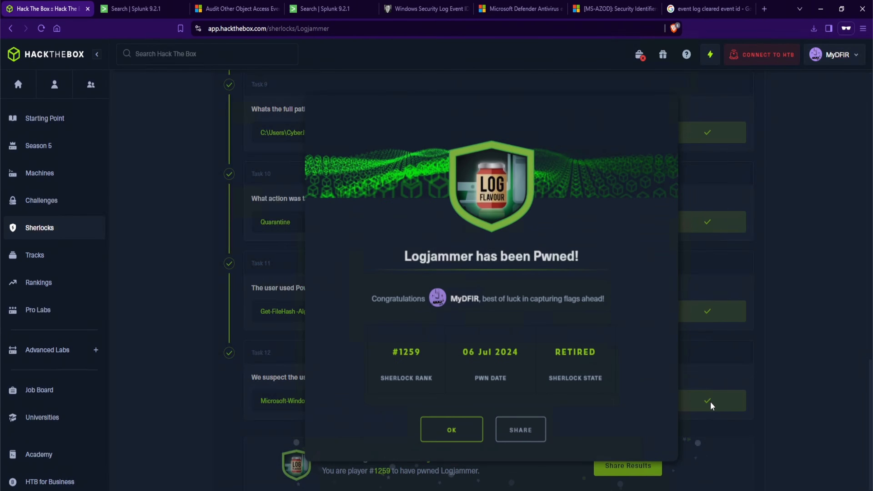